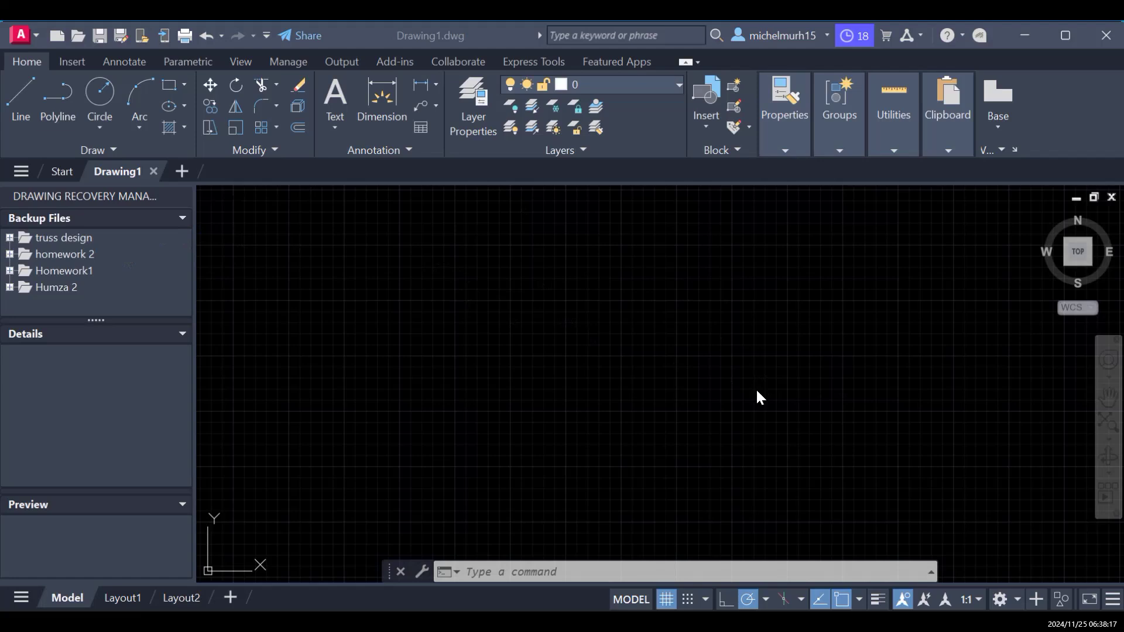
Step: Configure the drawing units to meters with 0.00 precision for both length and angle, keeping International lighting units
left_click(720, 368)
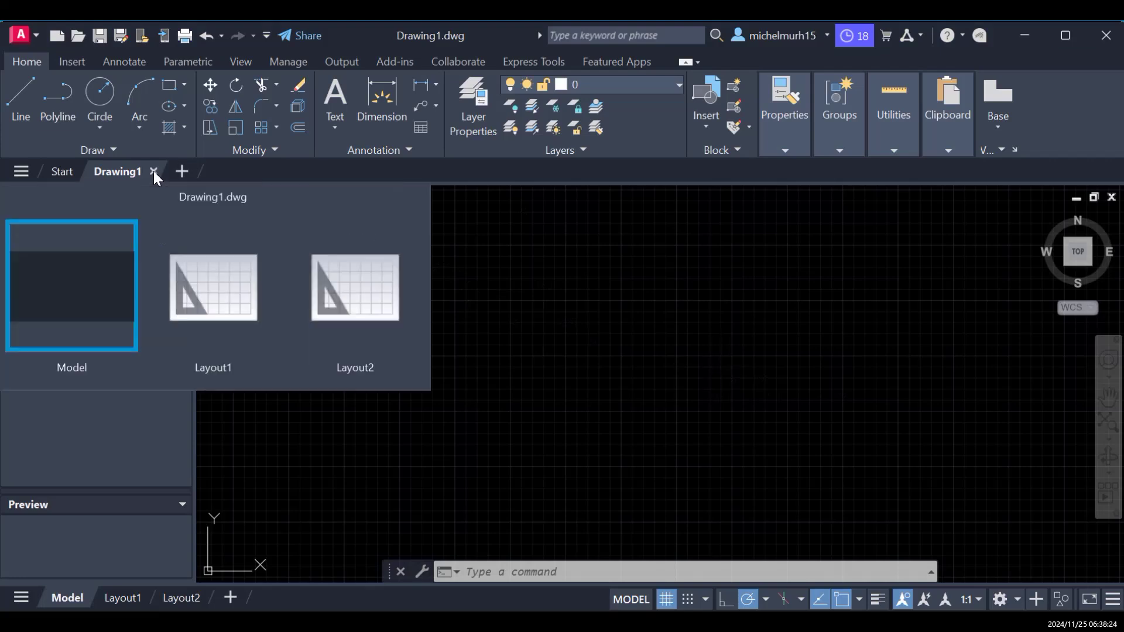
type("un")
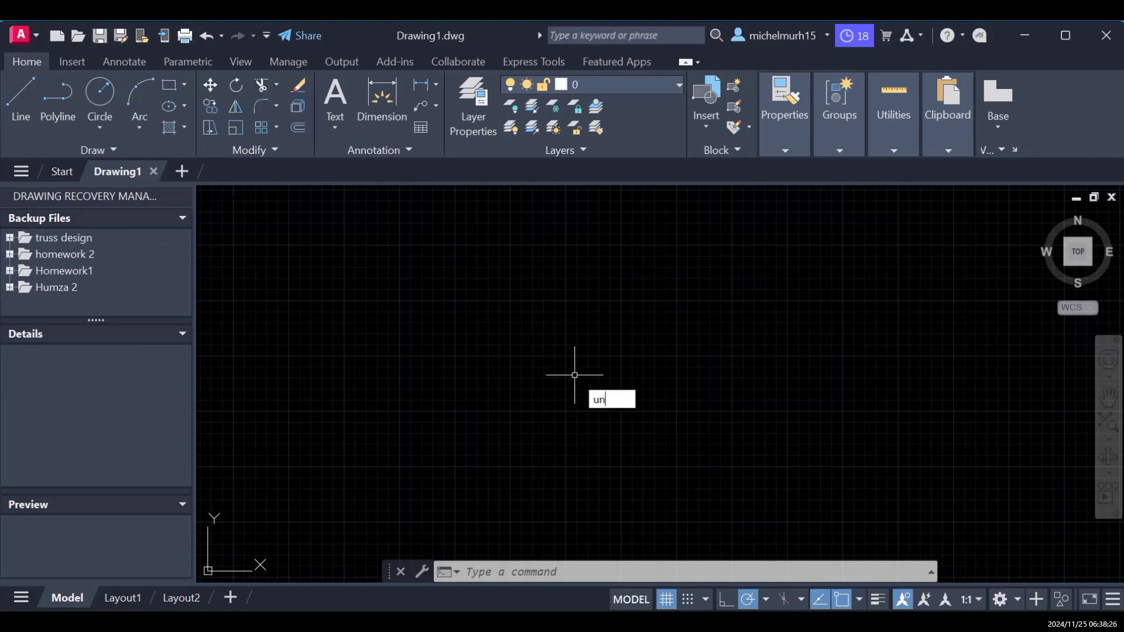
key("Return")
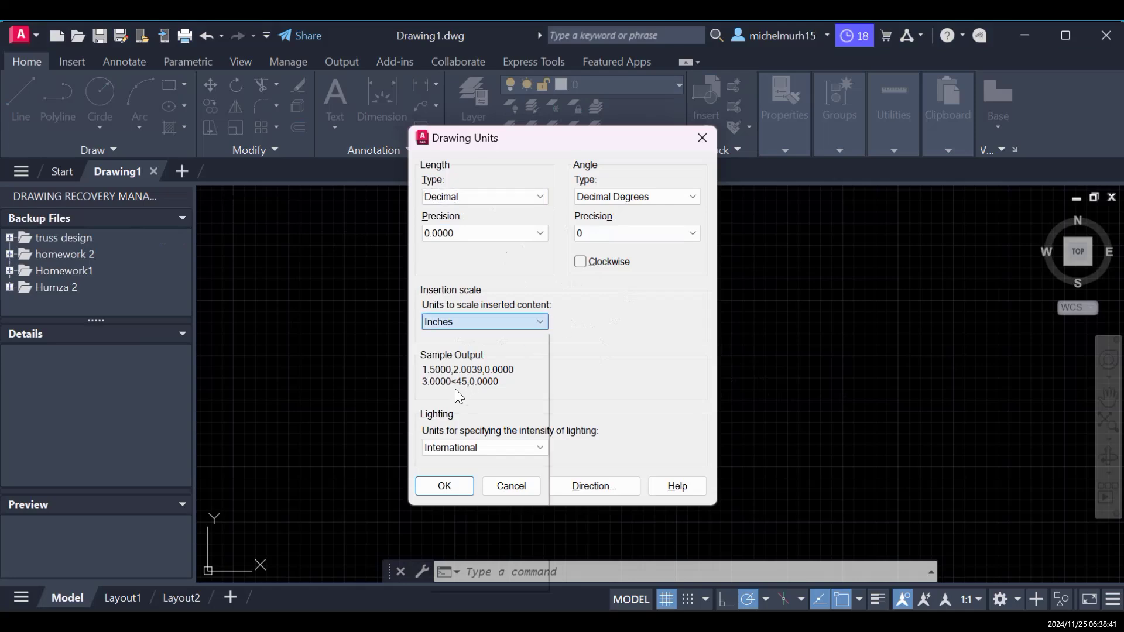
left_click(454, 420)
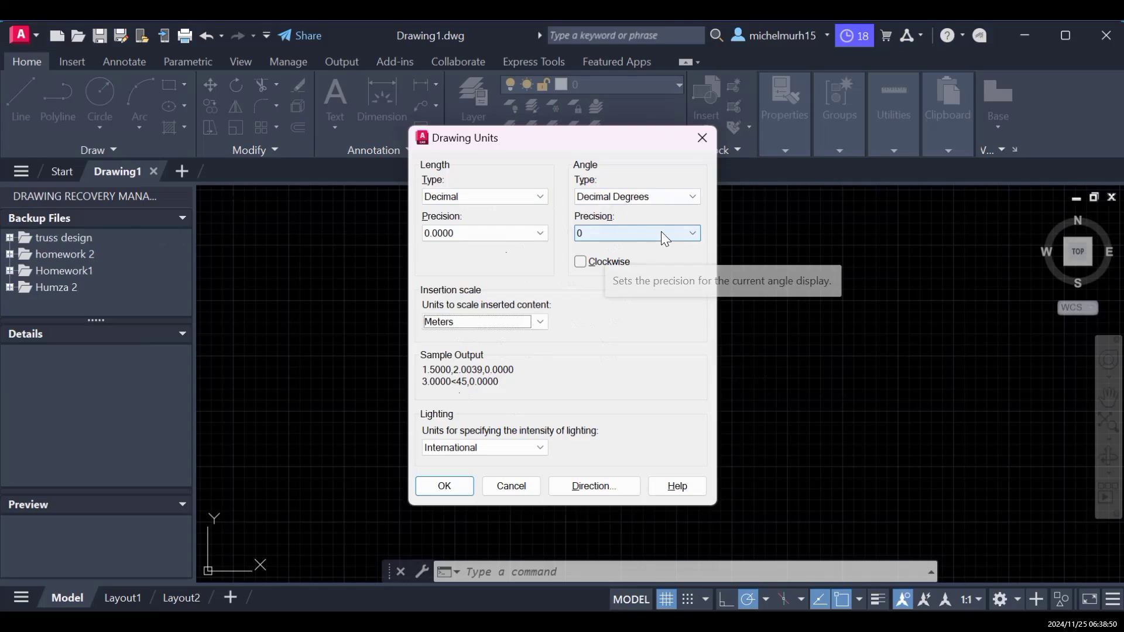
left_click(691, 233)
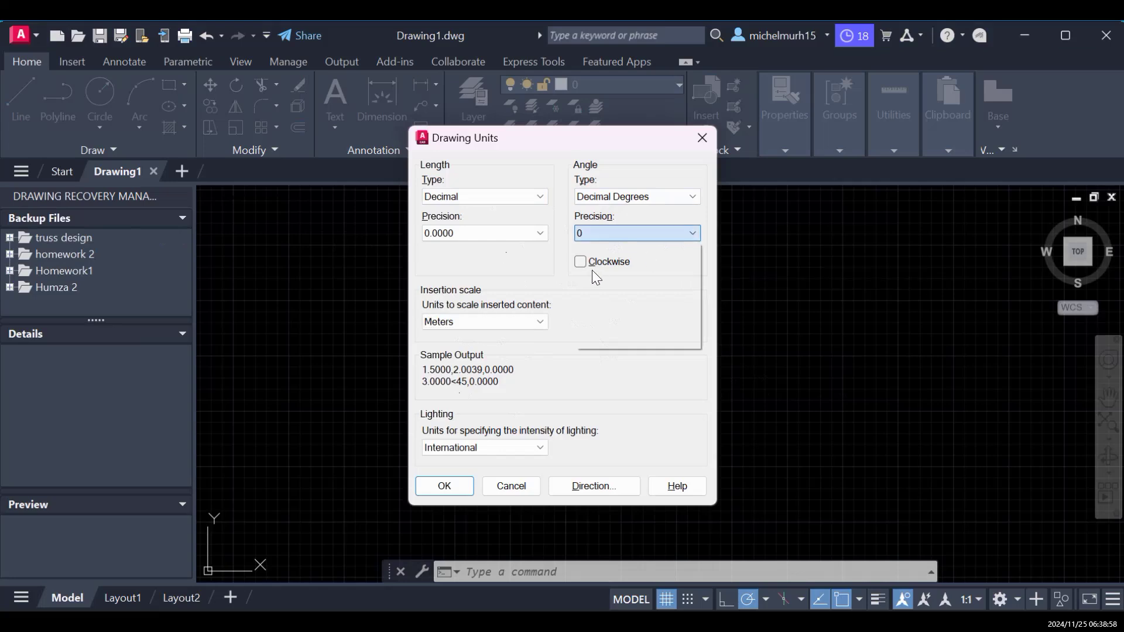
left_click(589, 266)
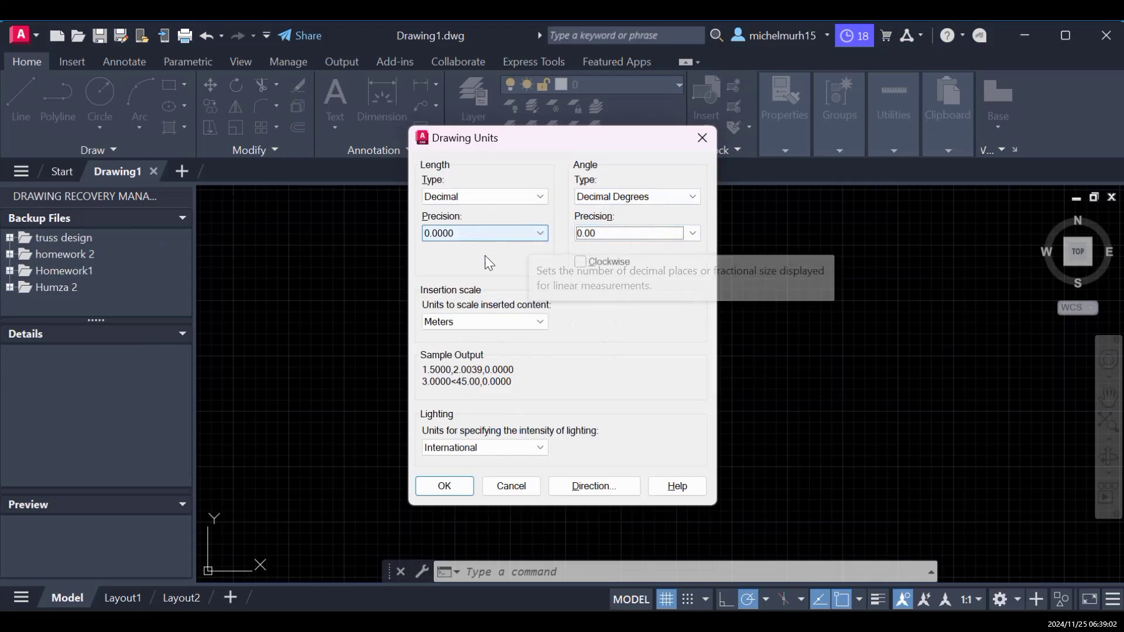
left_click(542, 233)
left_click(458, 270)
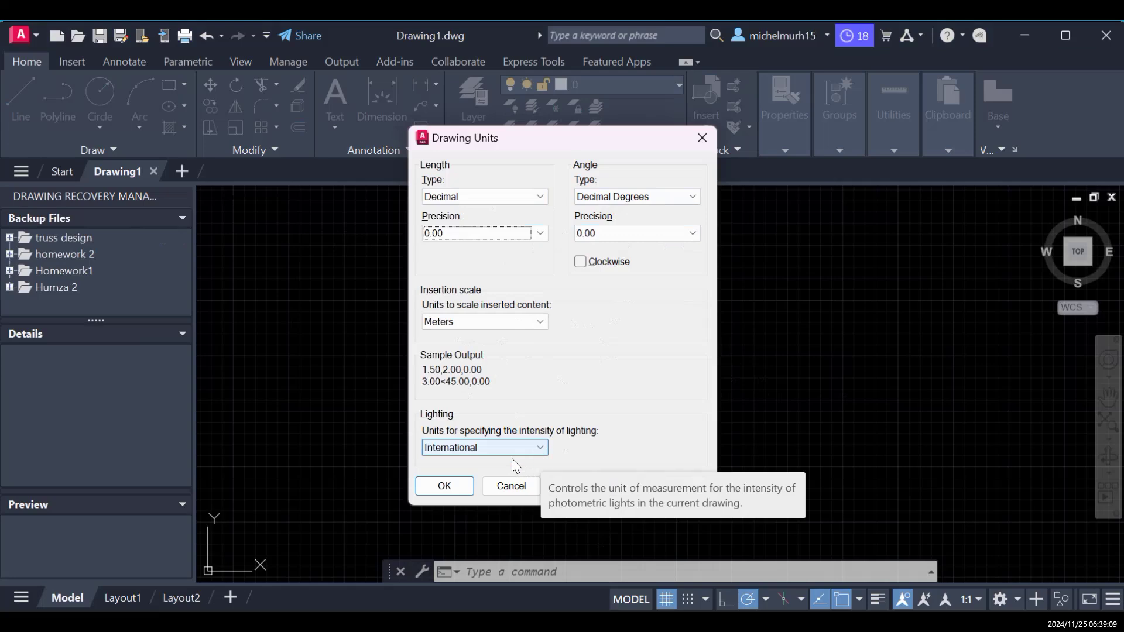
left_click(536, 447)
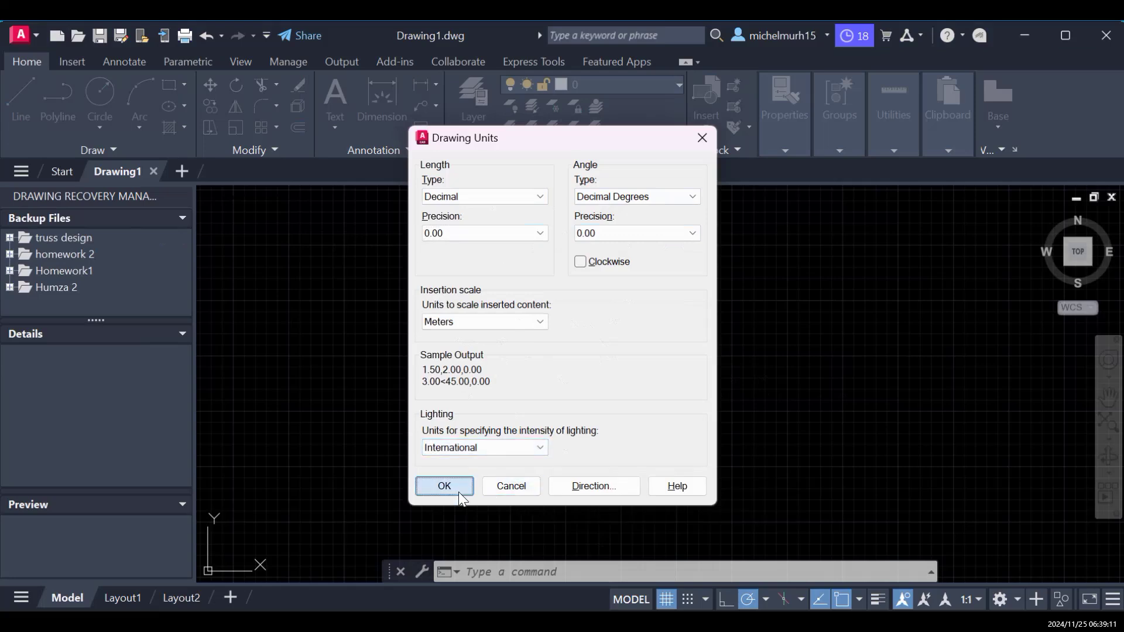
left_click(458, 491)
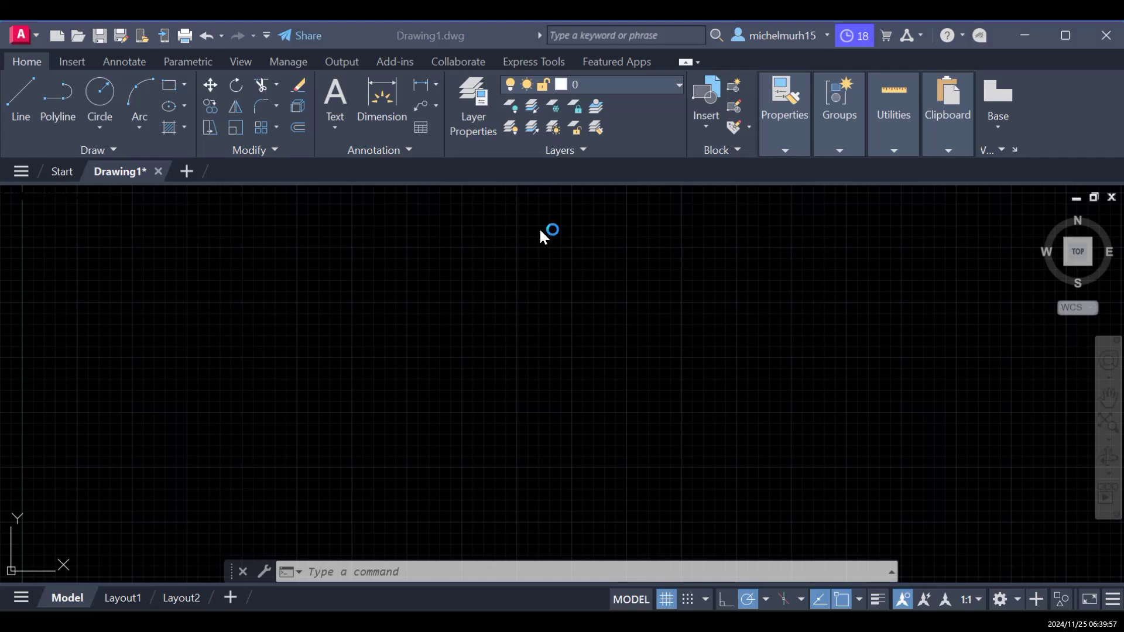
Step: Create a new layer named contour in the Layer Properties Manager, frozen in all viewports
left_click(484, 129)
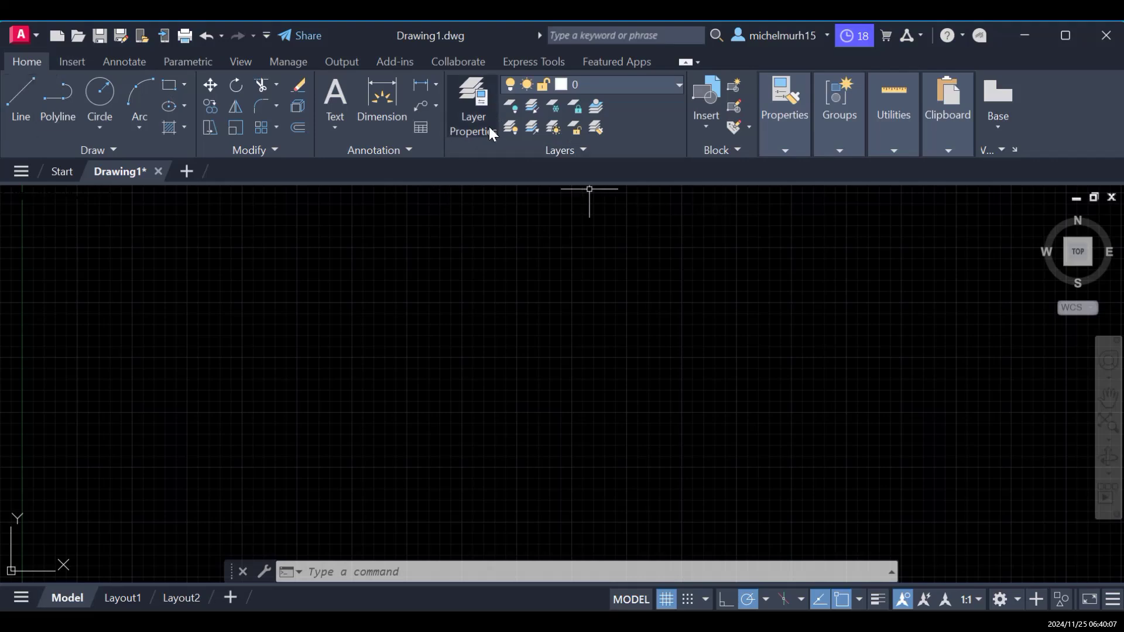
left_click(472, 129)
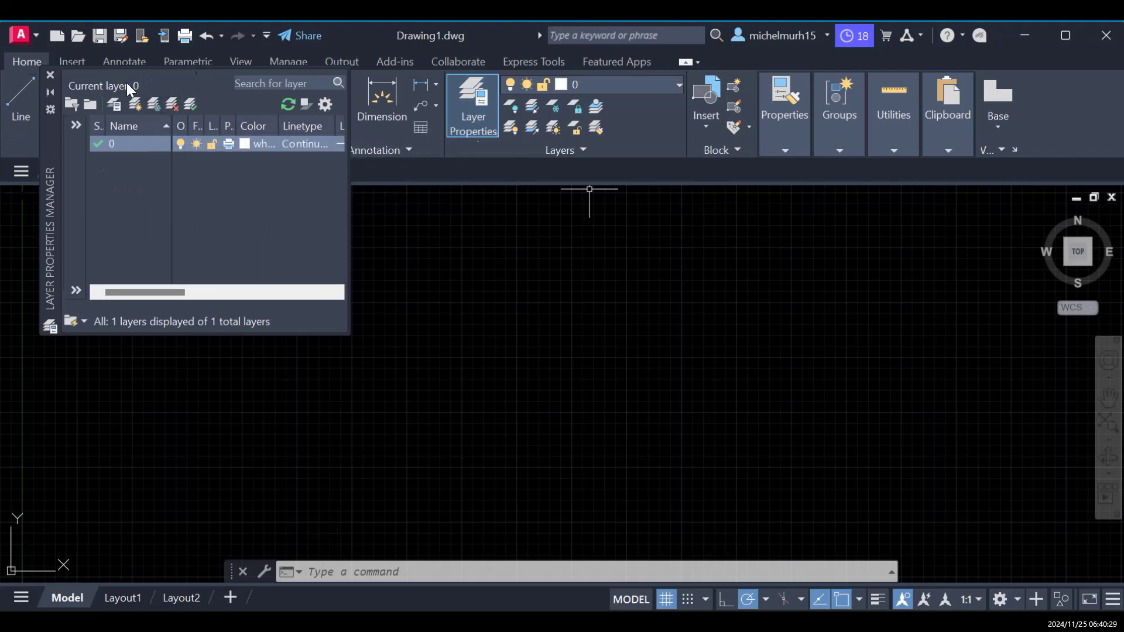
left_click(153, 105)
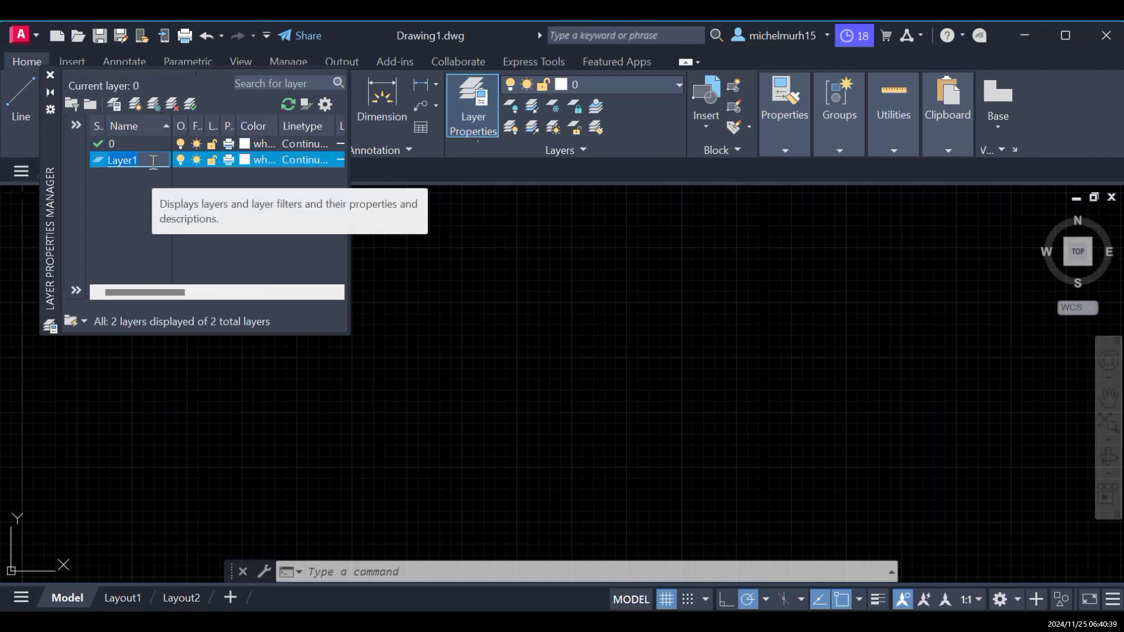
key("BackSpace")
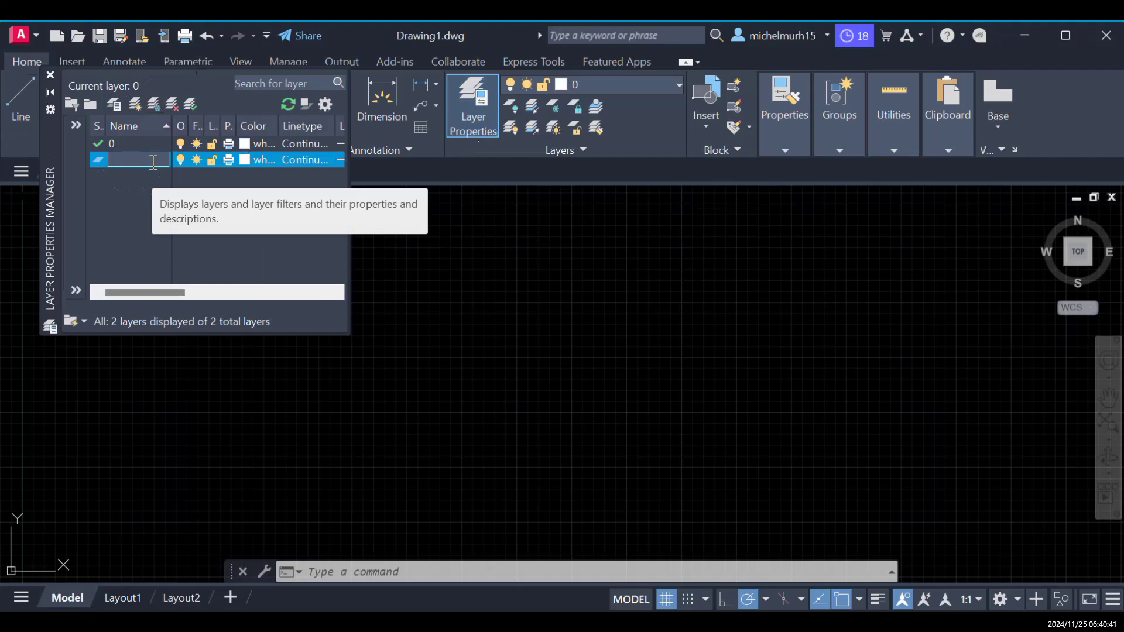
type("contour")
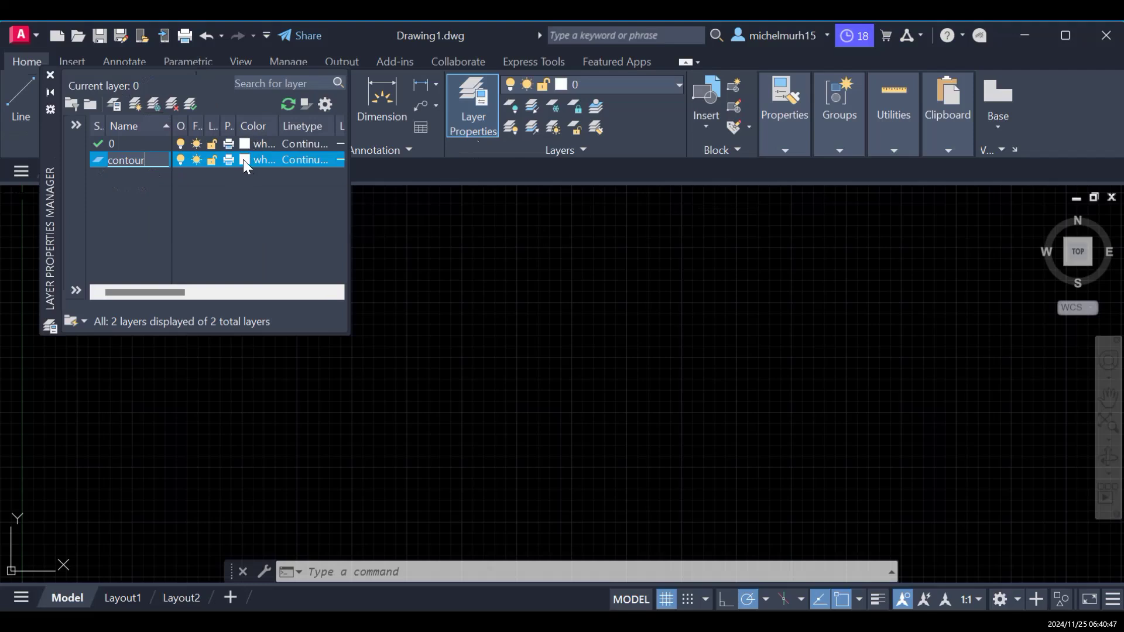
Step: Set the lineweight of the contour layer to 0.25 mm
left_click(336, 292)
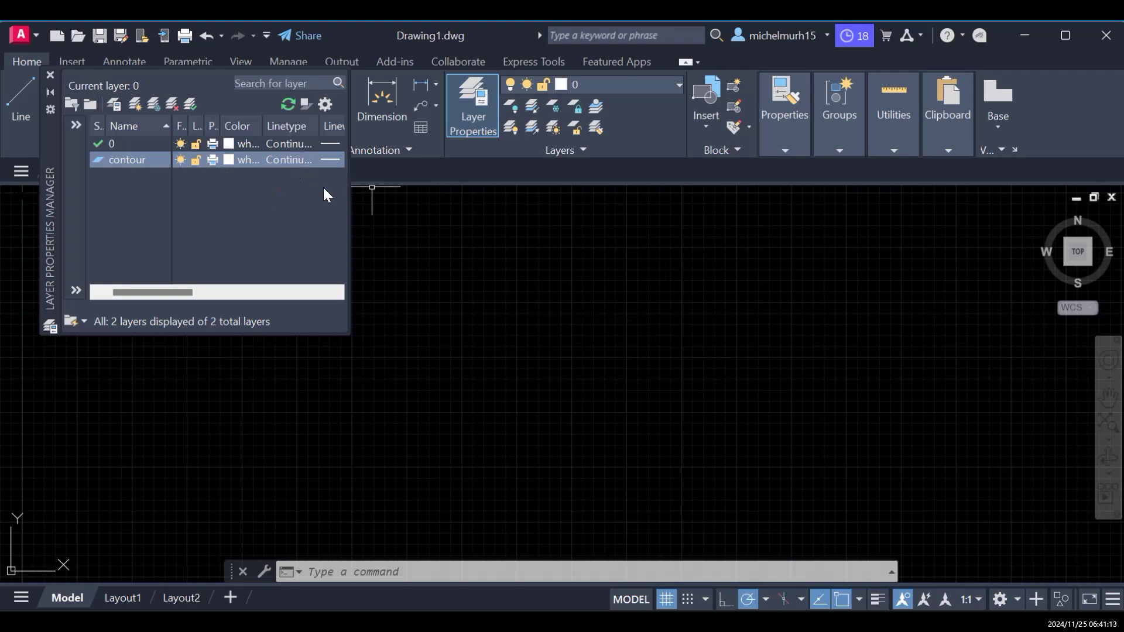
left_click(338, 292)
left_click(337, 292)
left_click(337, 293)
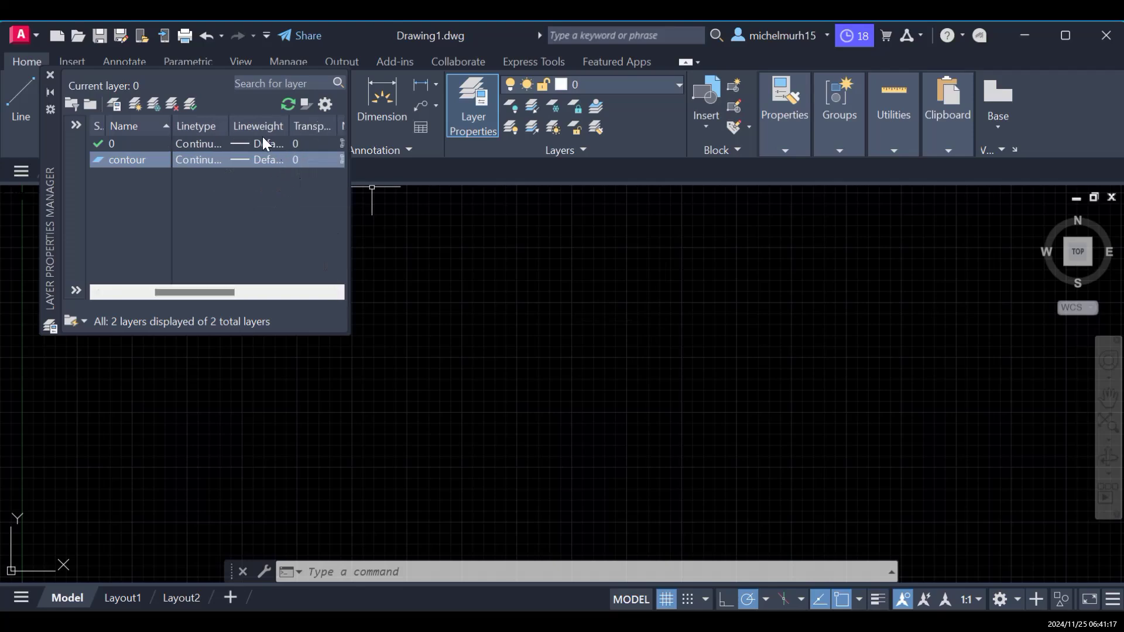
left_click(258, 158)
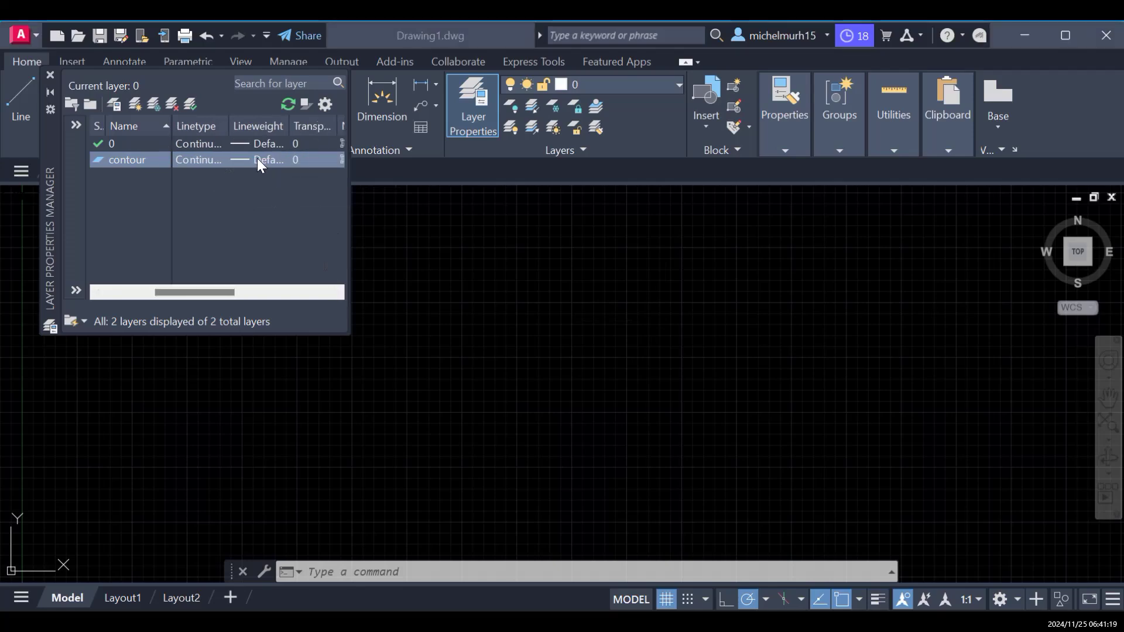
scroll(526, 273, "down", 1)
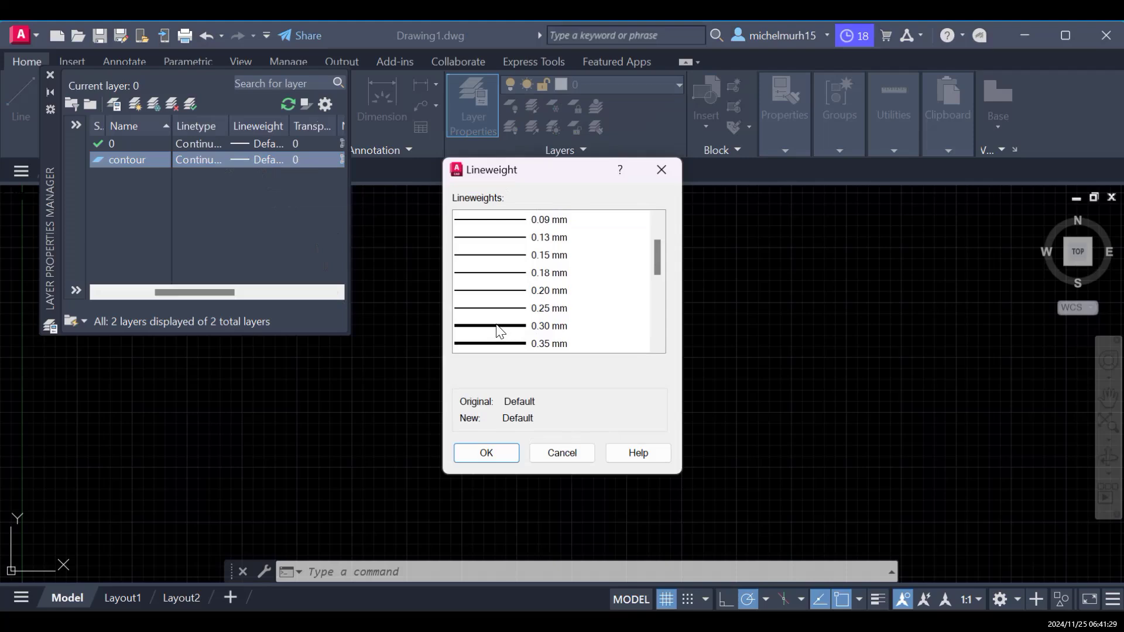
left_click(506, 308)
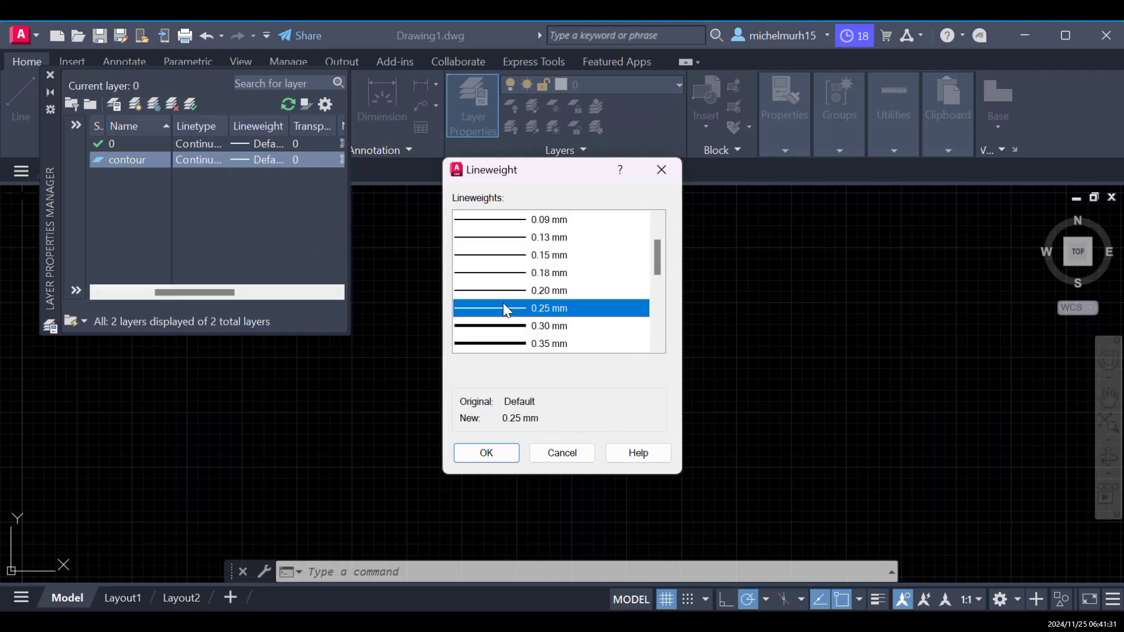
left_click(498, 456)
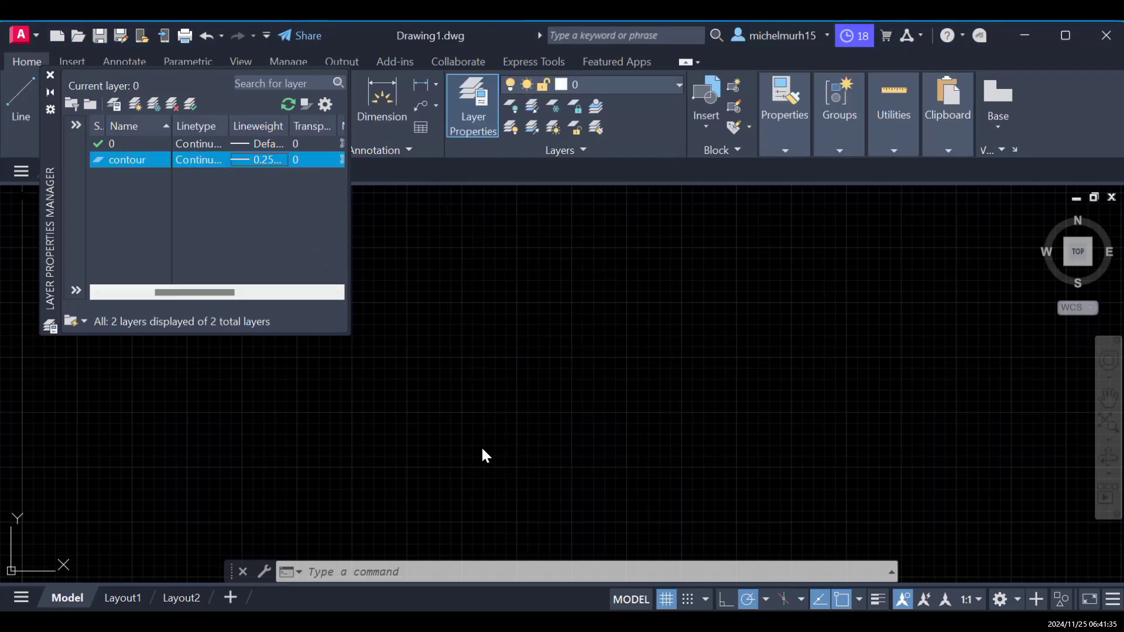
Step: Create another new layer and name it offset line
left_click_drag(230, 292, 159, 289)
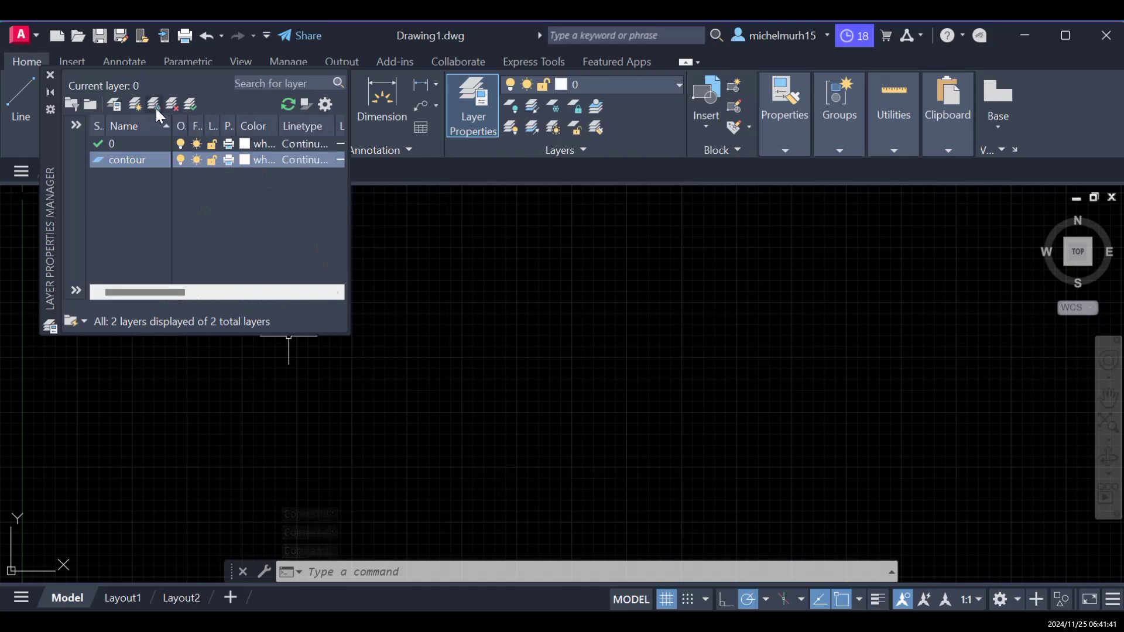
key("alt+n")
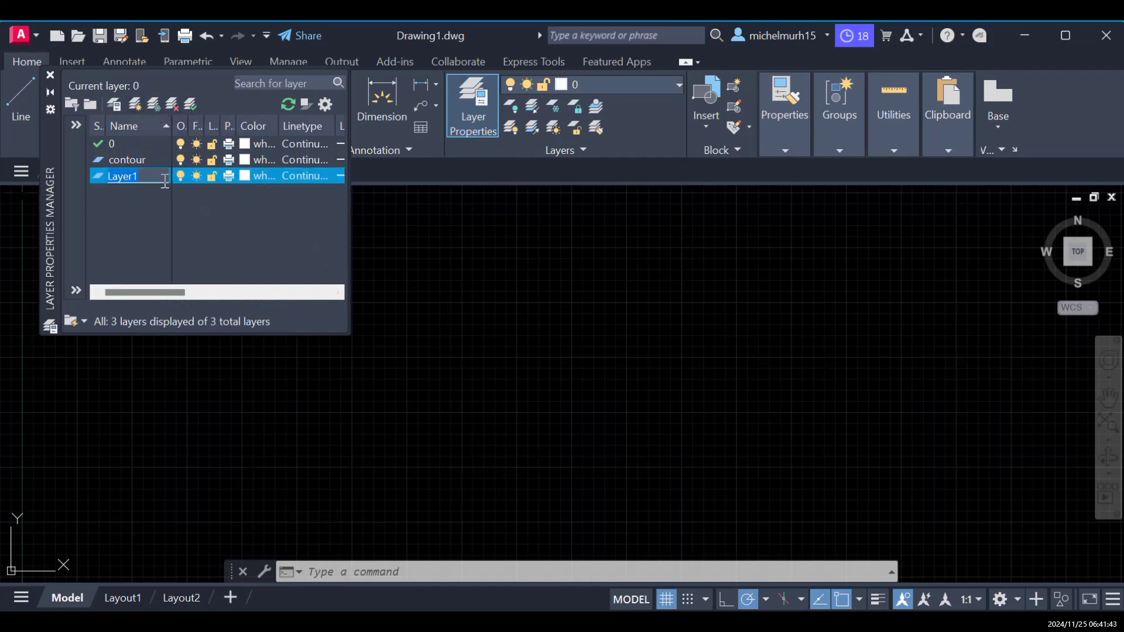
type("offset line")
Step: Set the lineweight of the offset line layer to Default
left_click_drag(145, 294, 216, 290)
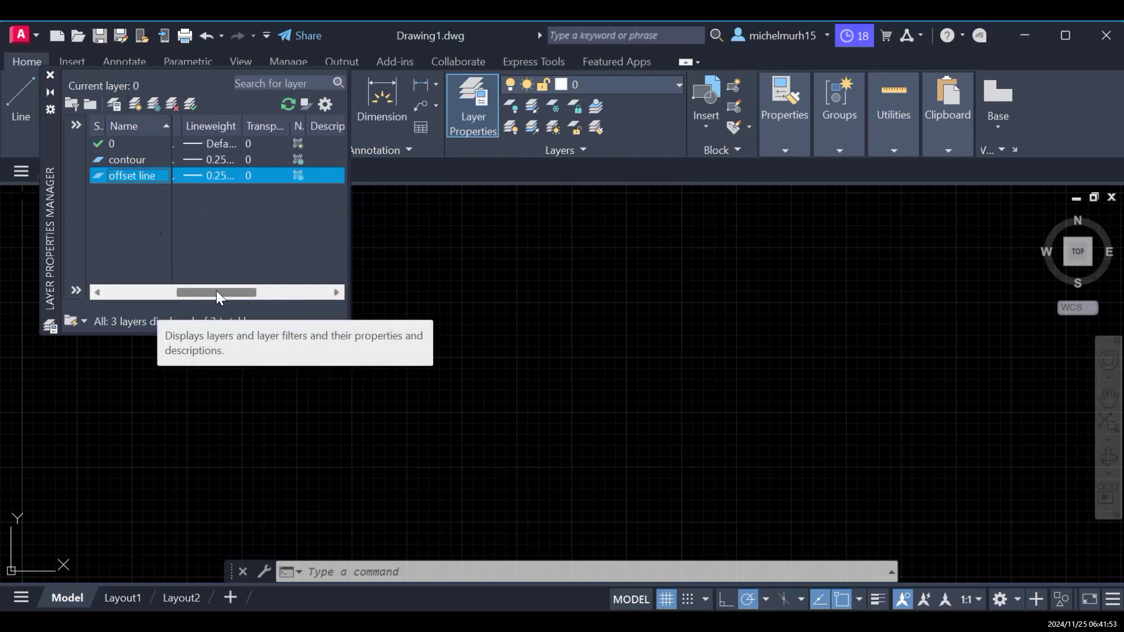
left_click(215, 174)
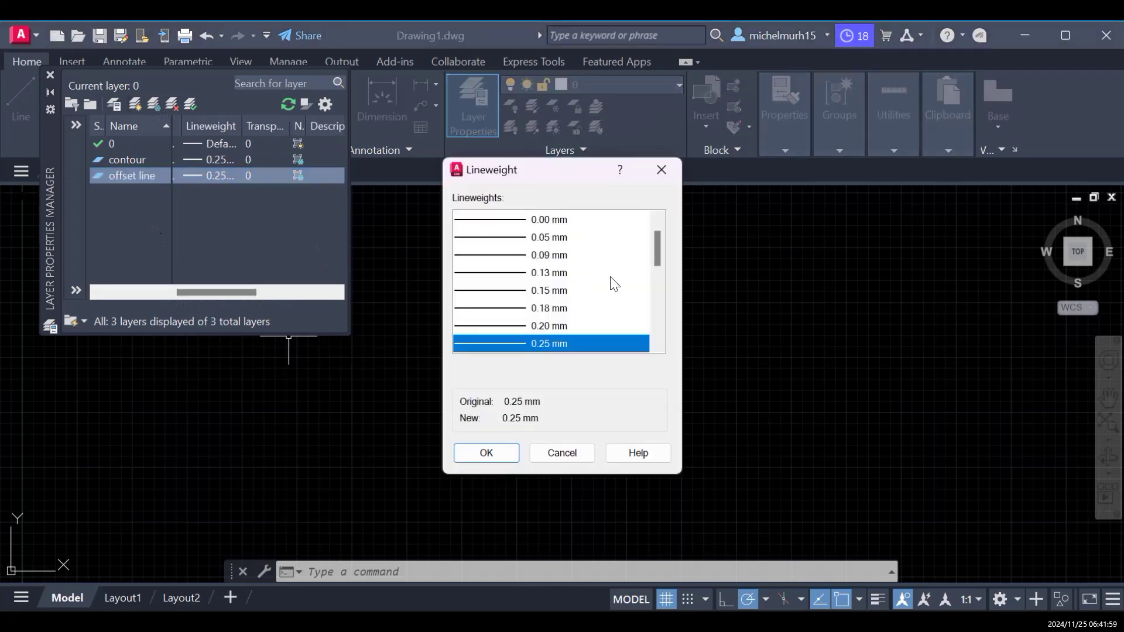
scroll(571, 345, "up", 1)
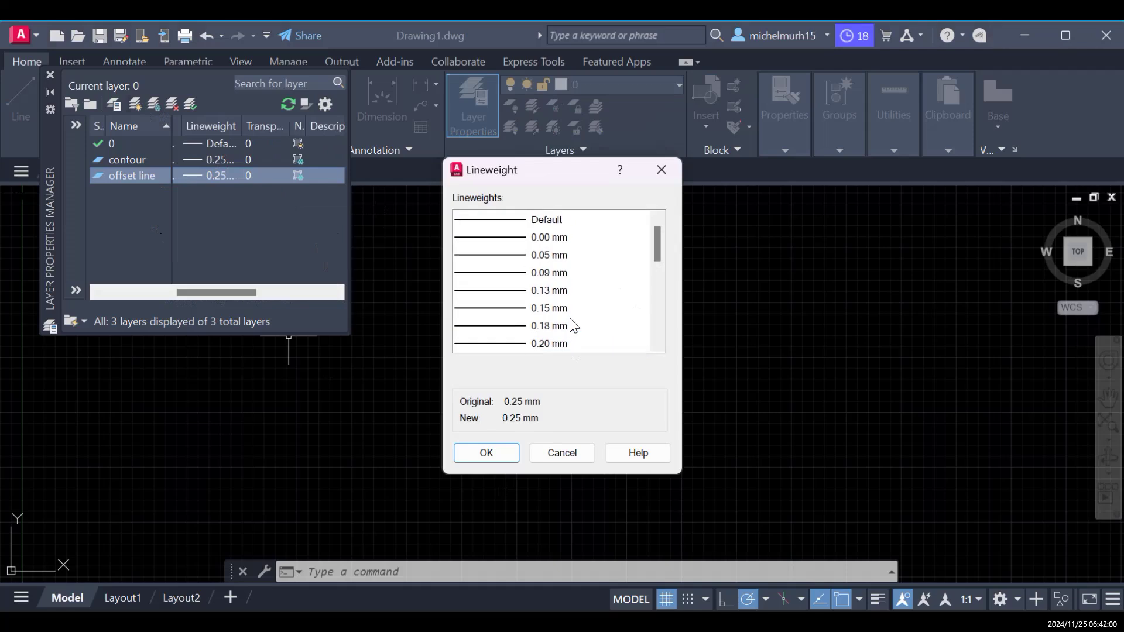
left_click(531, 224)
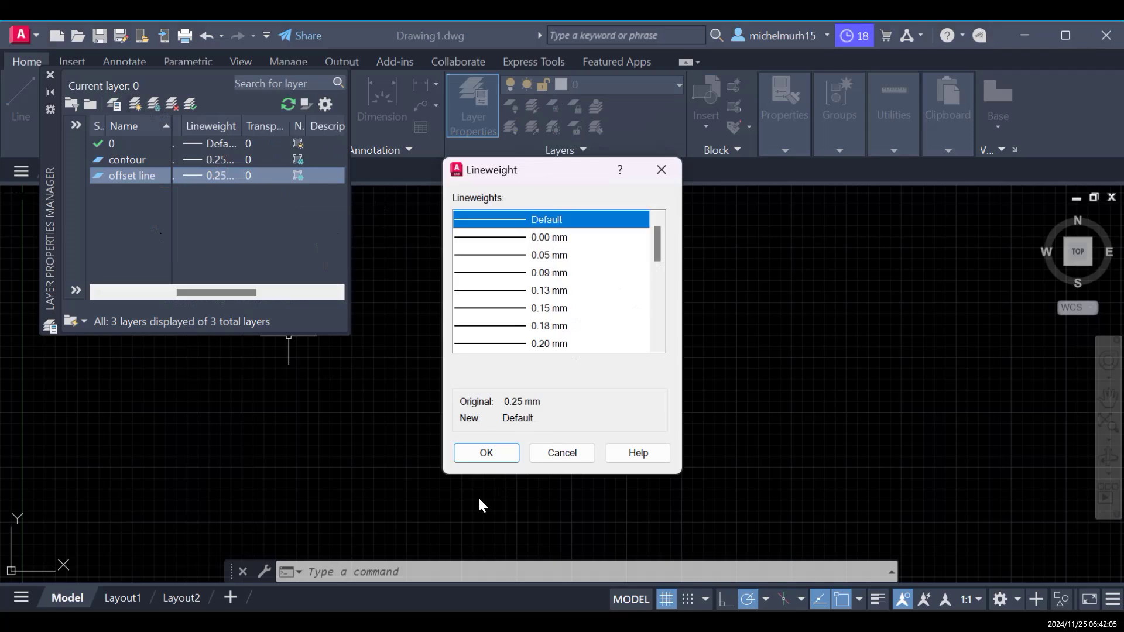
left_click(497, 452)
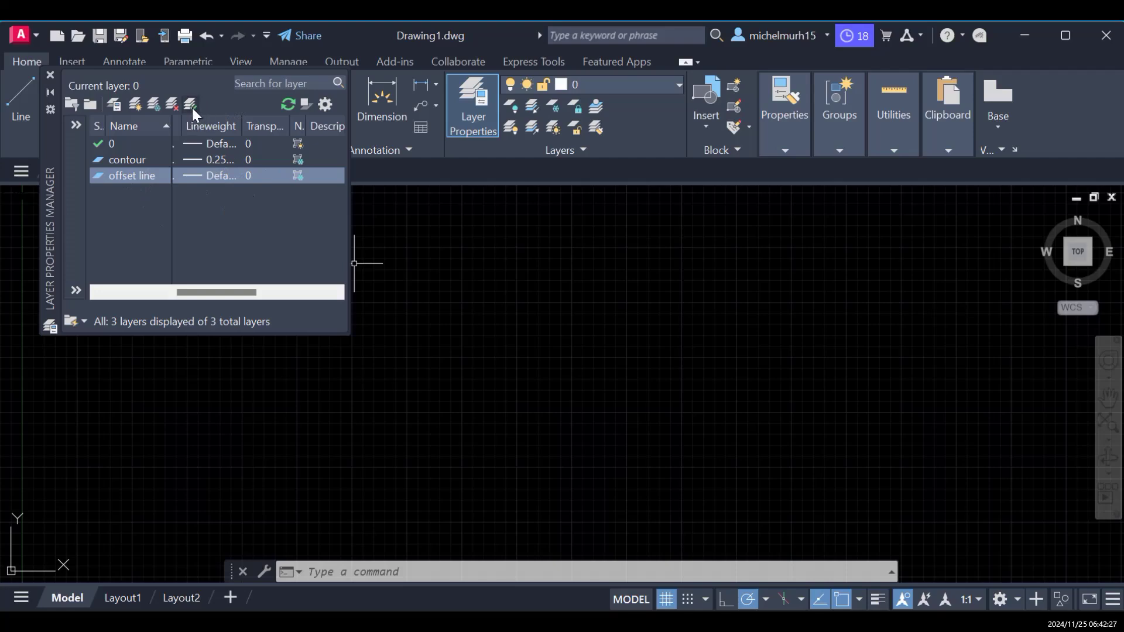
Step: Make the contour layer current and close the Layer Properties Manager
left_click(122, 159)
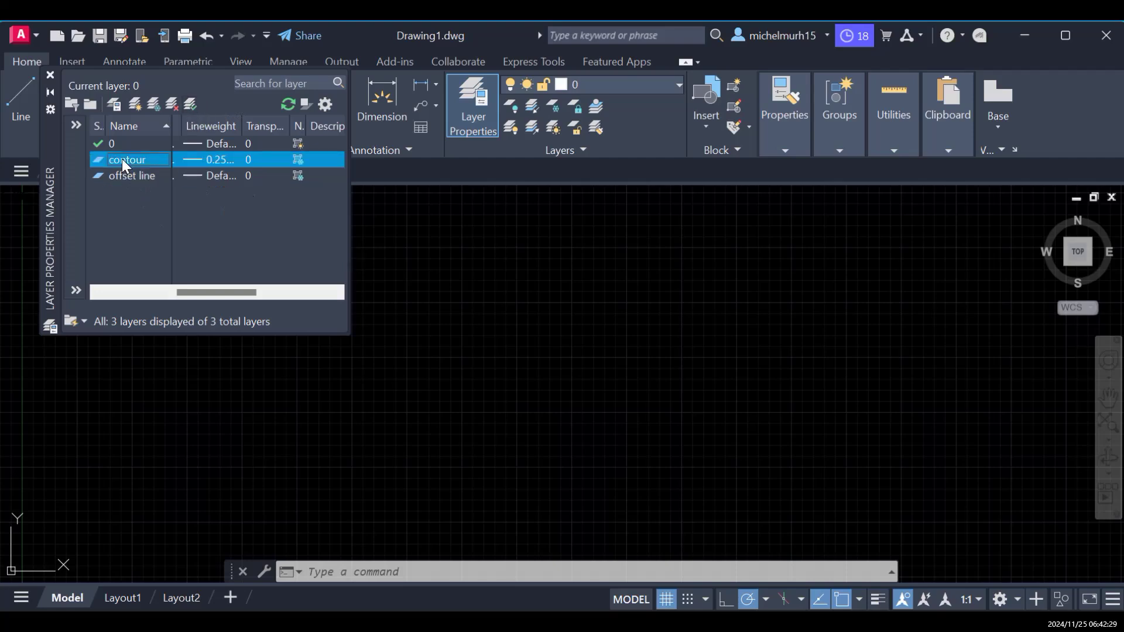
left_click(192, 103)
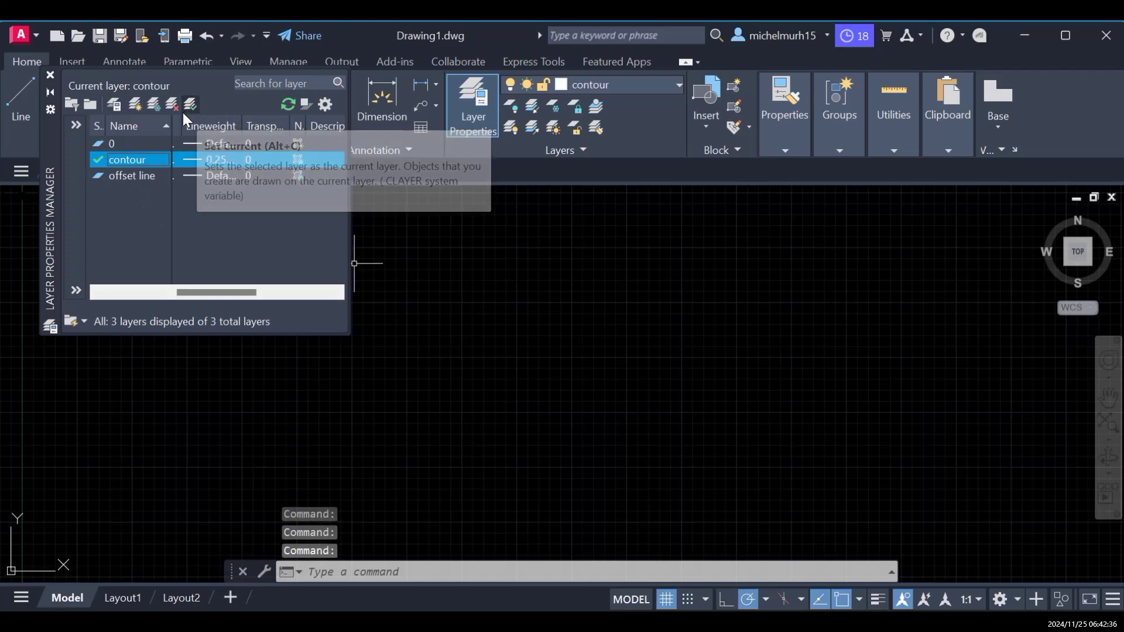
left_click(50, 76)
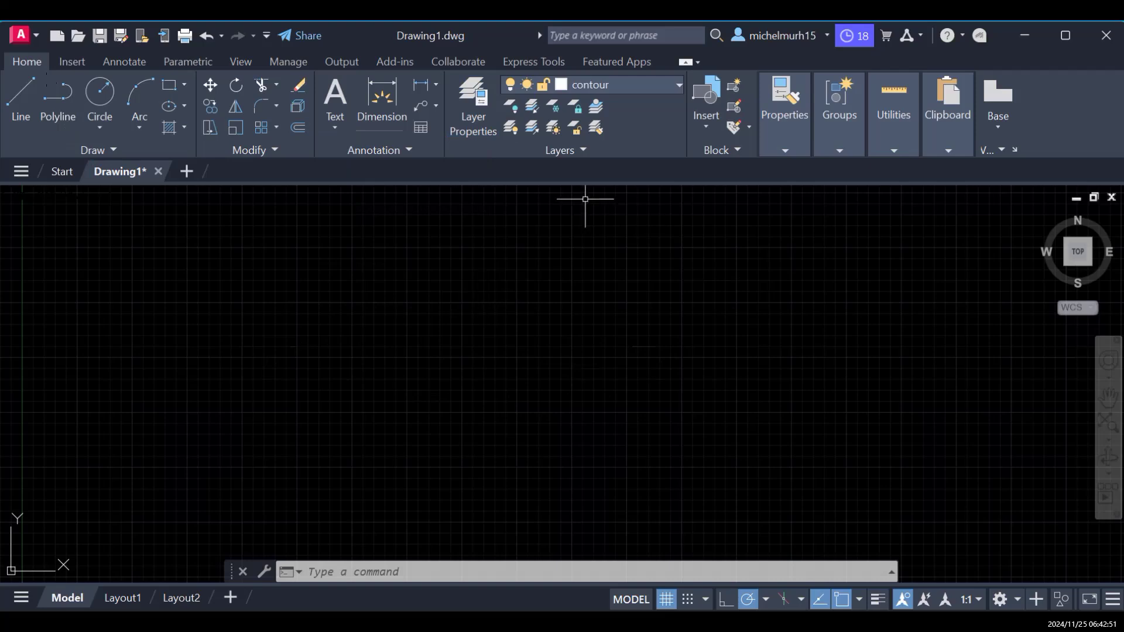
Step: Draw a closed rectangle 12 m wide and 6 m high with the Line command, beginning at its upper-left corner
left_click(21, 95)
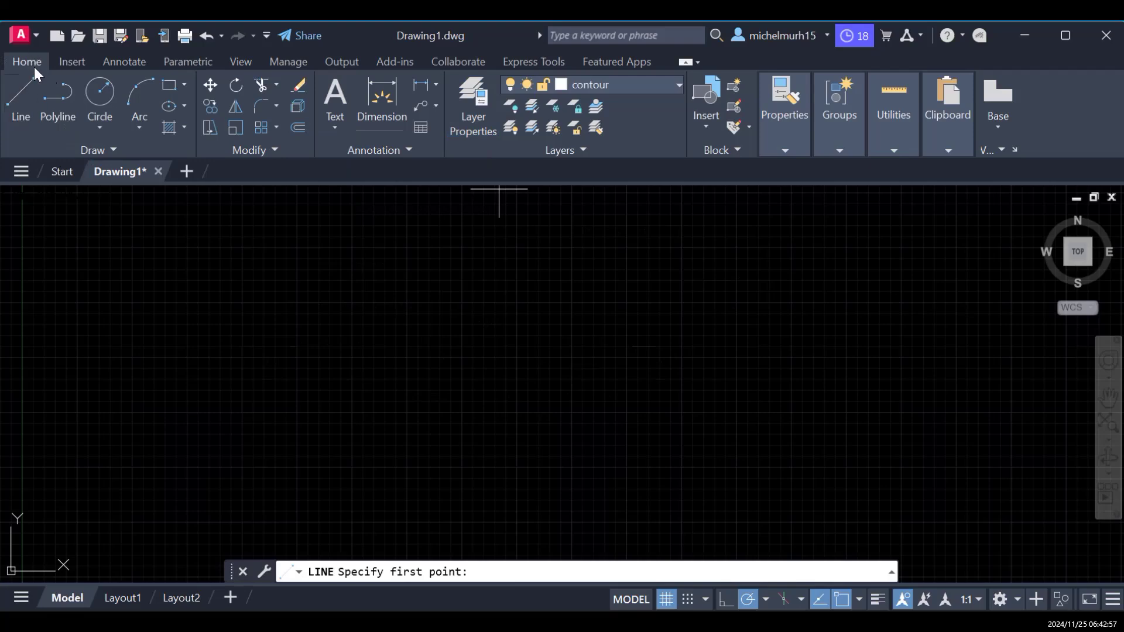
left_click(16, 98)
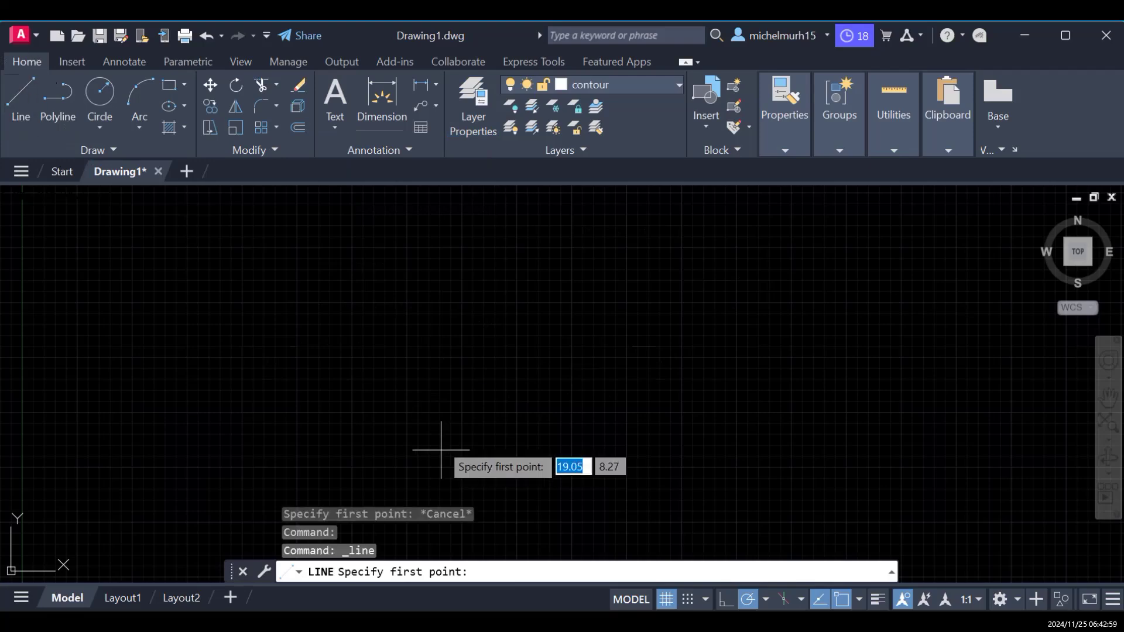
left_click(407, 247)
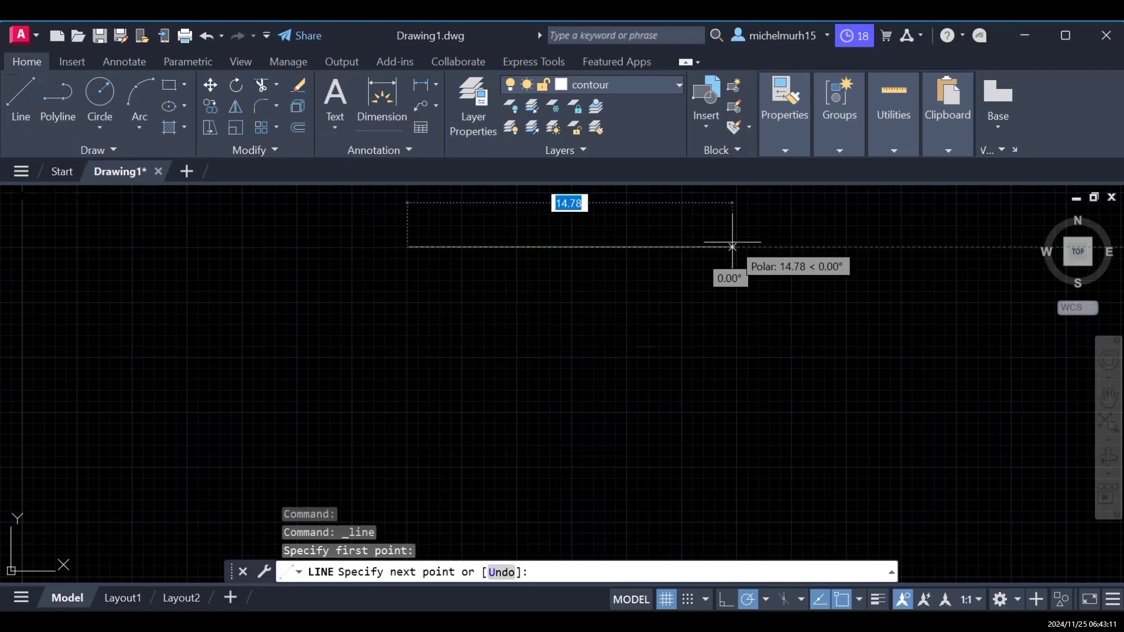
type("12")
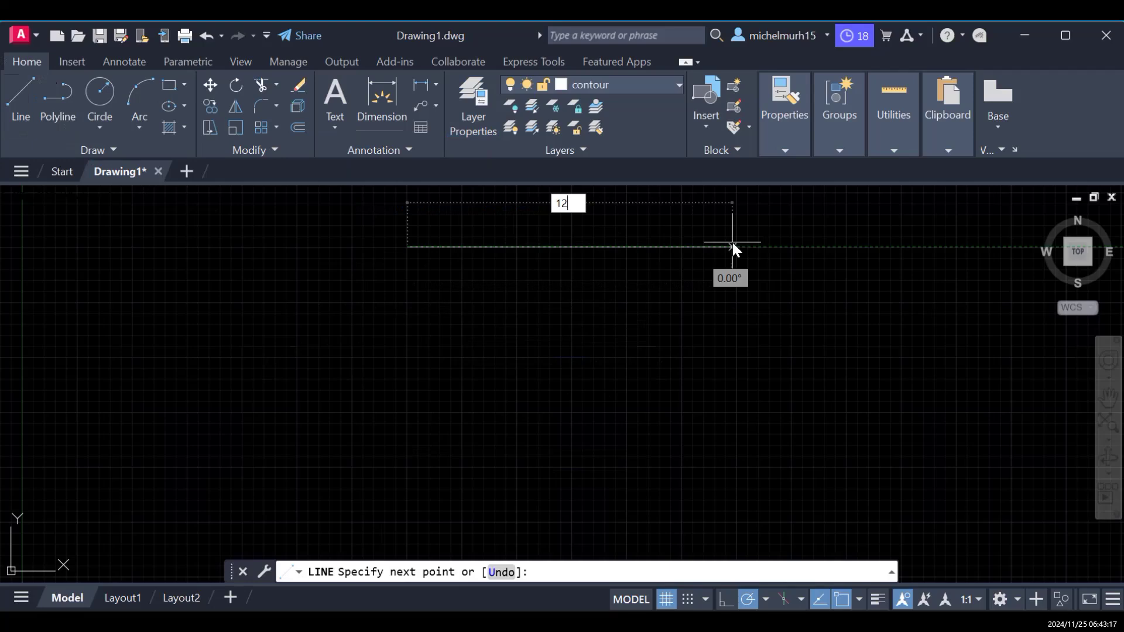
key("Tab")
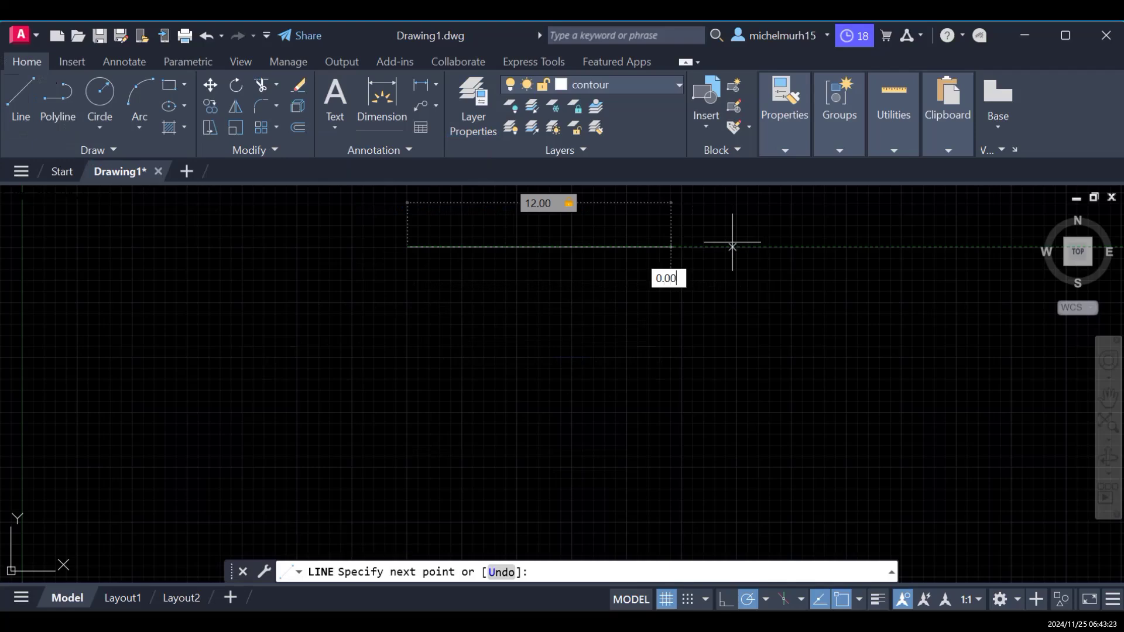
key("Return")
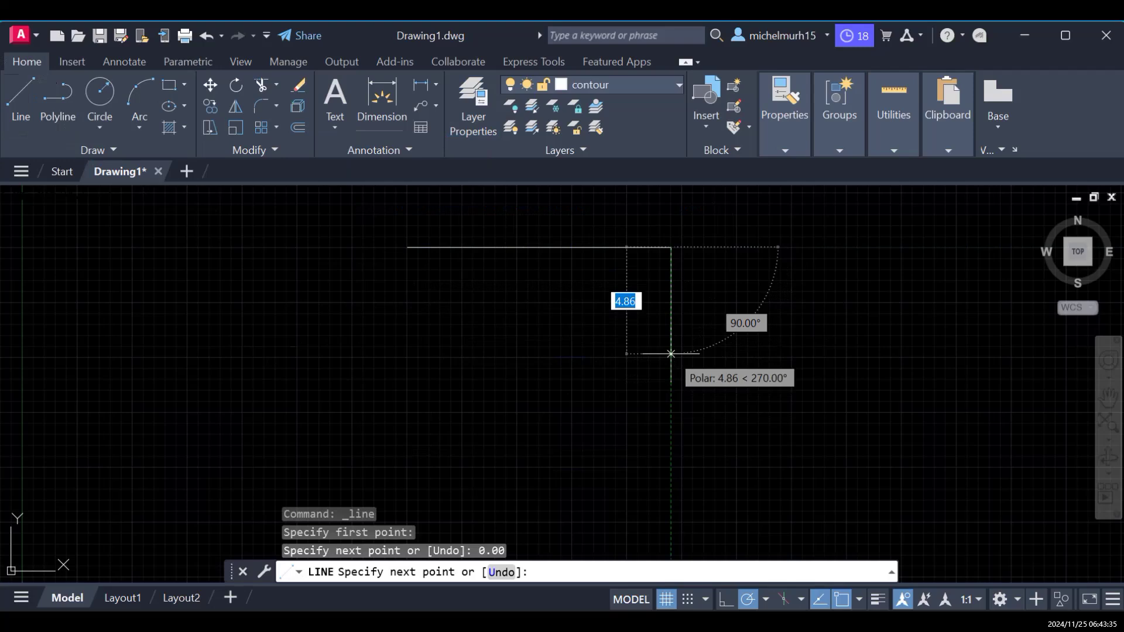
type("6")
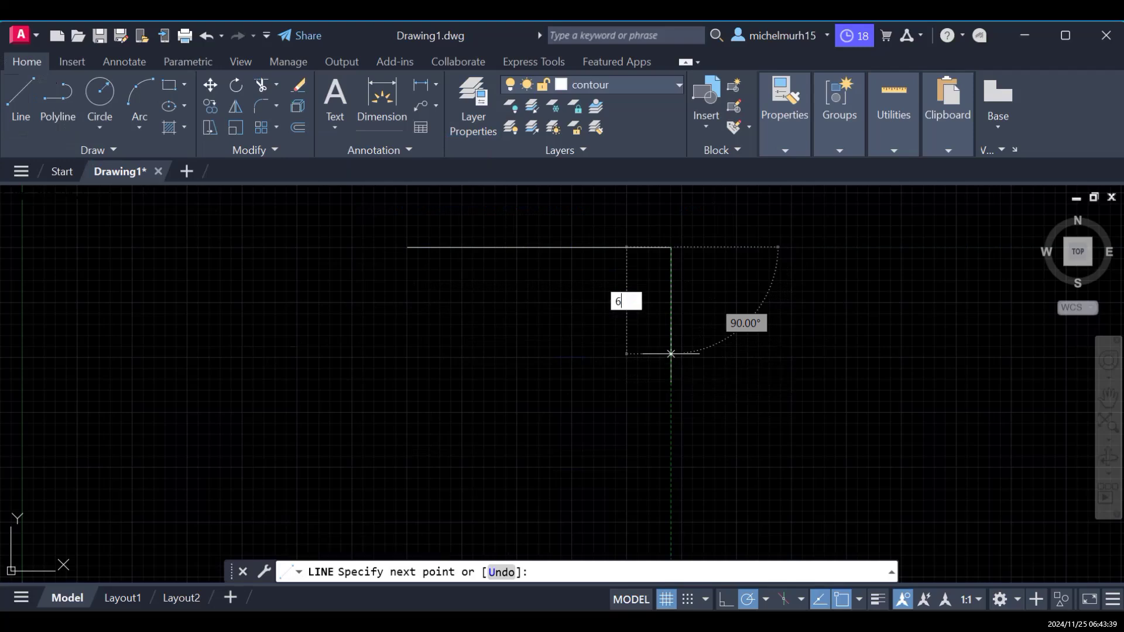
key("Return")
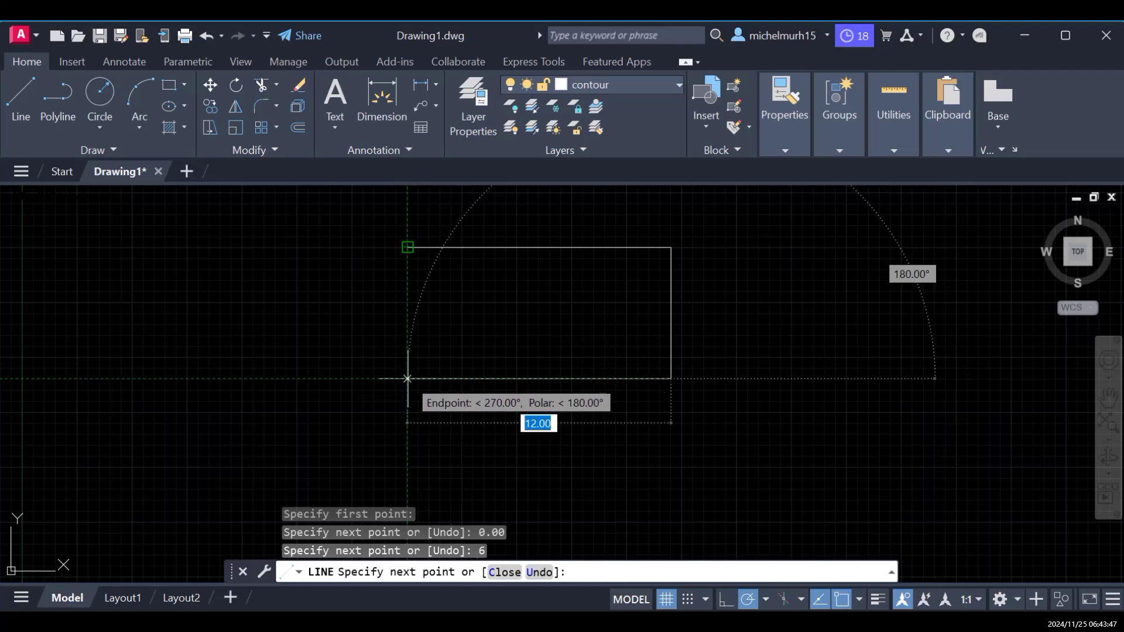
left_click(407, 378)
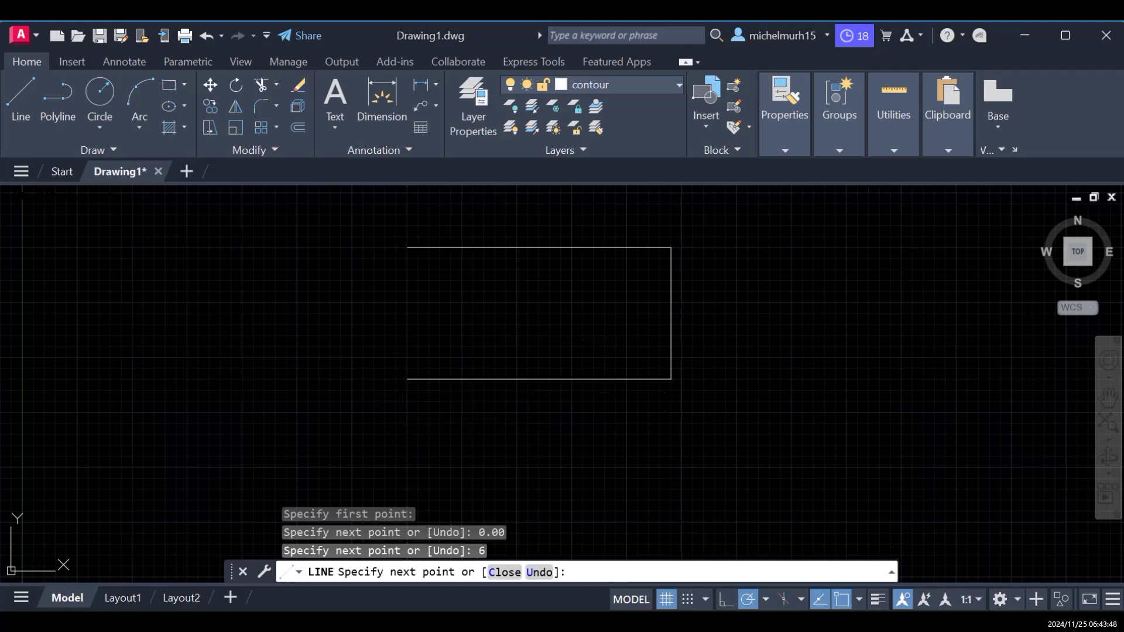
left_click(407, 246)
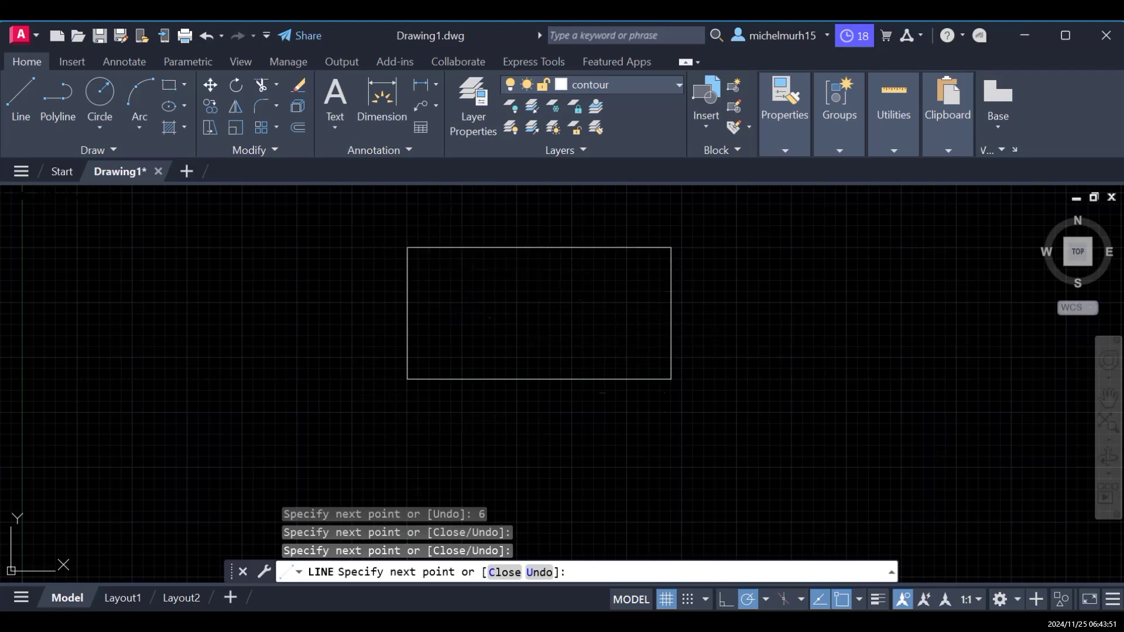
key("Escape")
Step: Inspect the finished rectangle up close, centred in the drawing area
left_click(1108, 398)
scroll(564, 363, "up", 2)
scroll(565, 363, "up", 2)
left_click_drag(597, 266, 605, 404)
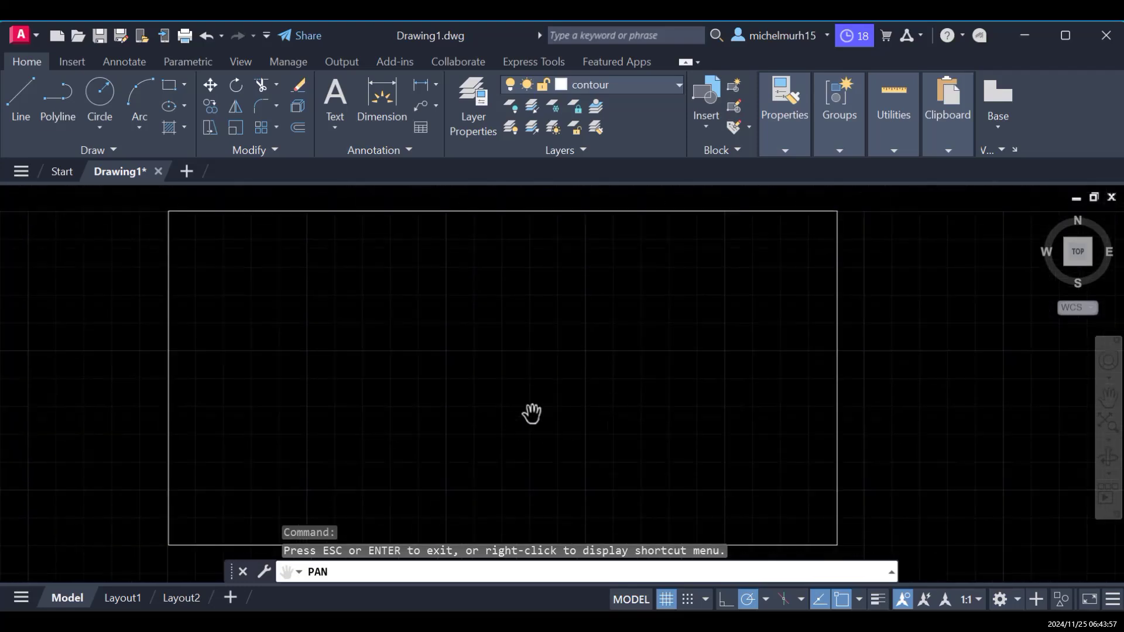
scroll(532, 413, "down", 2)
scroll(532, 412, "up", 2)
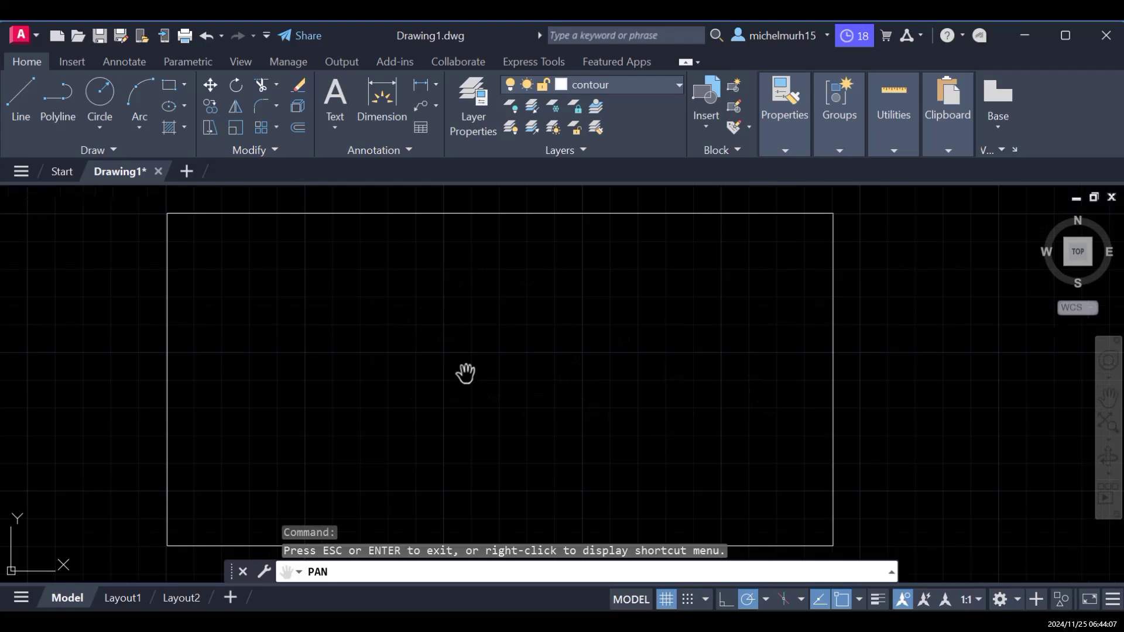
key("Escape")
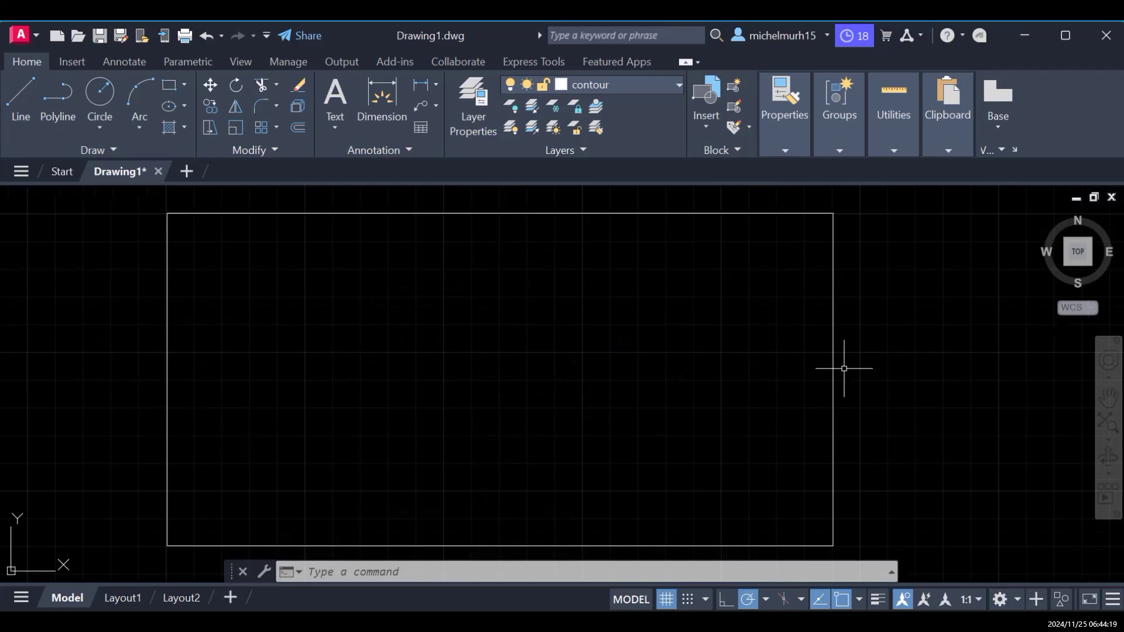
Step: Enable the Midpoint object snap mode in the drafting settings
key("Escape")
key("Escape")
type("os")
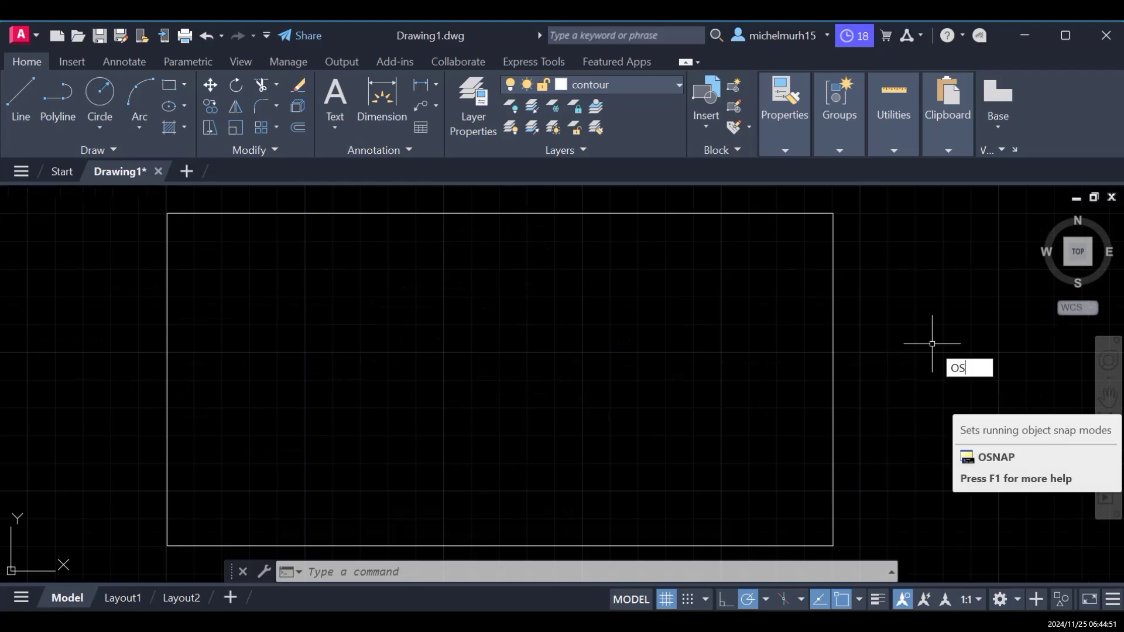
key("Return")
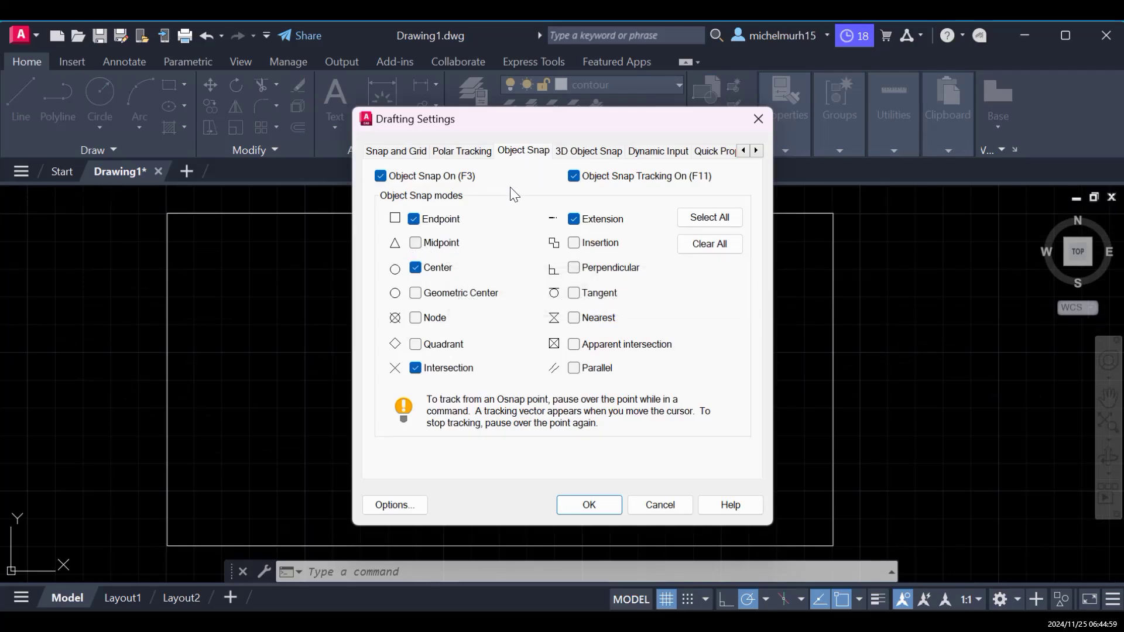
left_click(417, 244)
mouse_move(425, 245)
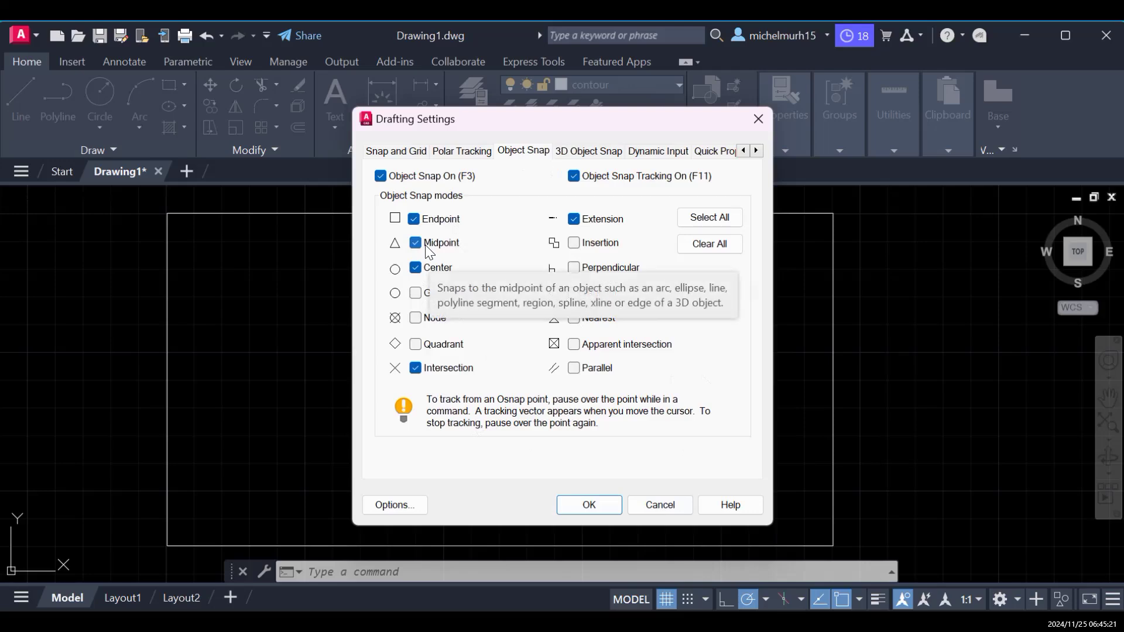
left_click(589, 505)
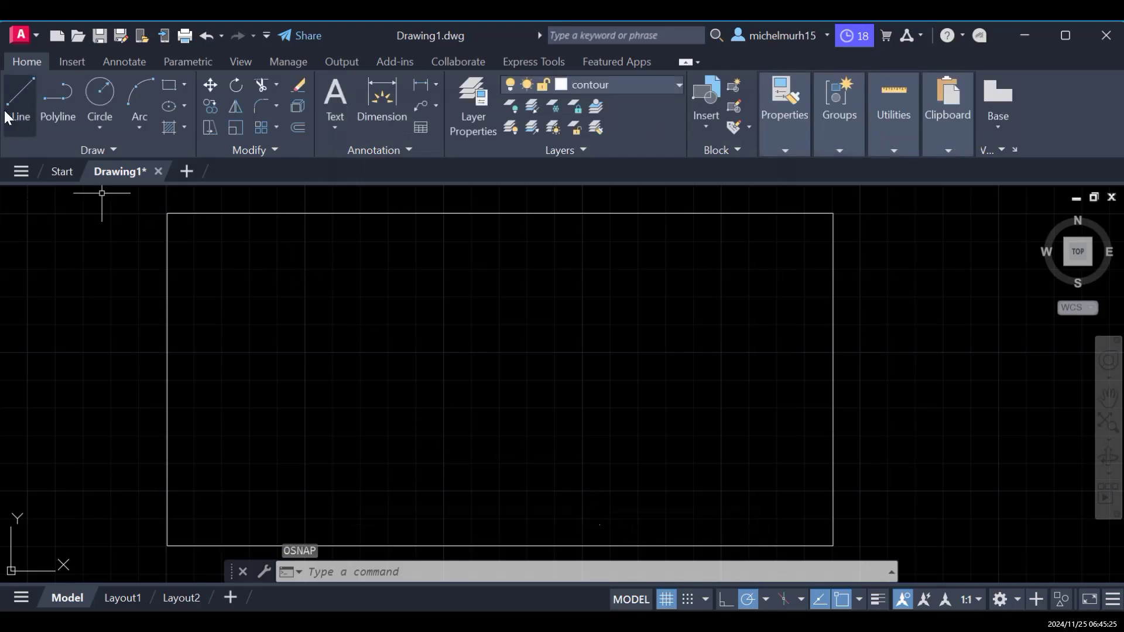
Step: Draw a horizontal line between the midpoints of the rectangle's left and right sides
left_click(17, 103)
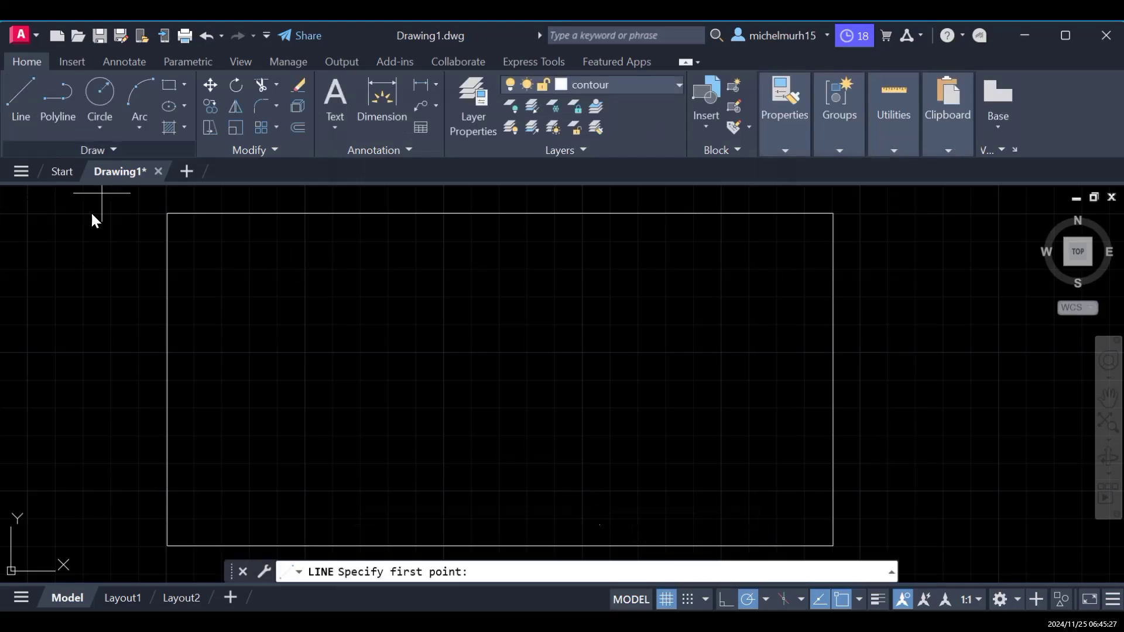
left_click(167, 379)
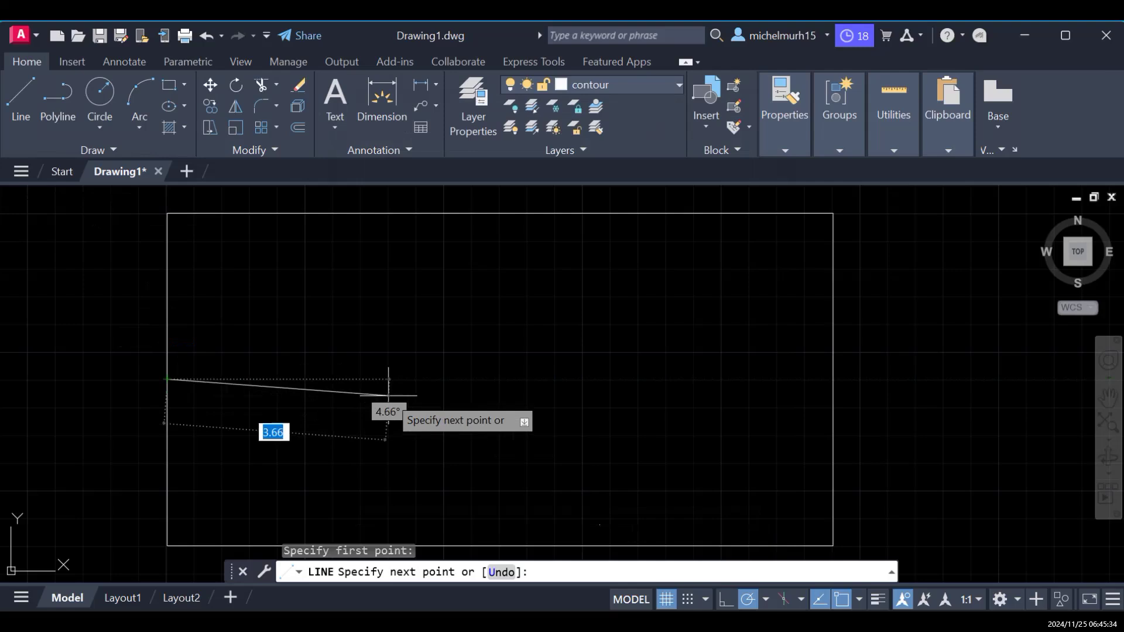
left_click(831, 379)
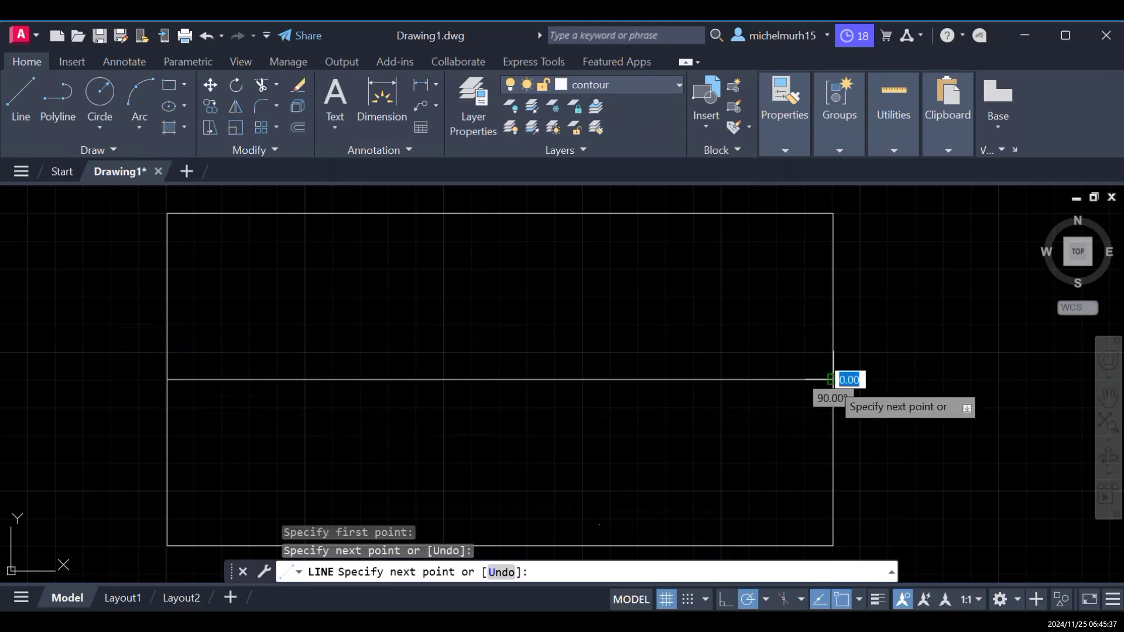
key("Escape")
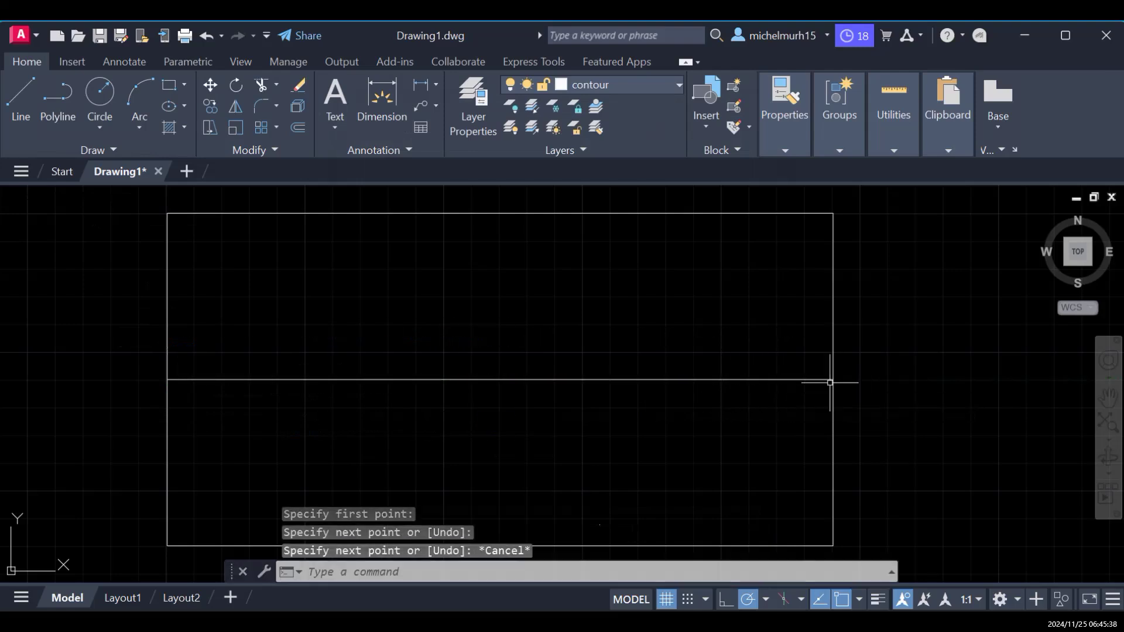
Step: Draw a vertical line between the midpoints of the rectangle's upper and lower sides
left_click(25, 88)
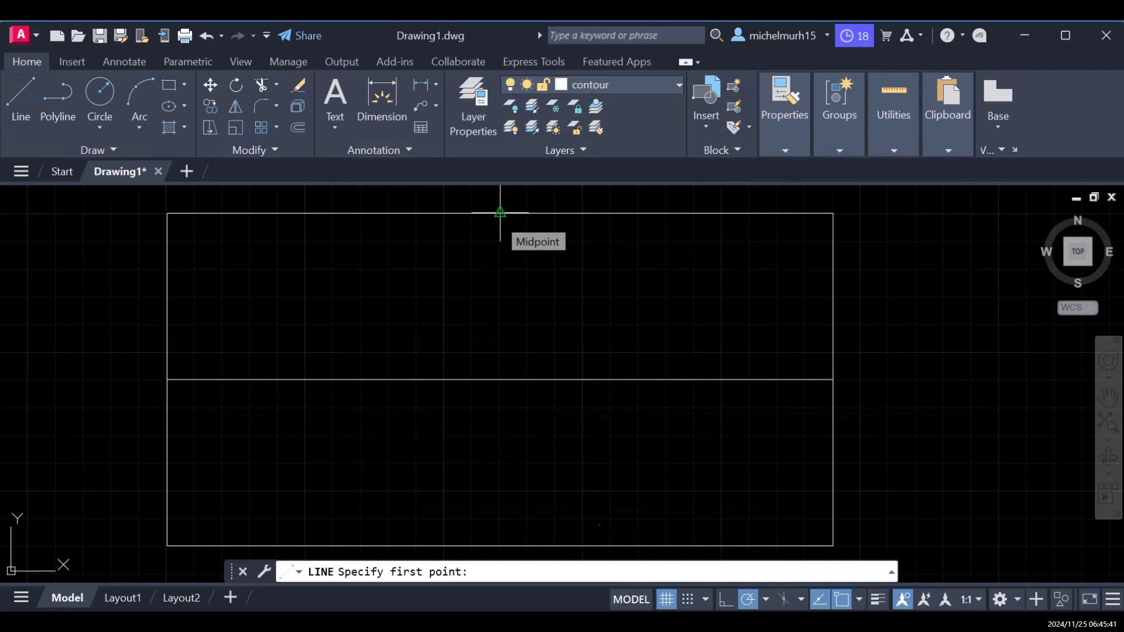
left_click(500, 213)
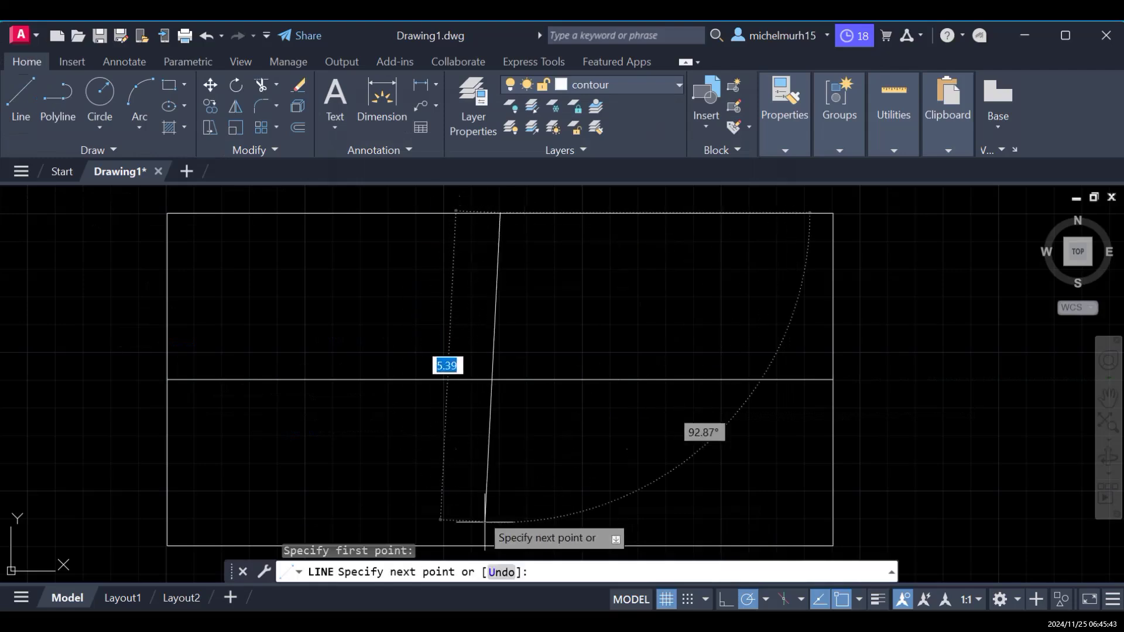
left_click(500, 544)
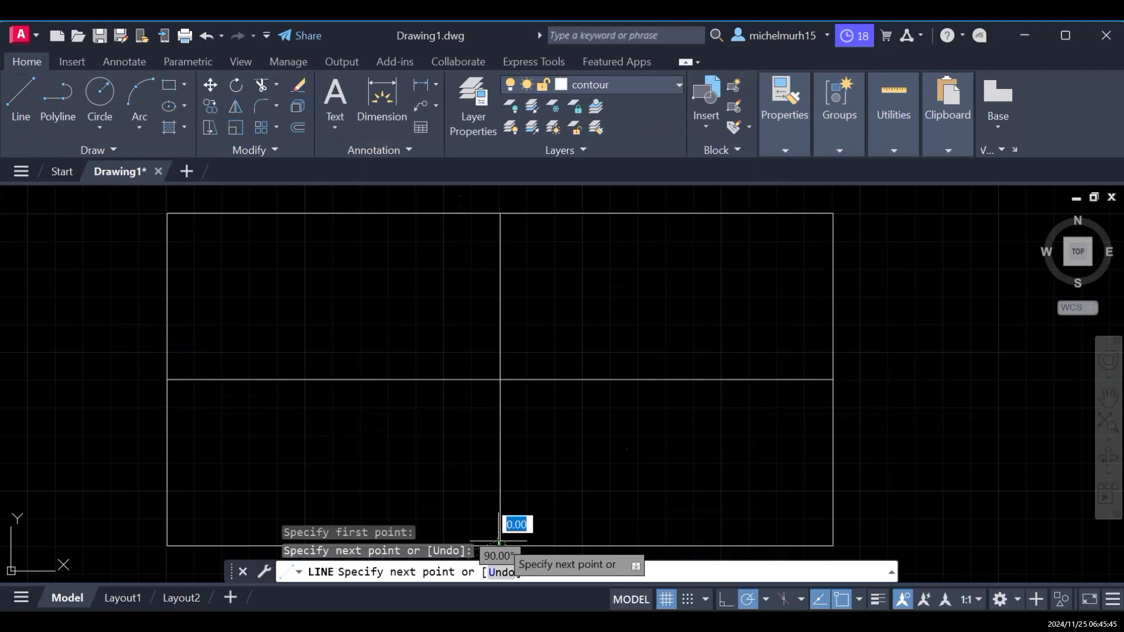
key("Escape")
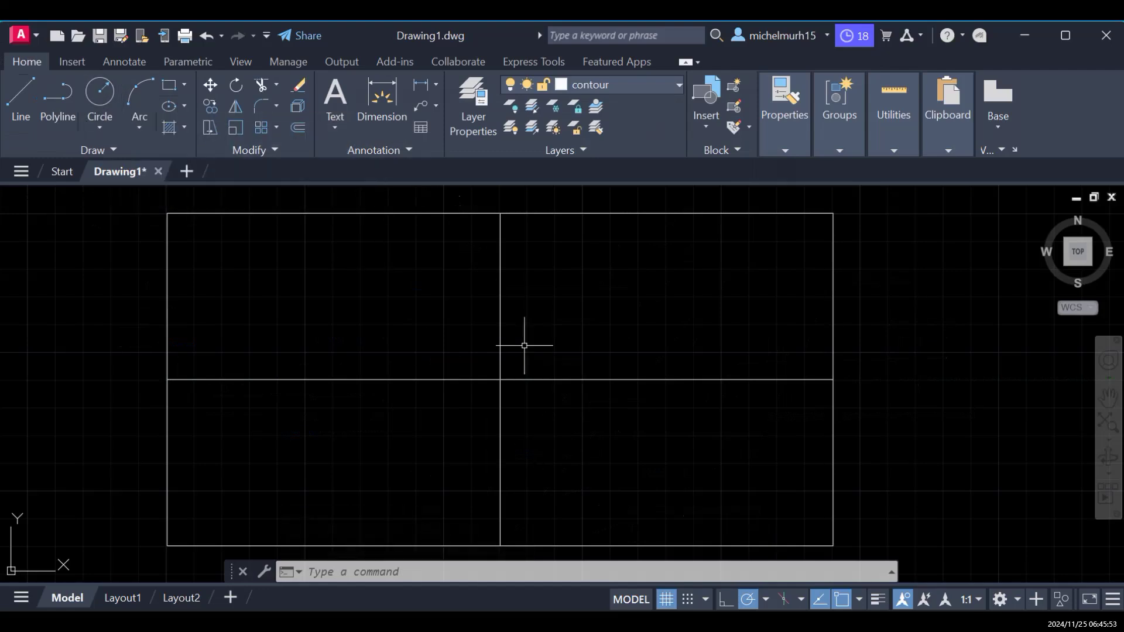
Step: Draw a circle of radius 1 m centred where the two midlines cross
left_click(102, 96)
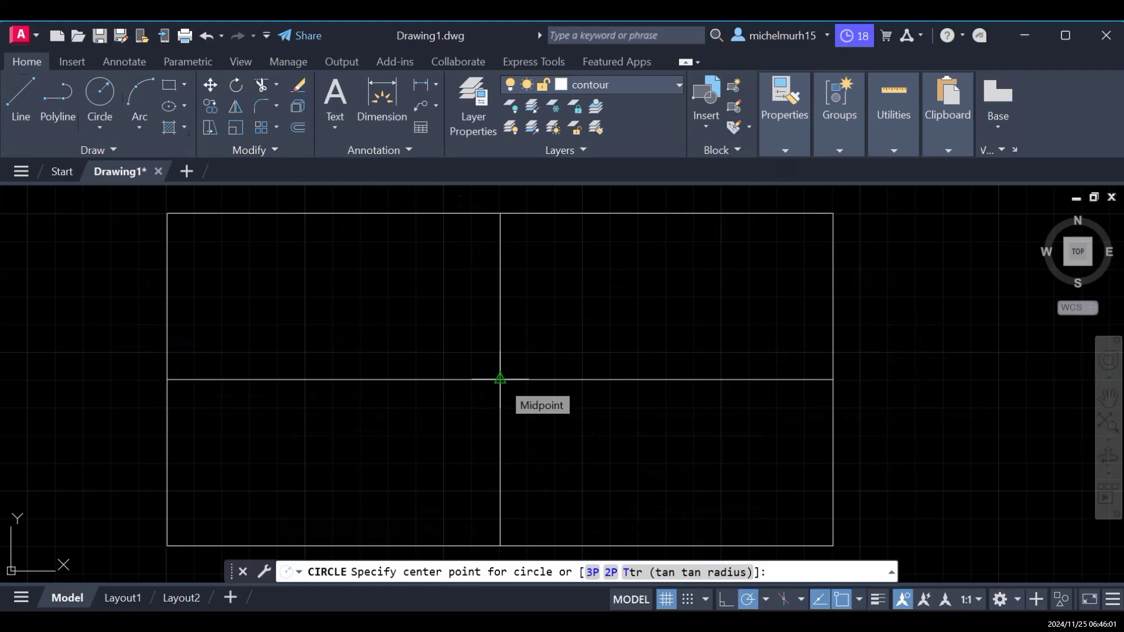
left_click(500, 379)
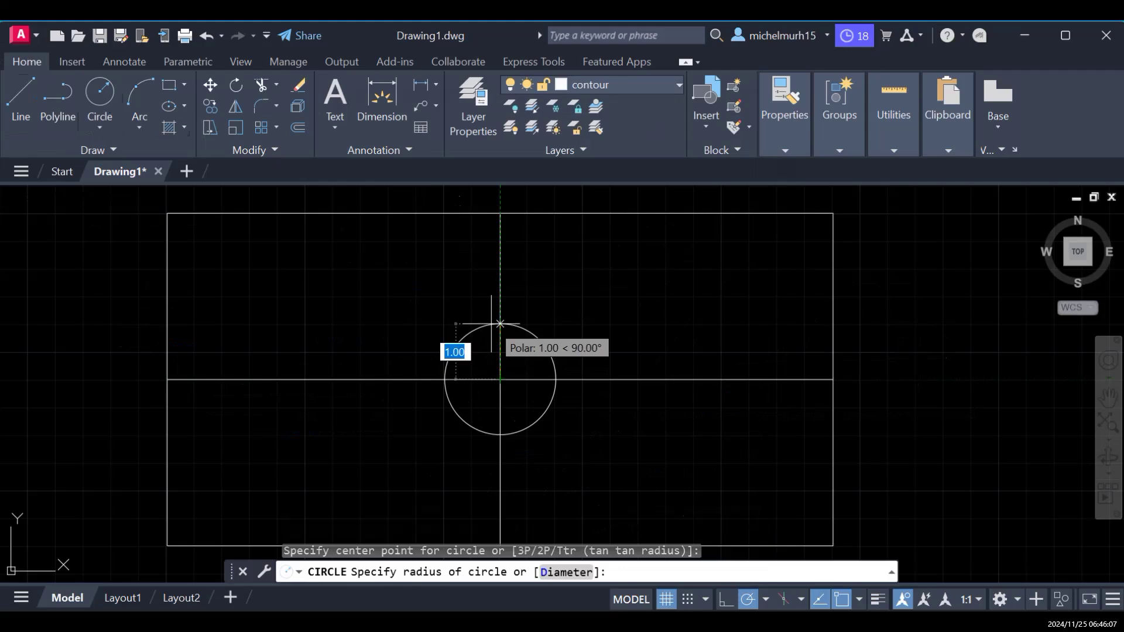
type("1")
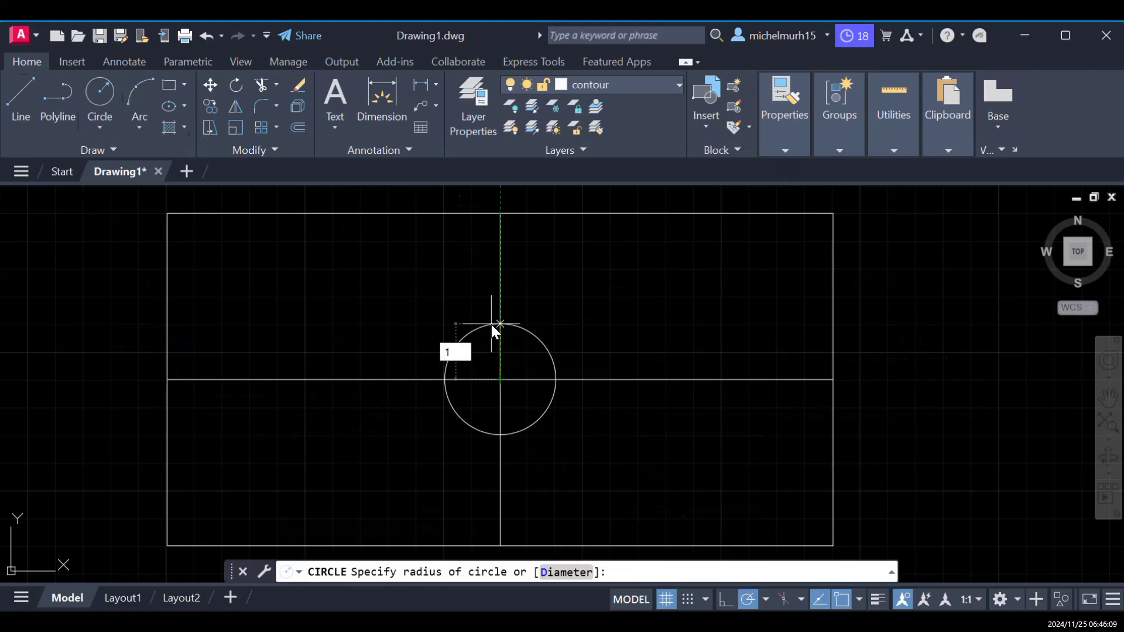
key("Return")
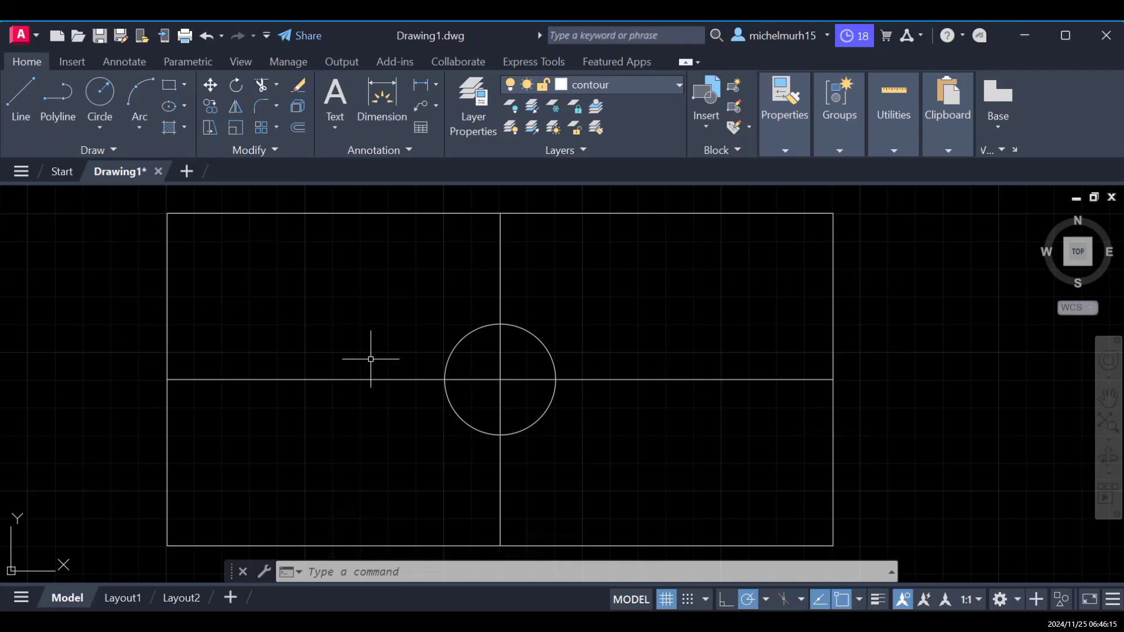
Step: Draw a small concentric circle of radius 0.1 m at the crossing of the midlines
left_click(96, 86)
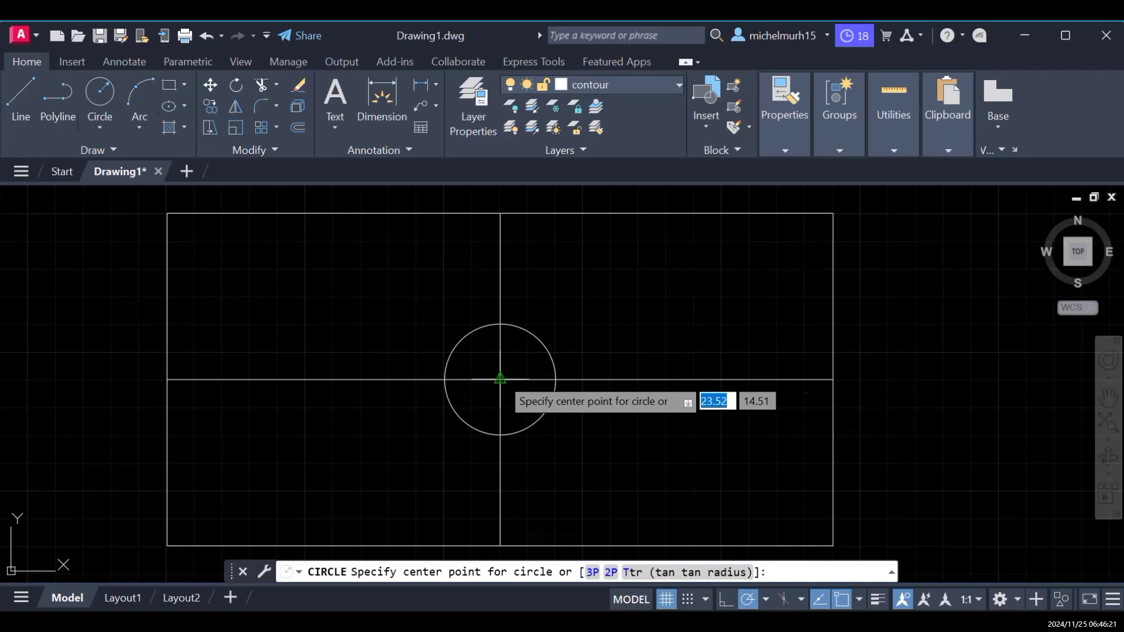
left_click(500, 379)
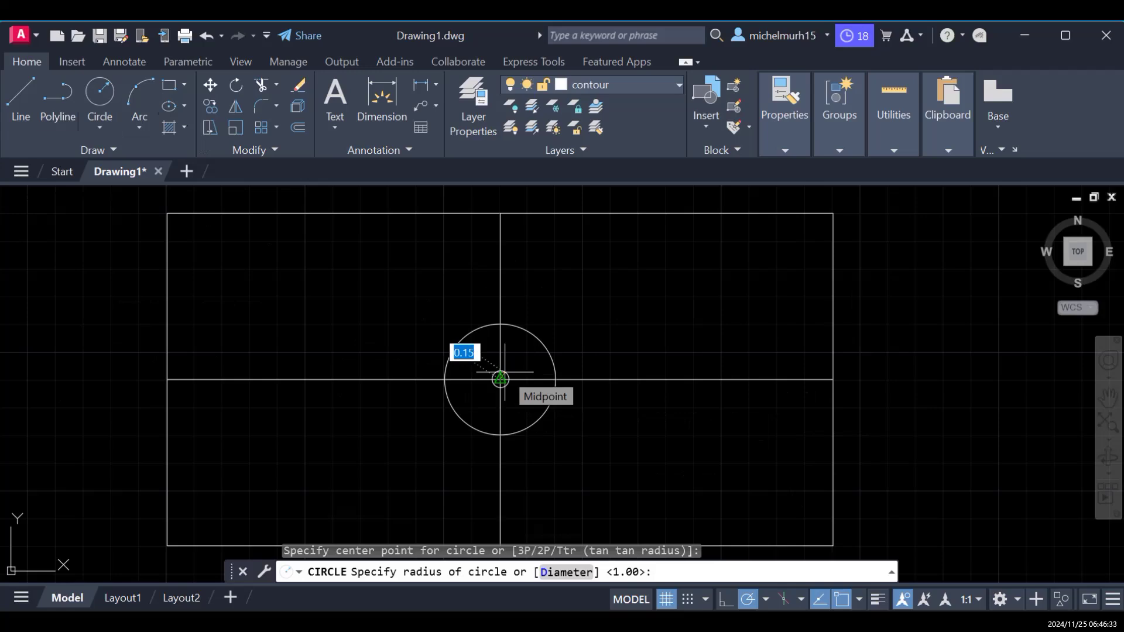
key("BackSpace")
type("0.1")
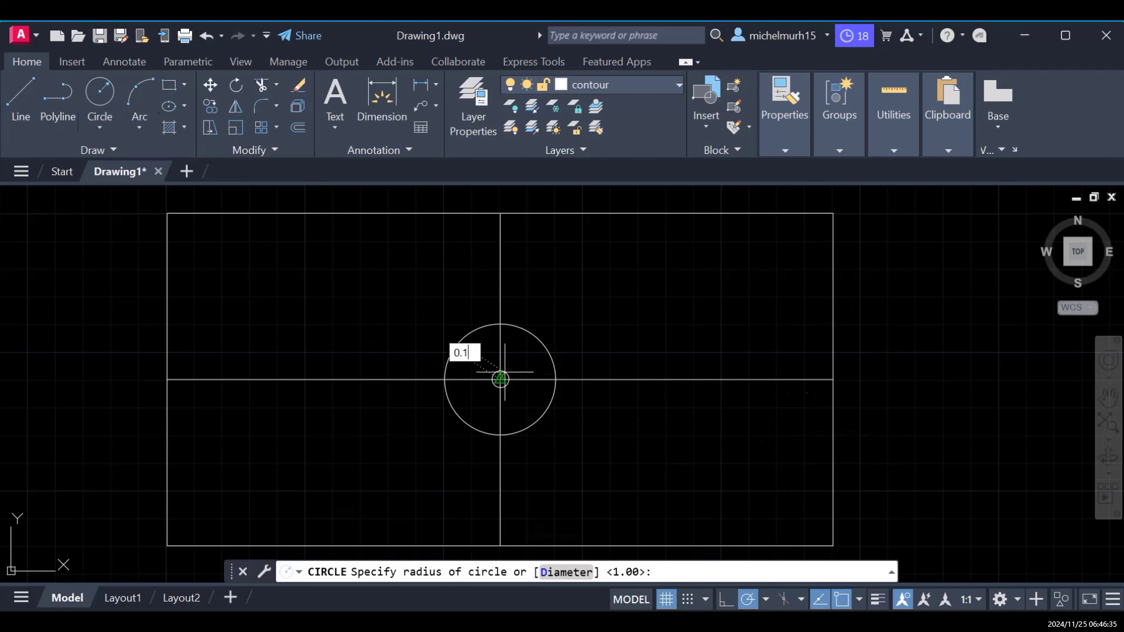
key("Return")
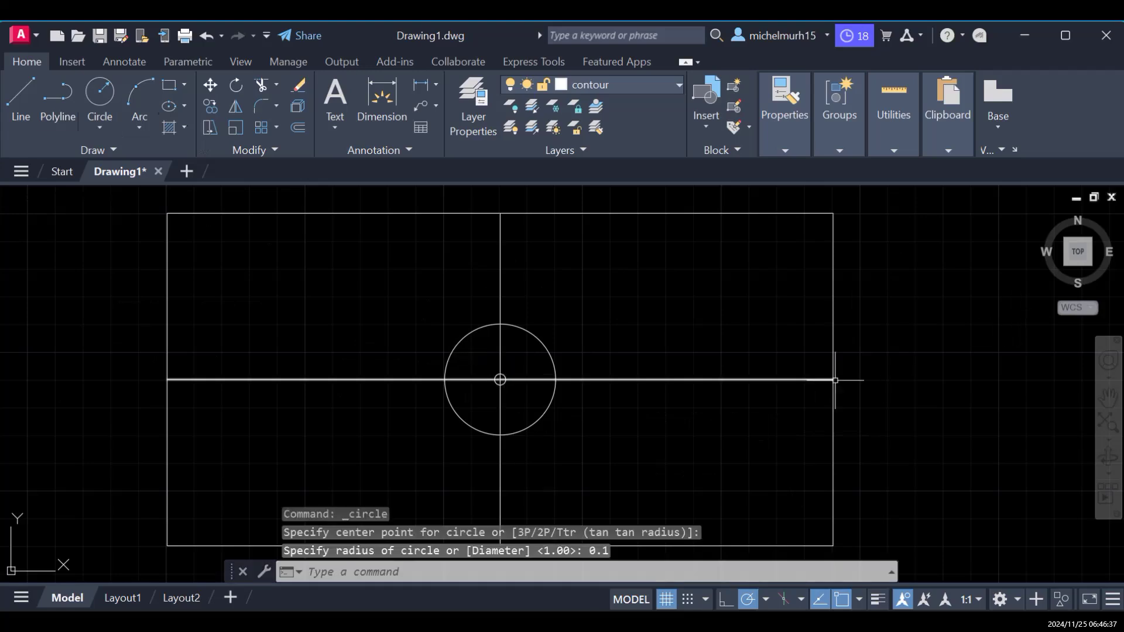
key("Escape")
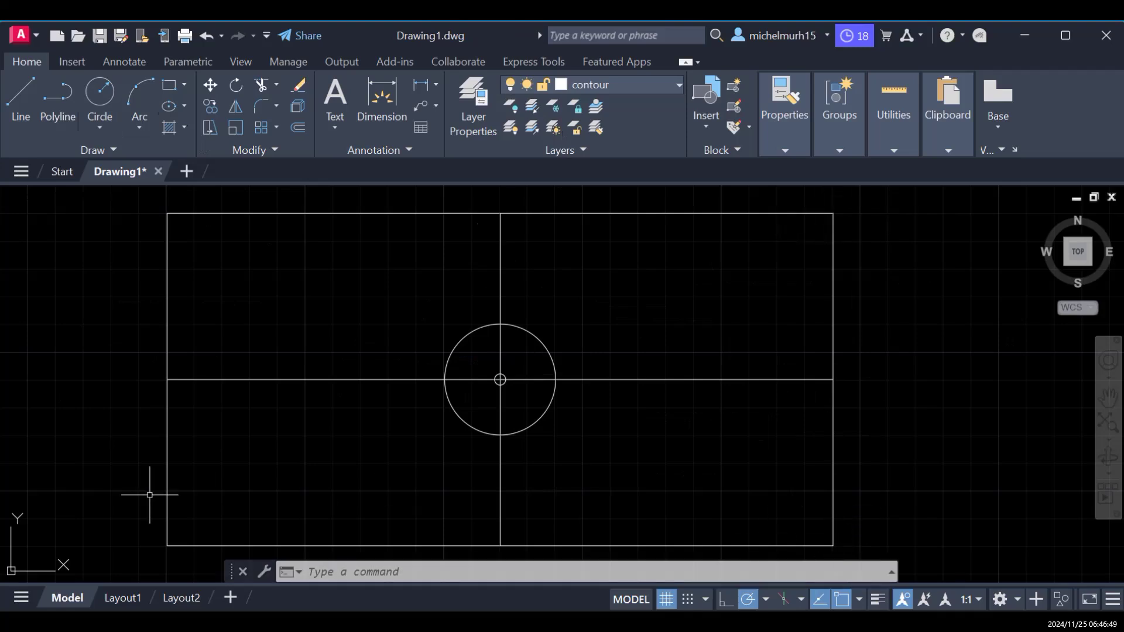
left_click(102, 89)
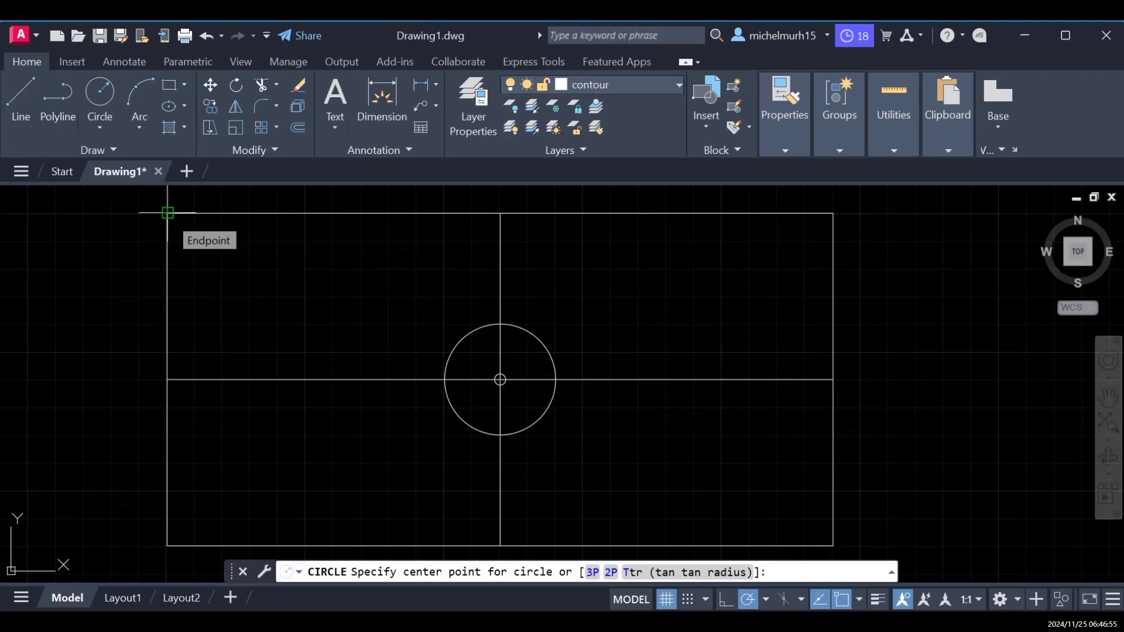
left_click(167, 212)
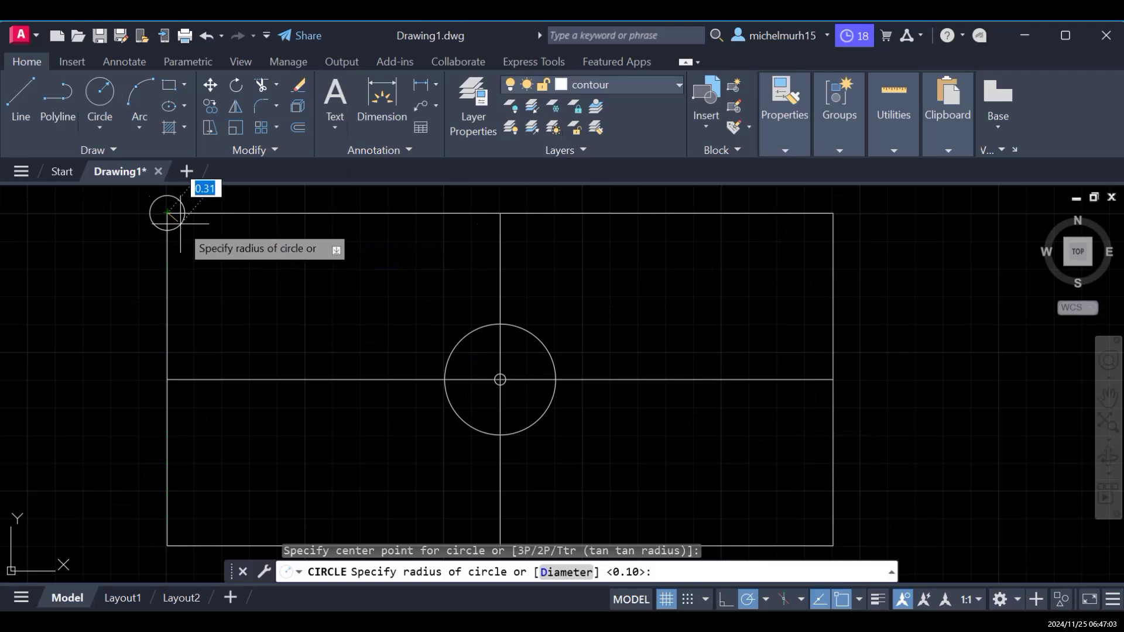
type("0.1")
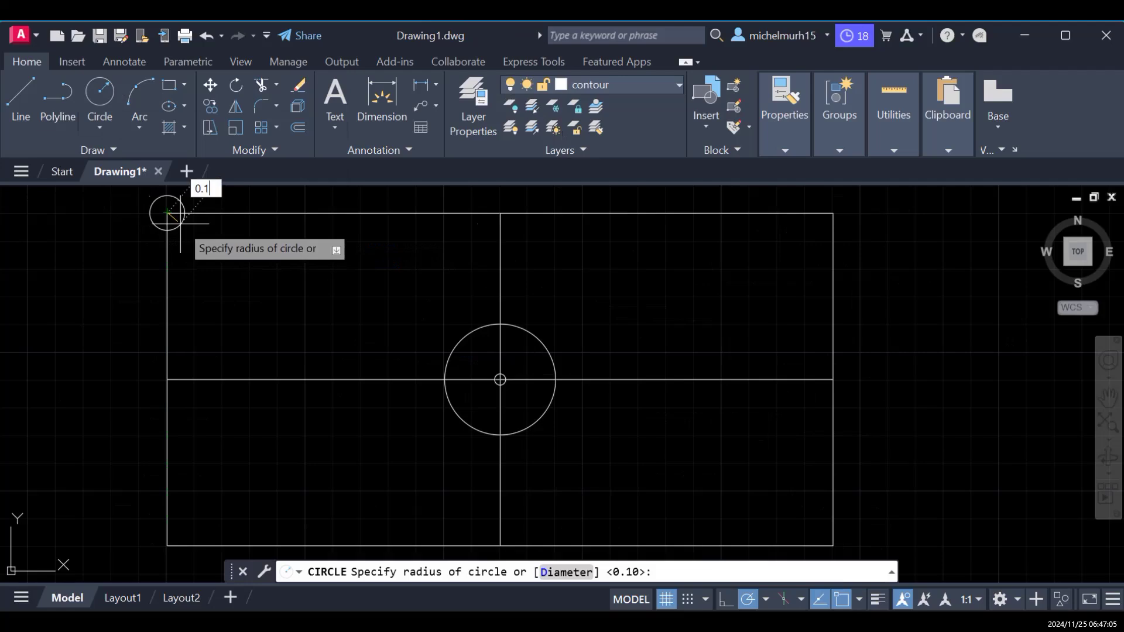
key("Return")
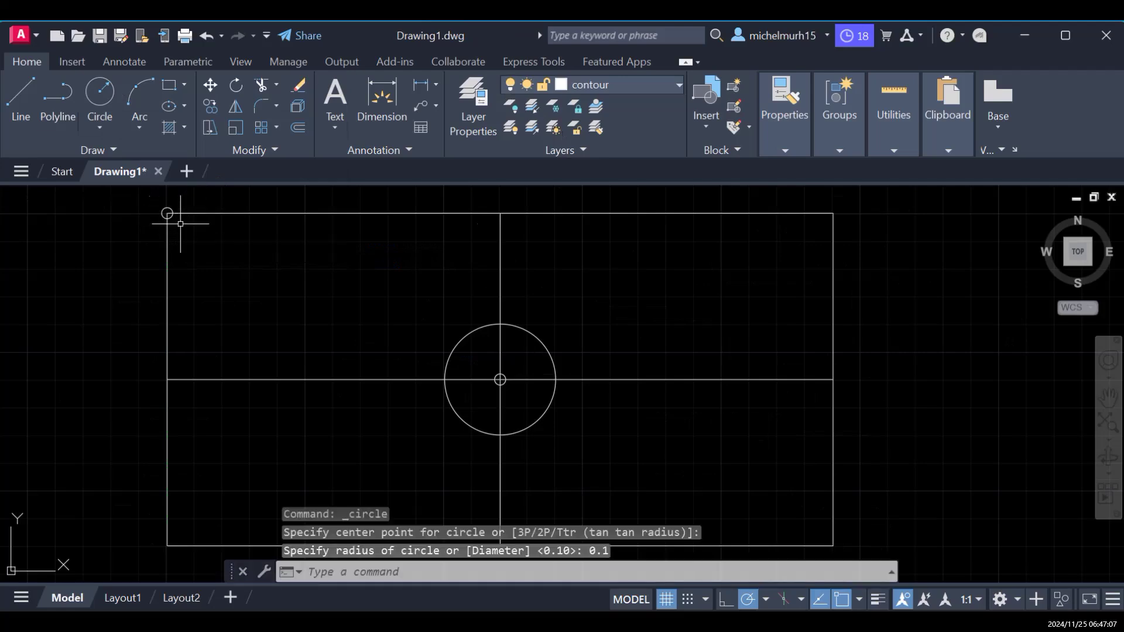
key("Escape")
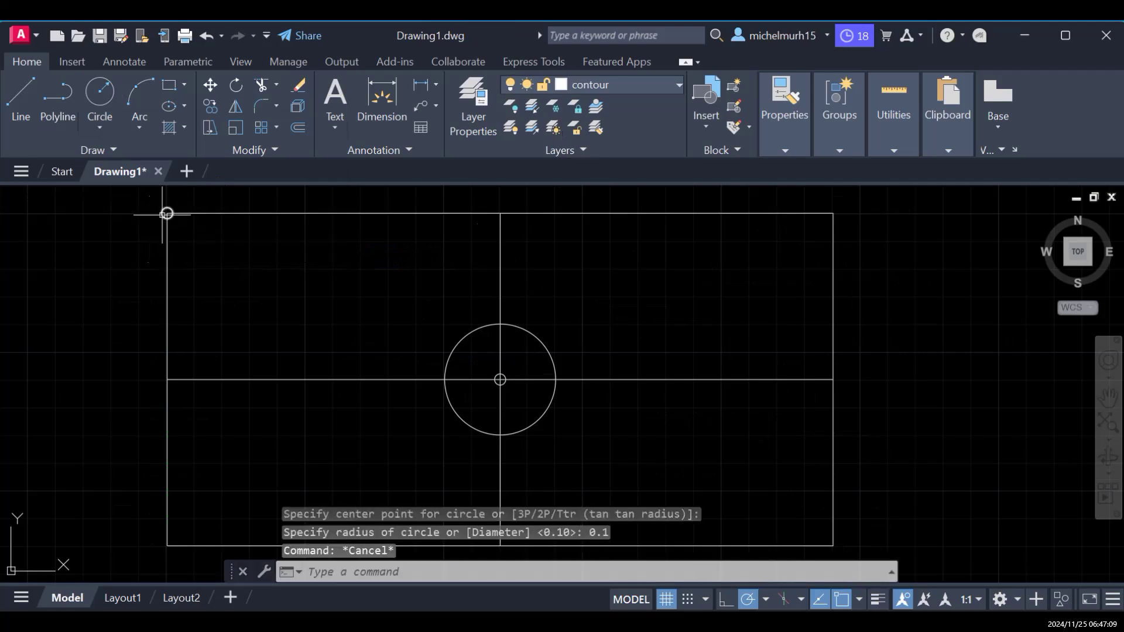
left_click(167, 214)
key("Delete")
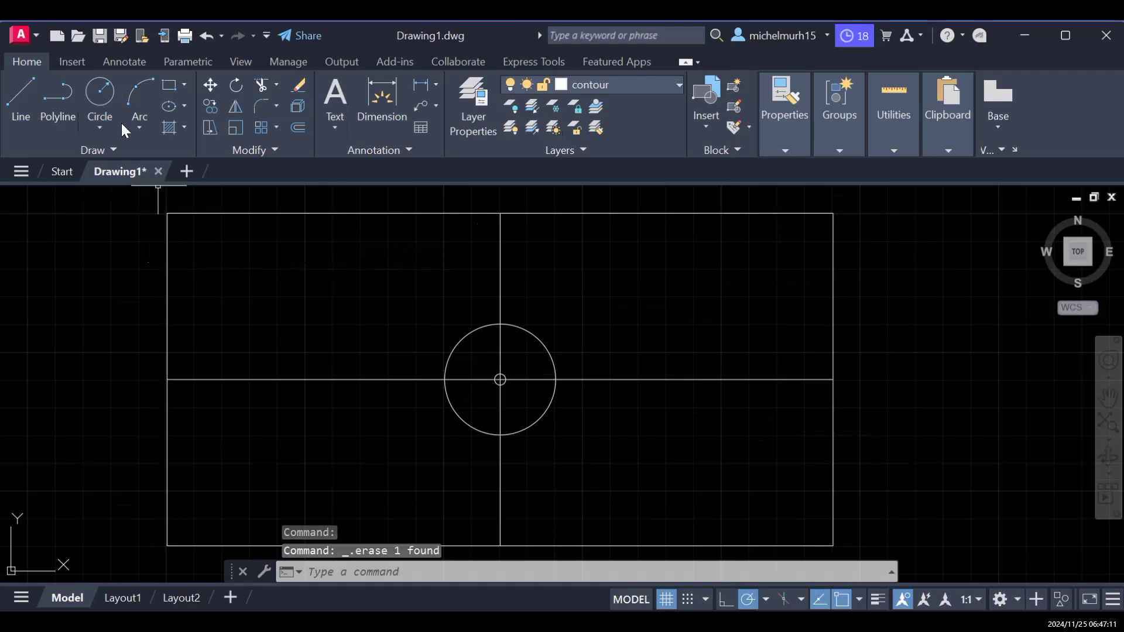
Step: Draw a circle of radius 0.3 m centred on the rectangle's upper-left corner
left_click(108, 103)
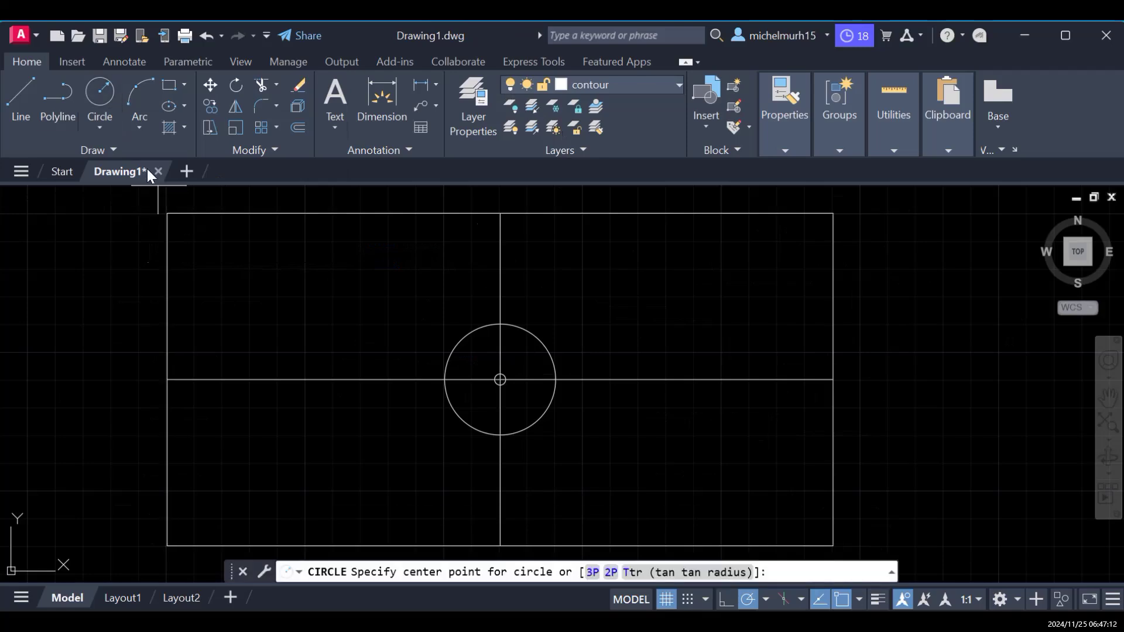
left_click(168, 214)
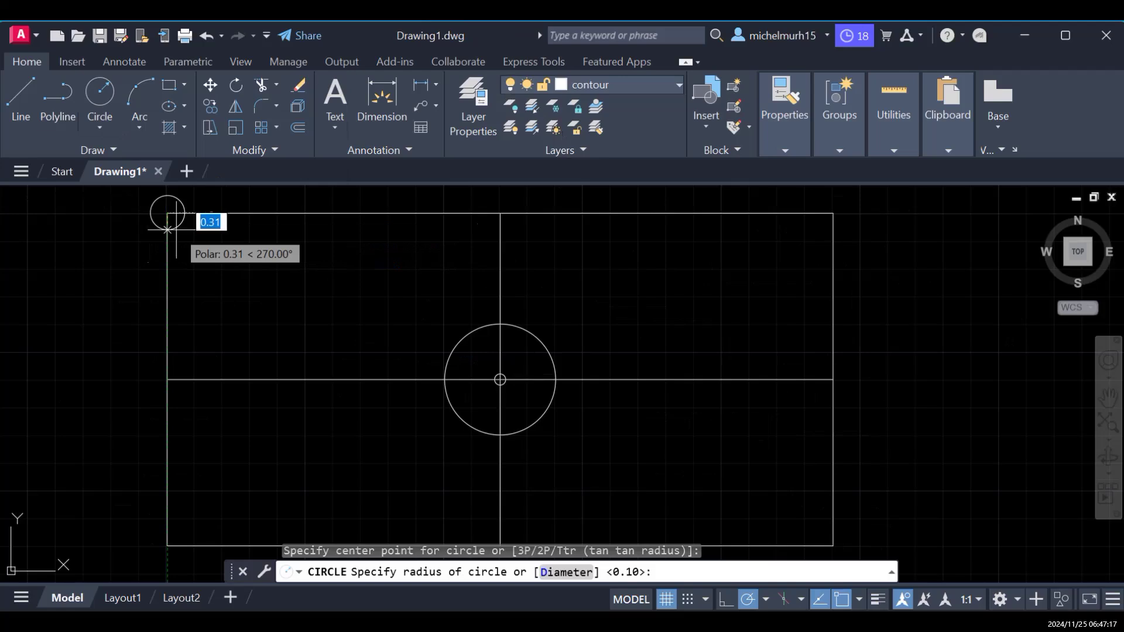
type("0.")
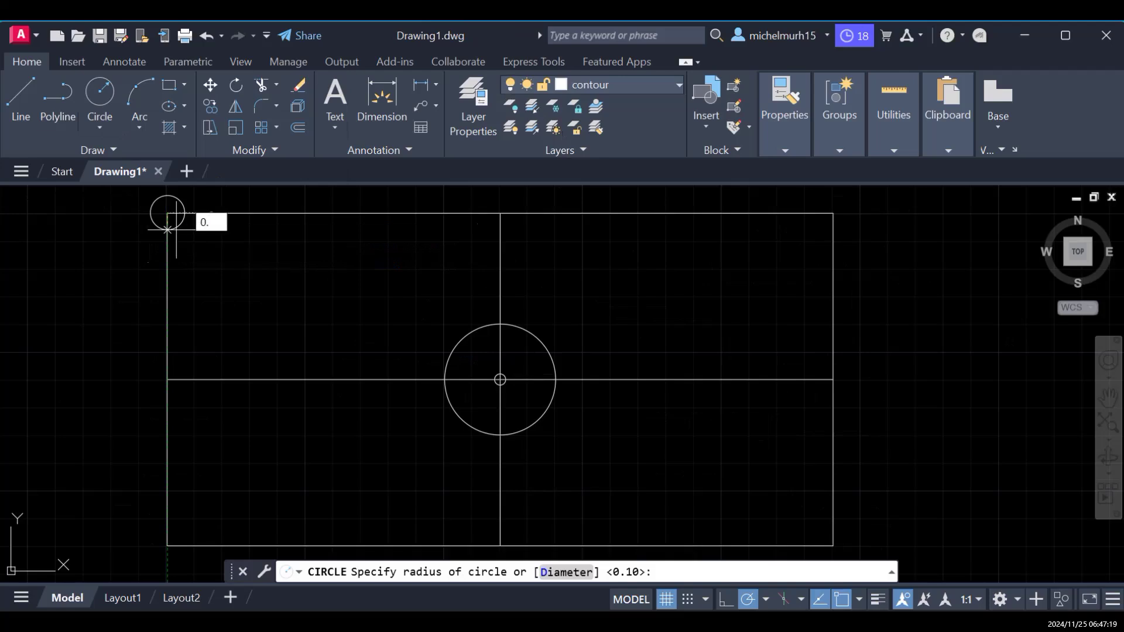
type("3")
key("Return")
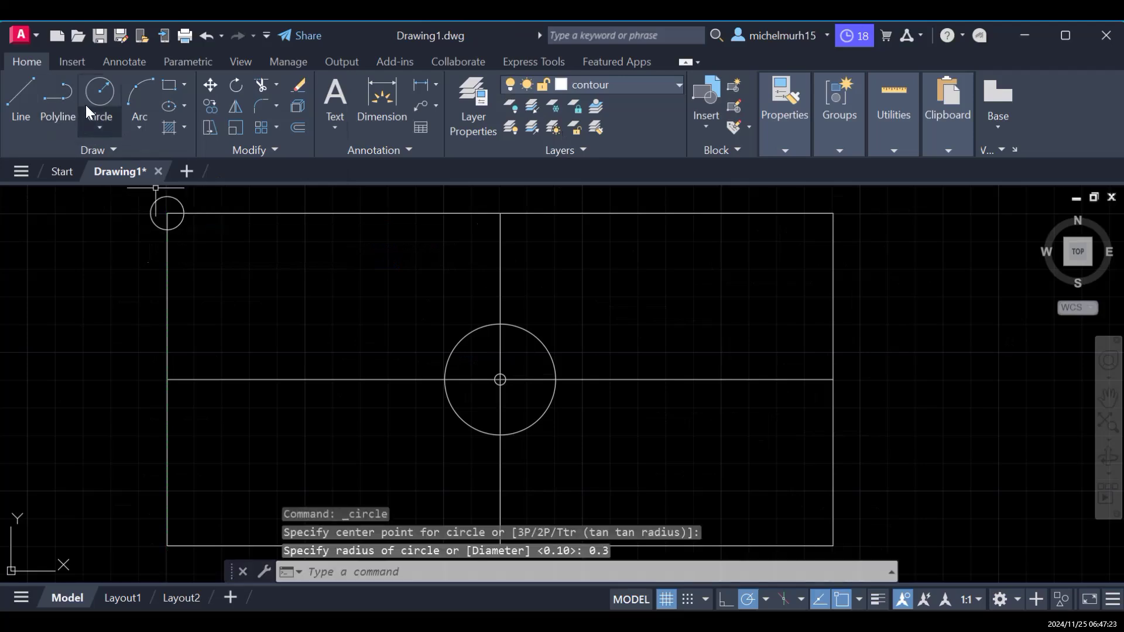
Step: Draw a circle of radius 0.3 m centred on the rectangle's upper-right corner
left_click(99, 94)
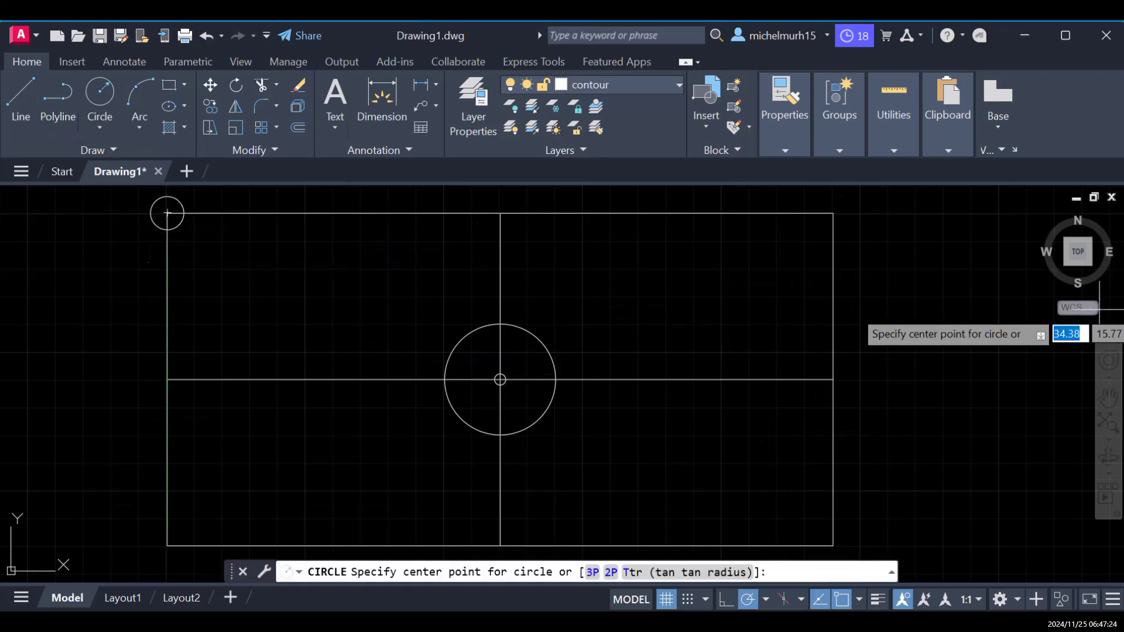
left_click(833, 214)
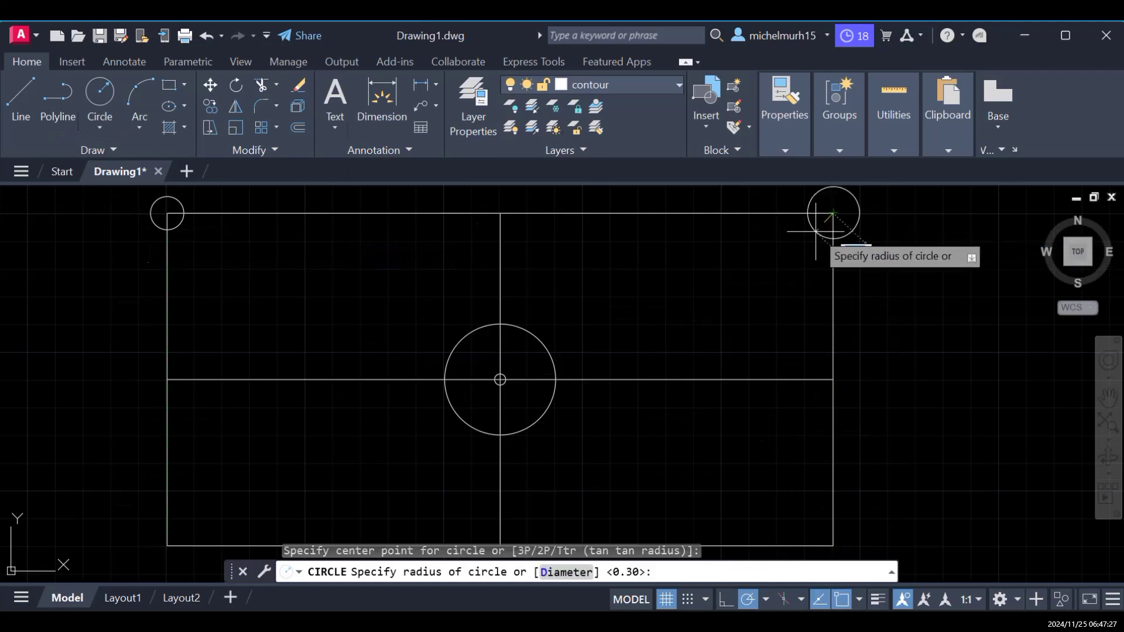
type("0.3")
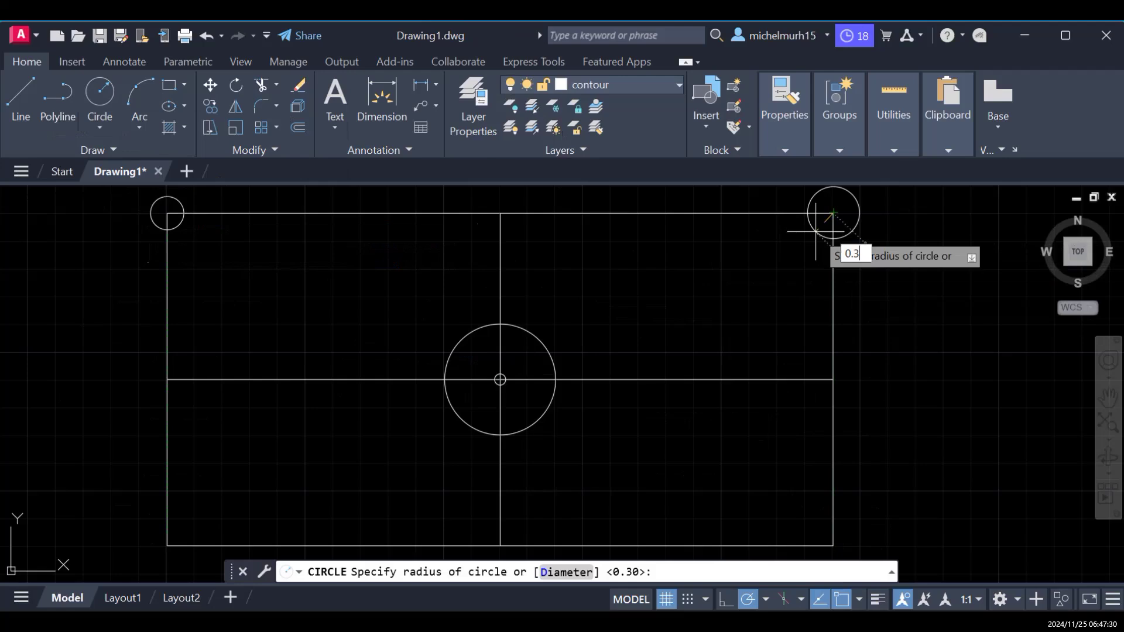
key("Return")
Step: Draw a circle of radius 0.3 m centred on the rectangle's lower-right corner
left_click(100, 92)
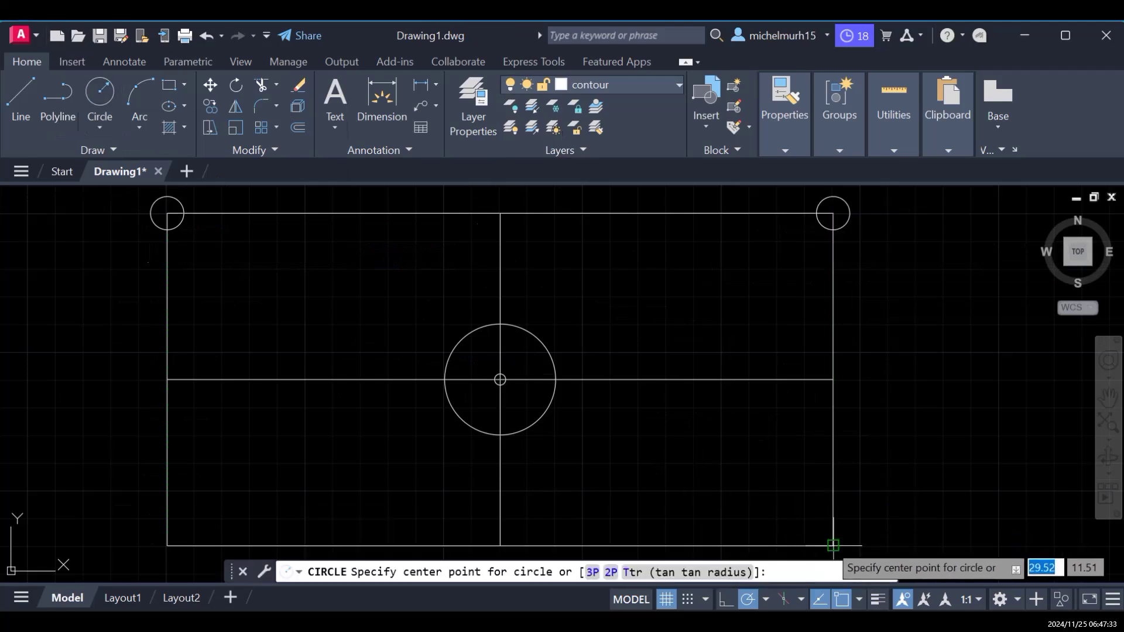
left_click(832, 545)
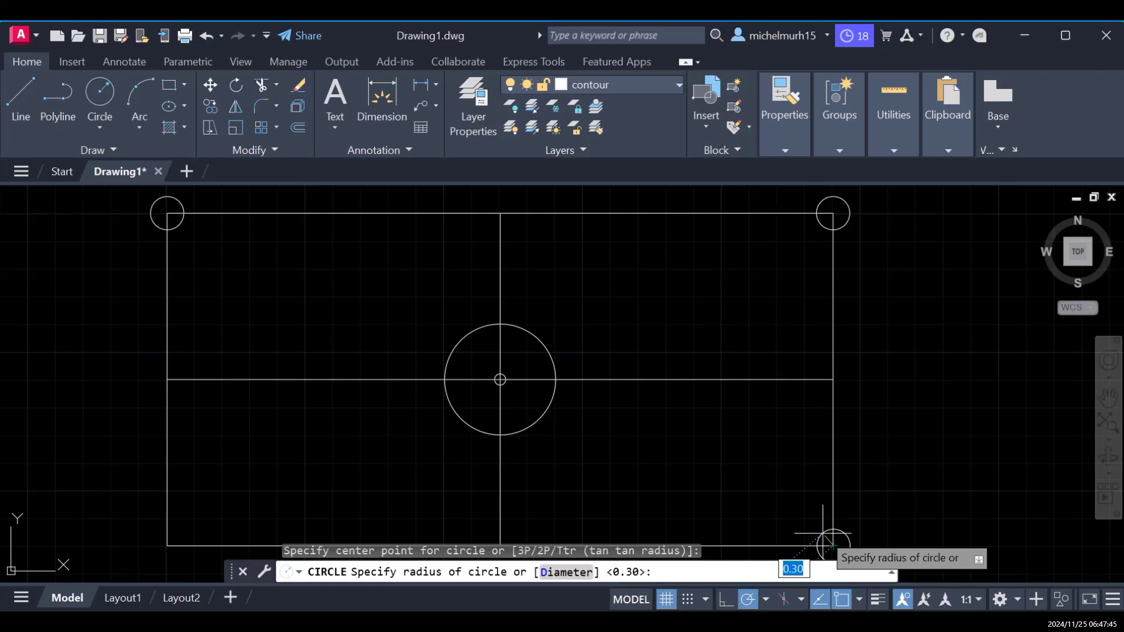
key("Return")
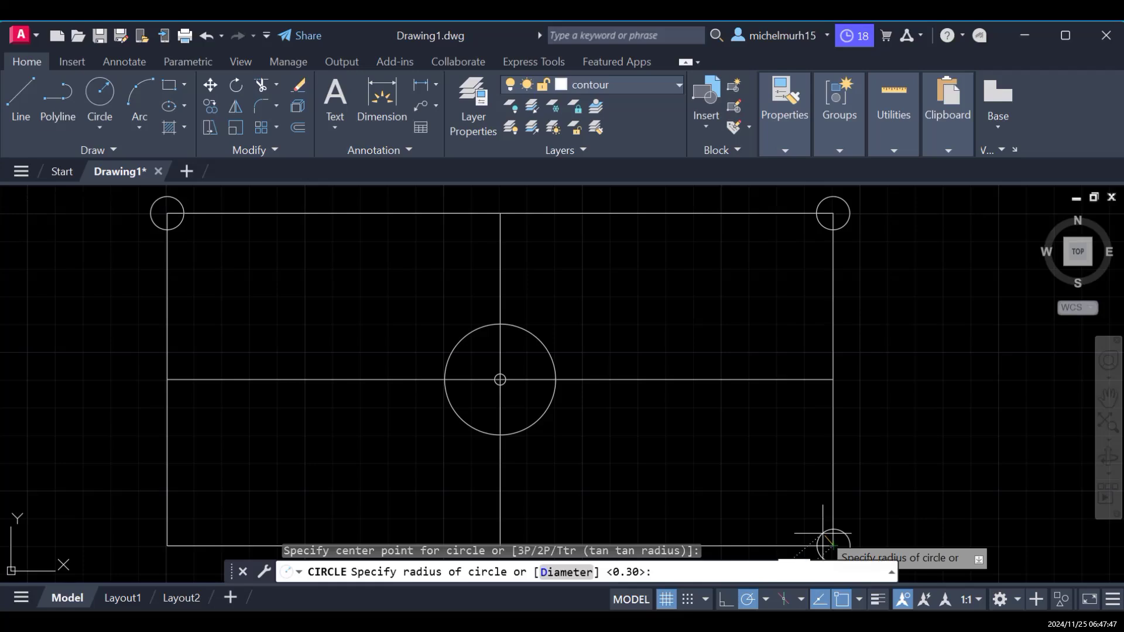
type("0.3")
key("Return")
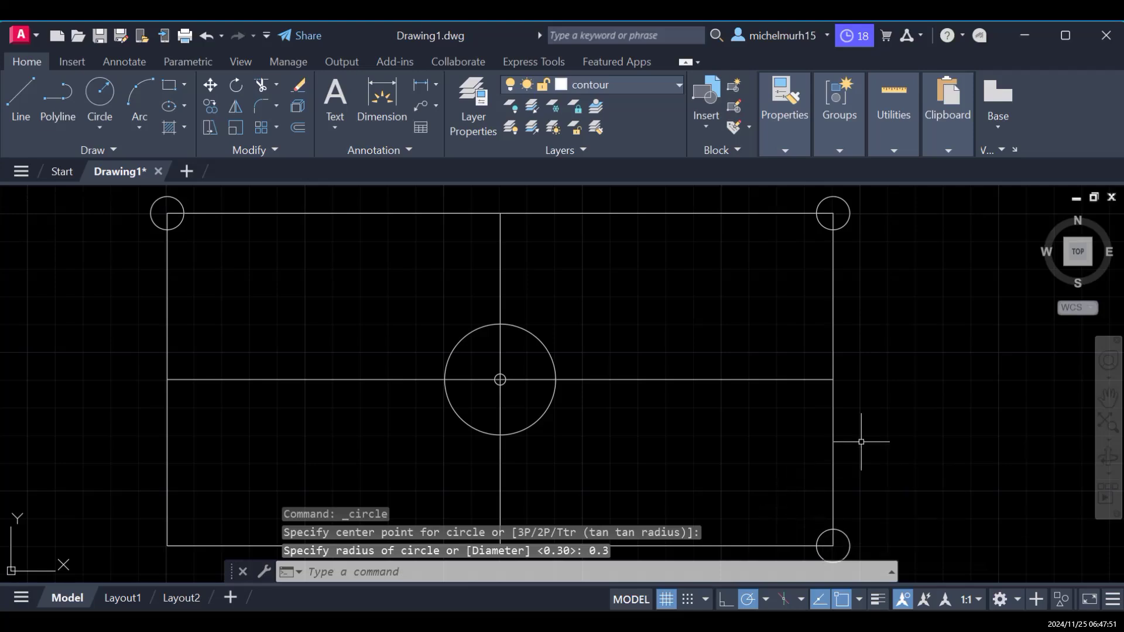
Step: Draw a circle of radius 0.3 m centred on the rectangle's lower-left corner
left_click(1107, 399)
left_click_drag(446, 487, 532, 464)
left_click(100, 92)
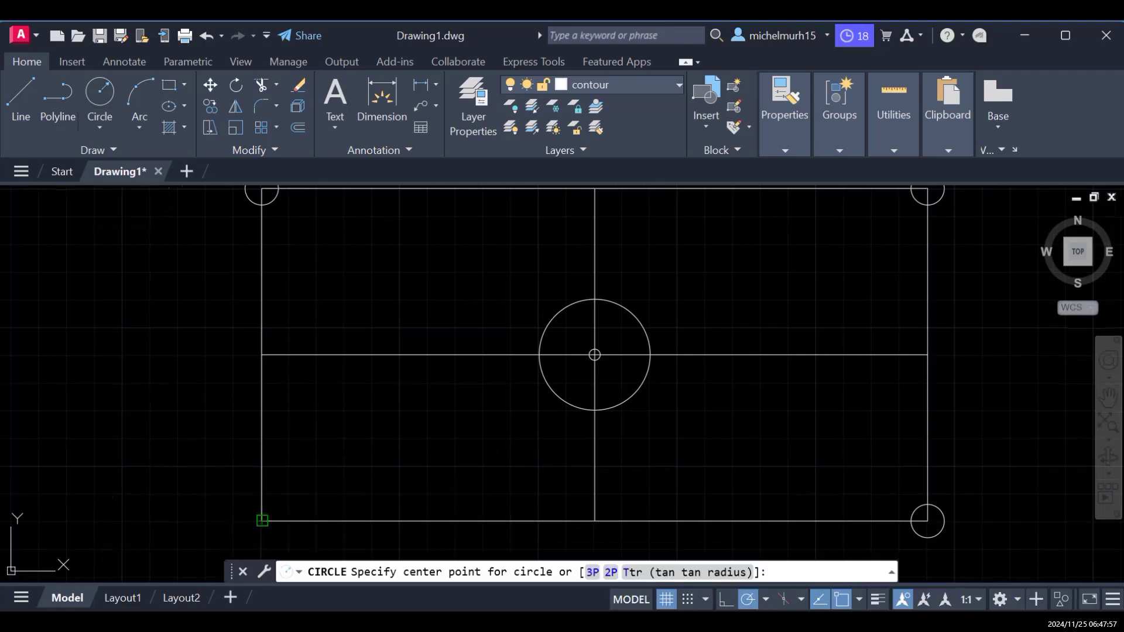
left_click(260, 519)
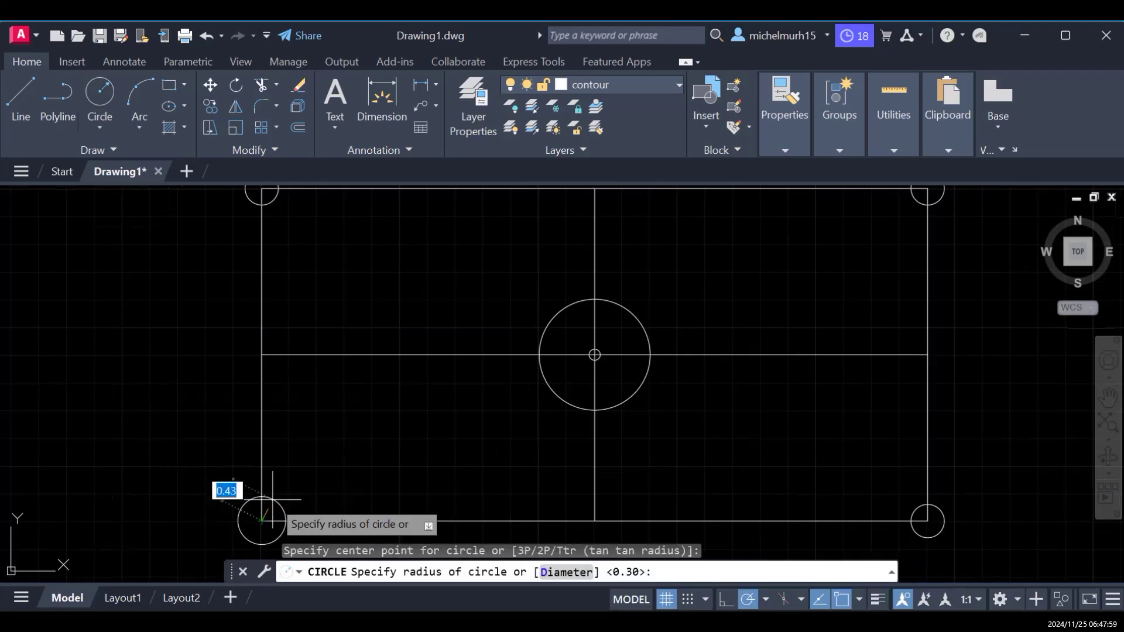
type("0.3")
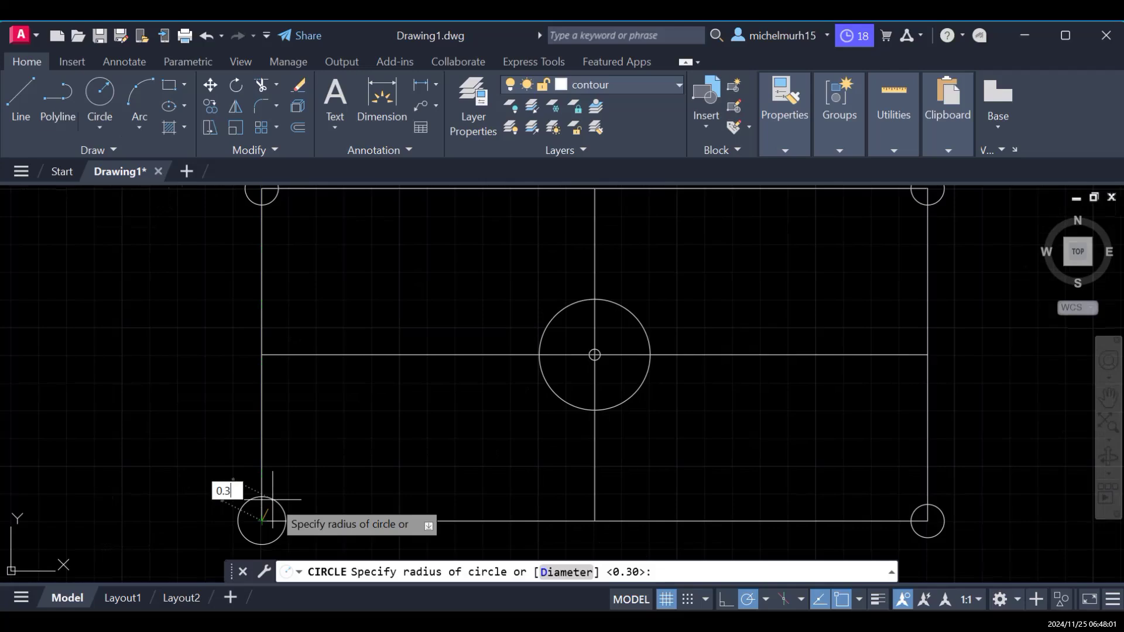
key("Return")
Step: Trim away the parts of the four corner circles that lie outside the rectangle, keeping only the inner quarter arcs
scroll(784, 346, "down", 2)
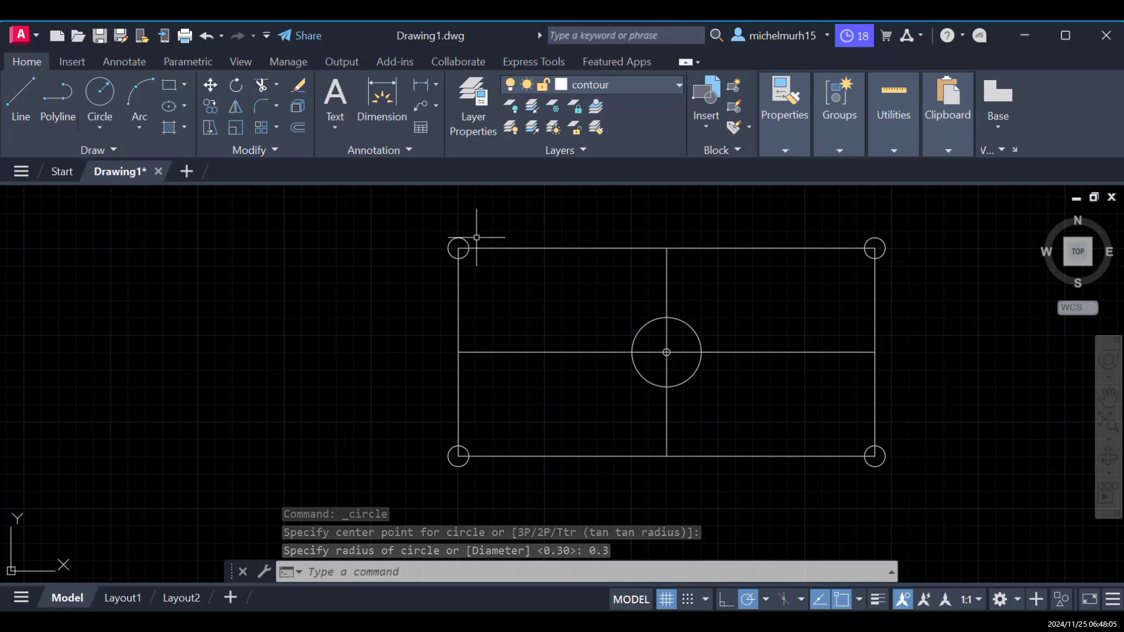
key("Escape")
type("trim")
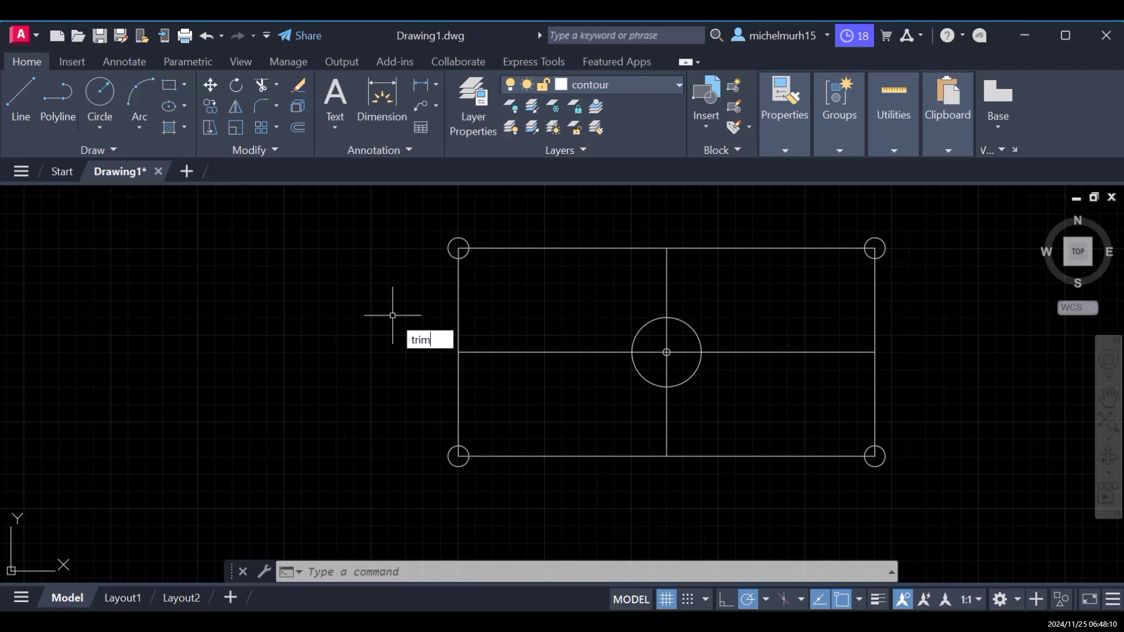
key("Return")
key("Return")
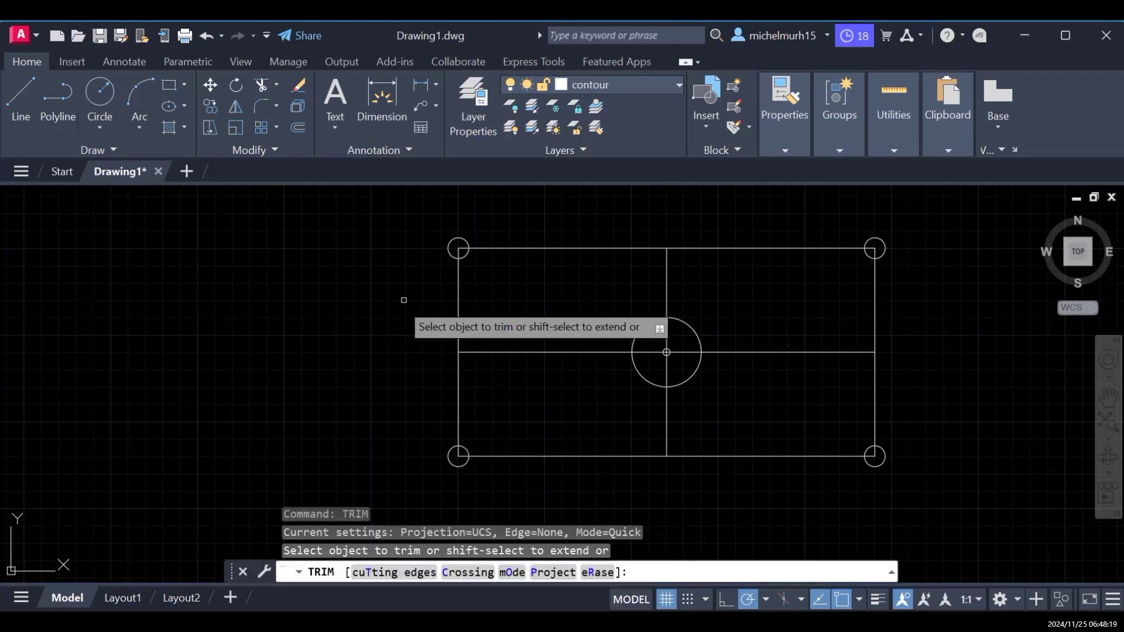
left_click(448, 253)
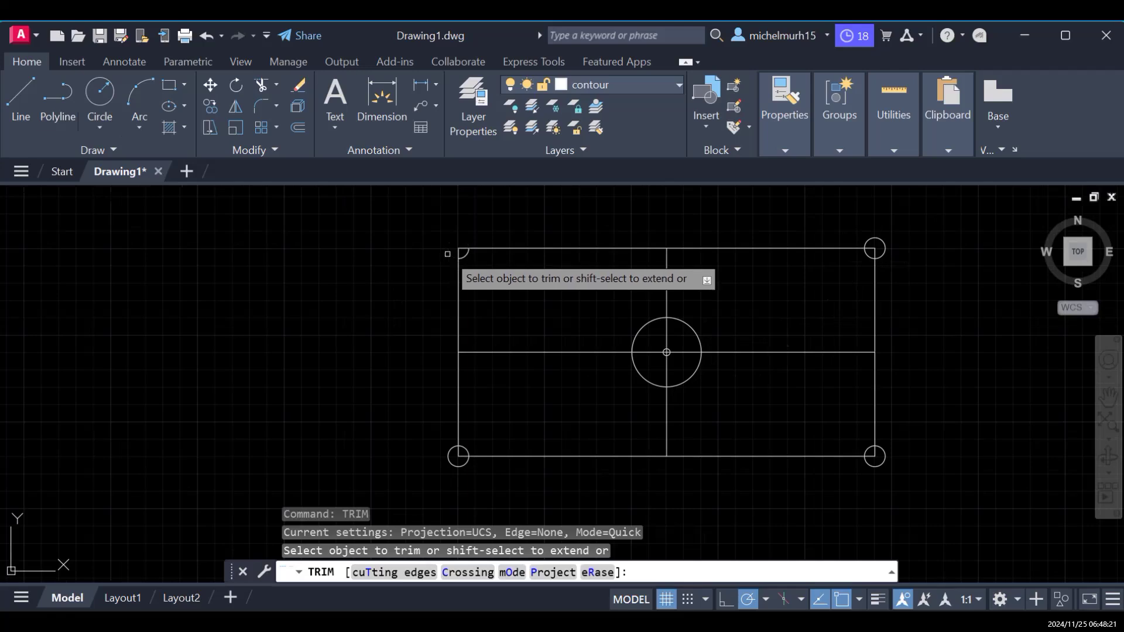
left_click(884, 242)
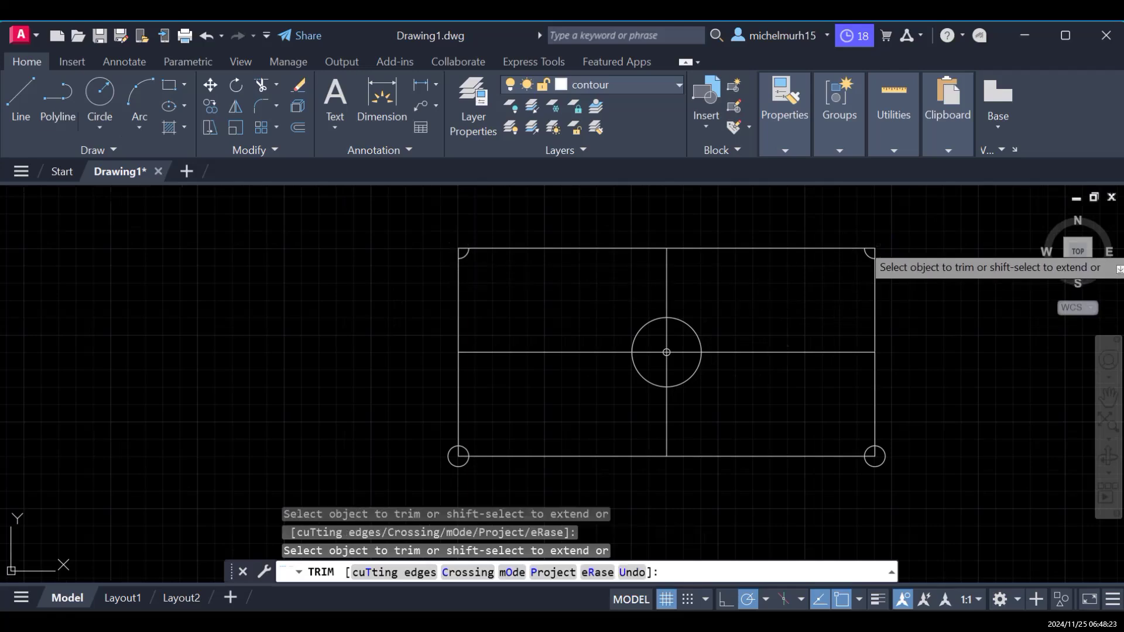
left_click(885, 458)
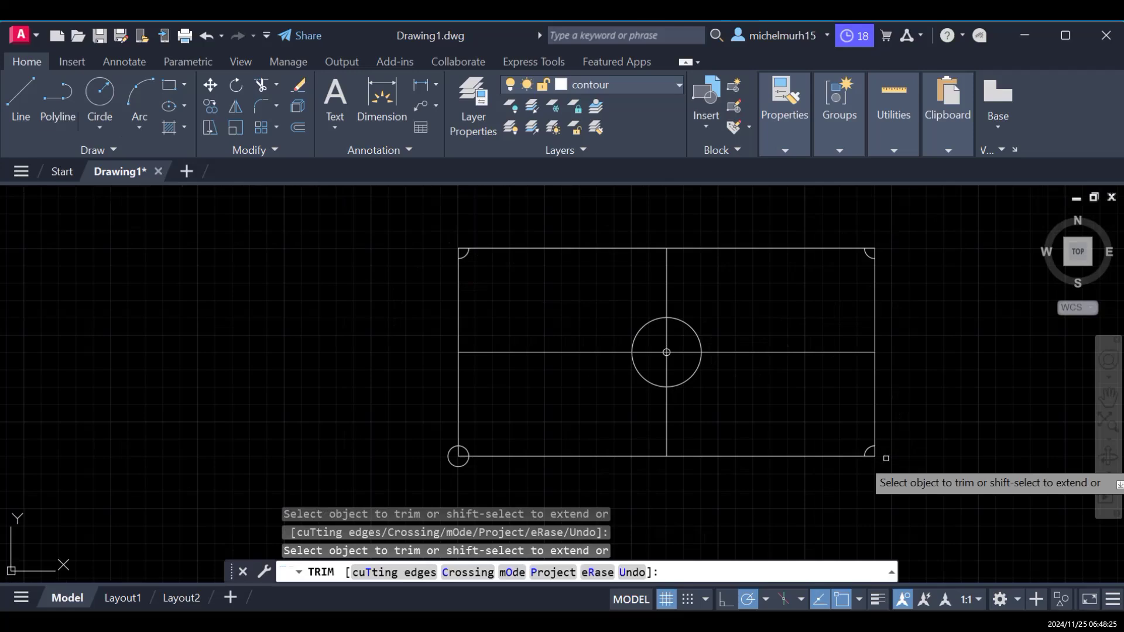
left_click(457, 465)
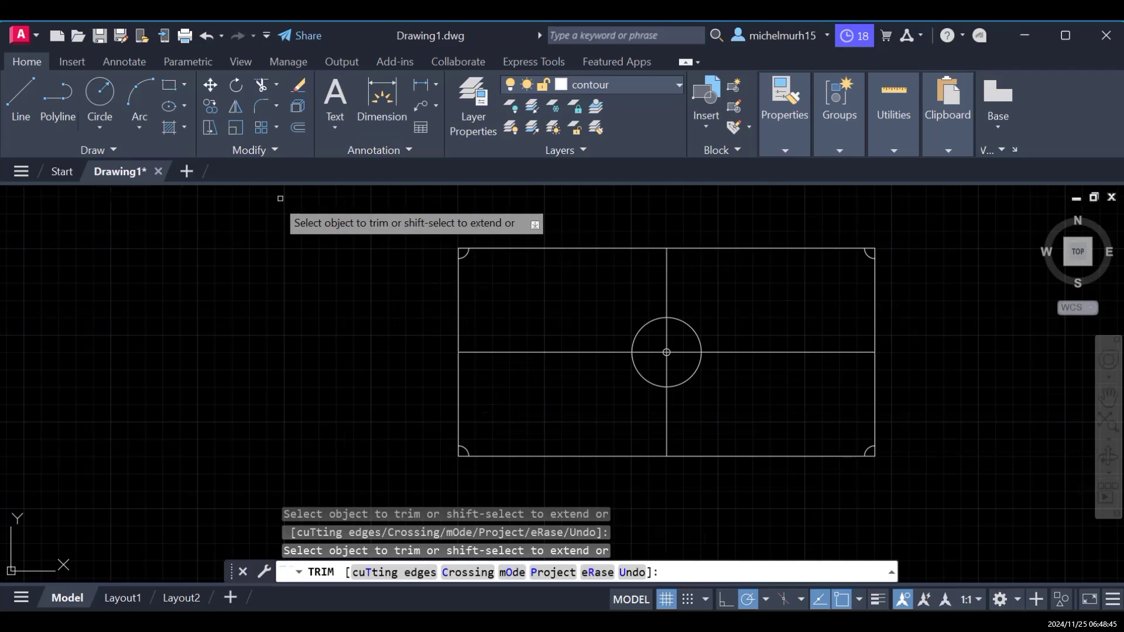
Step: Draw a 1.5 m horizontal line inward from the rectangle's left side, starting 1.2 m below its upper-left corner
left_click(27, 104)
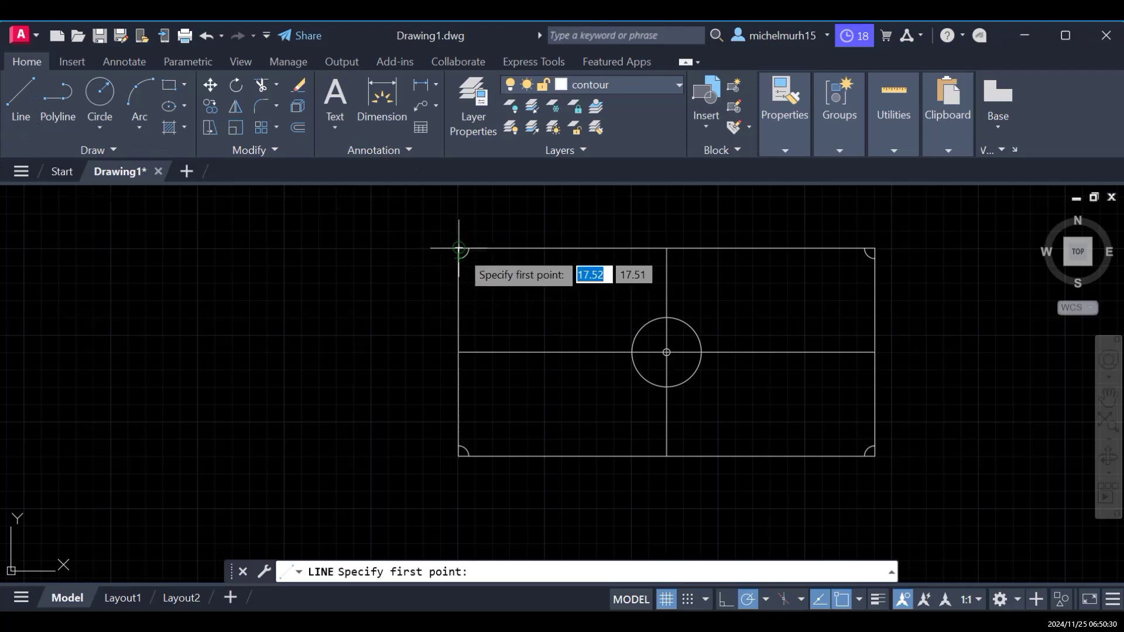
scroll(459, 248, "up", 4)
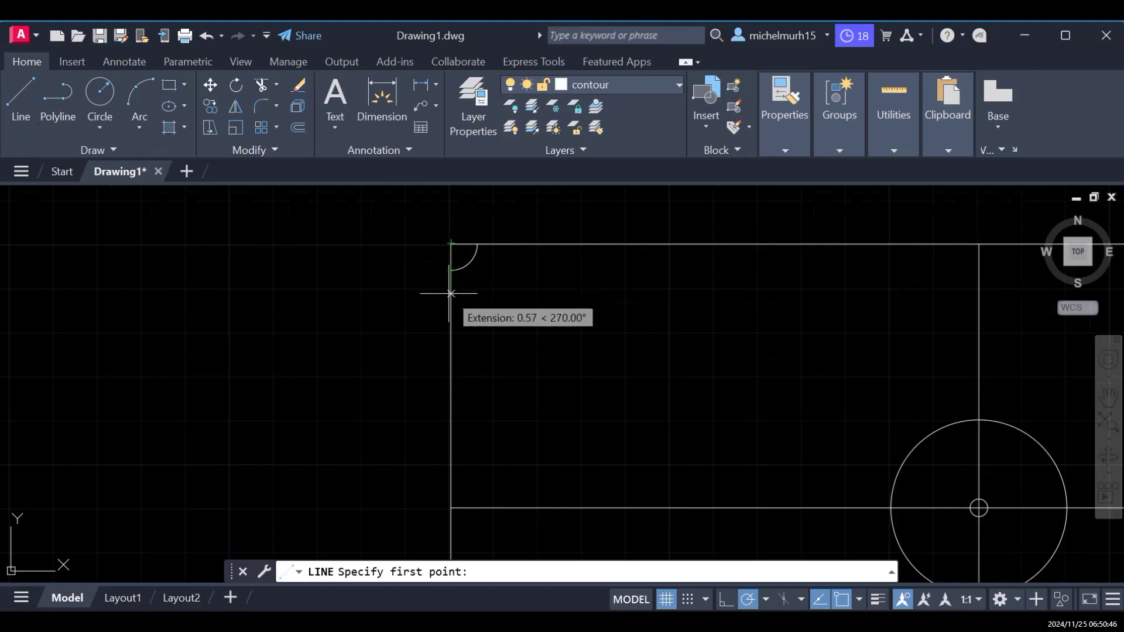
type("0.2")
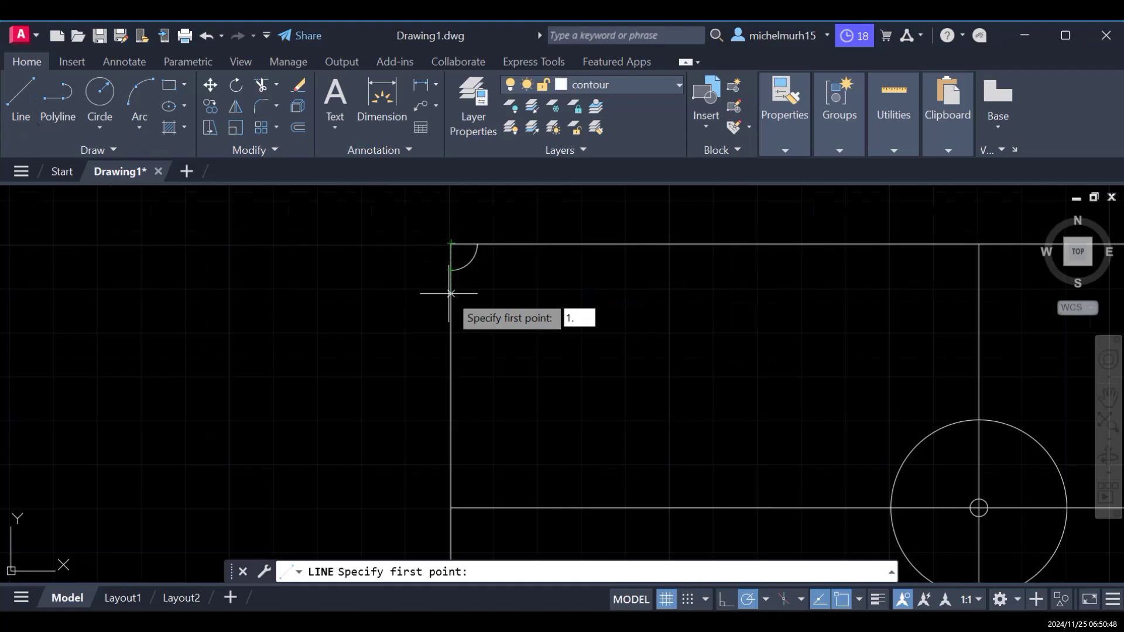
key("Return")
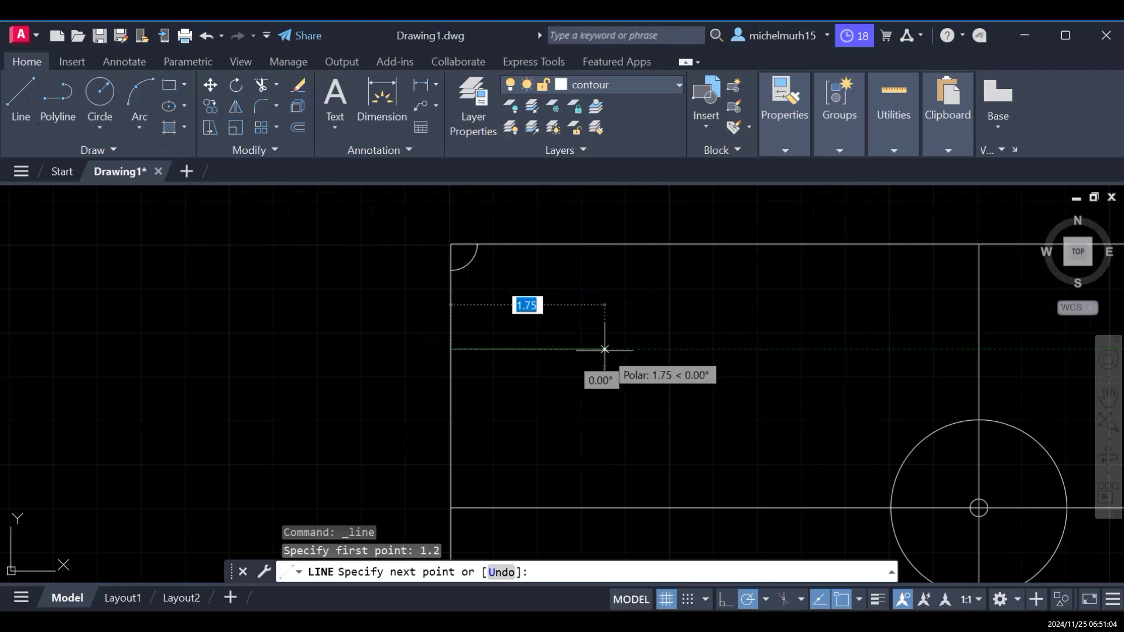
scroll(605, 349, "down", 4)
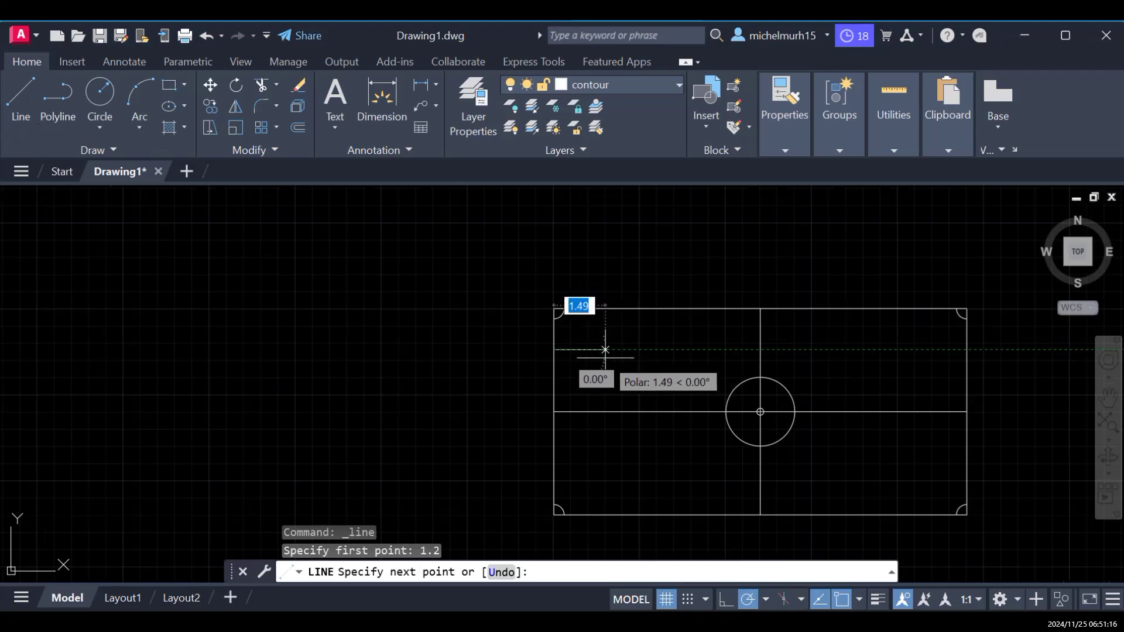
type("1.5")
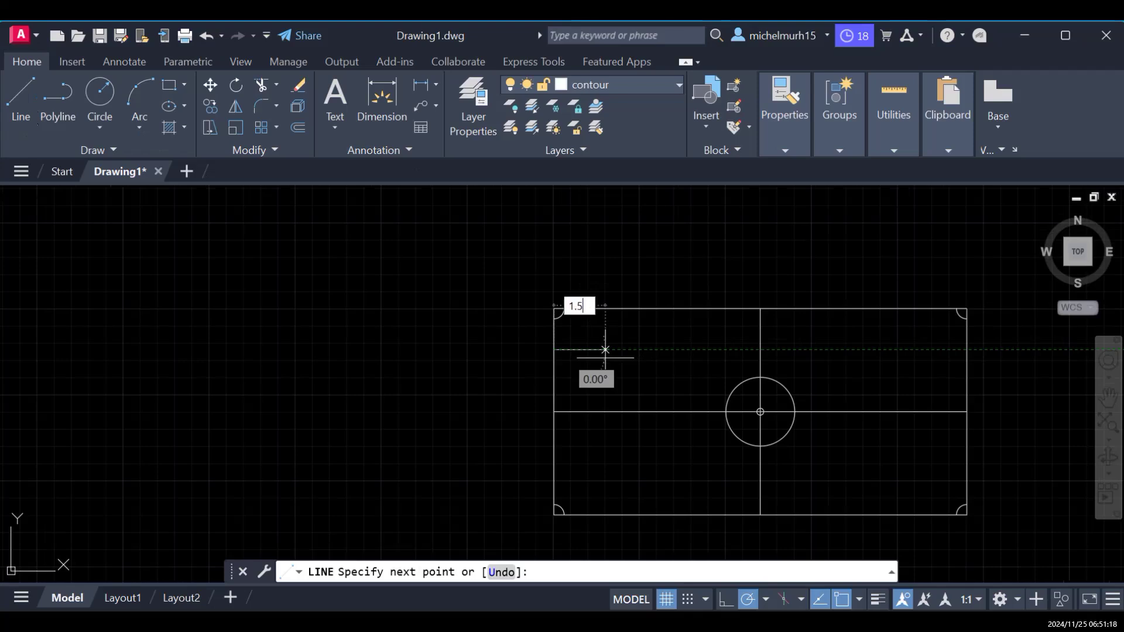
key("Return")
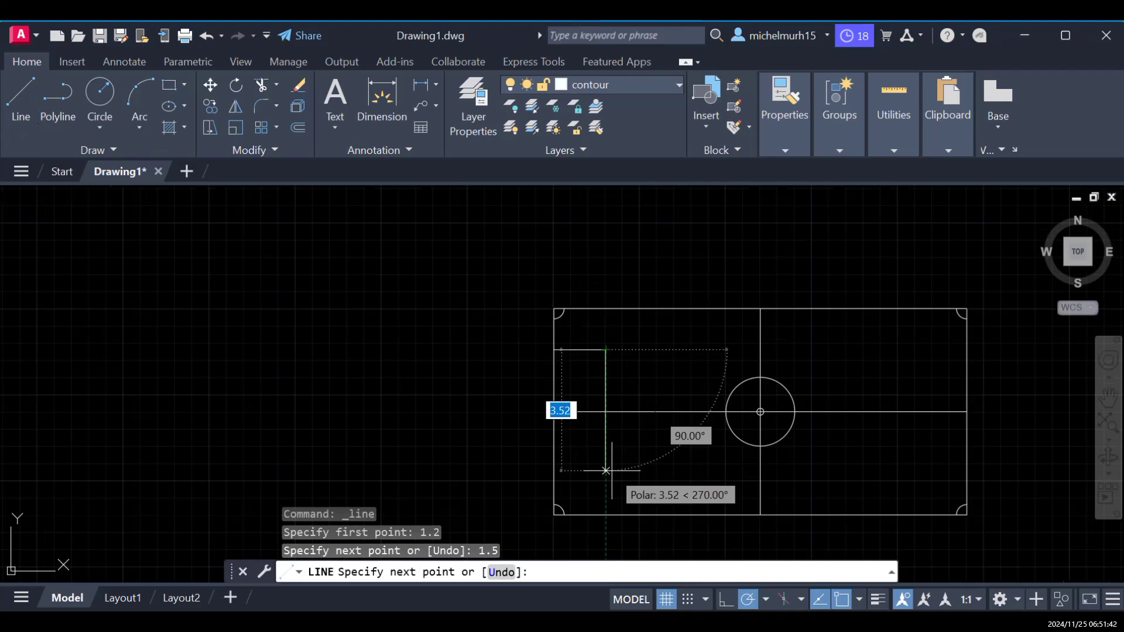
Step: Continue the line 3.6 m straight down and back to the rectangle's left side to complete the penalty area
type("3.")
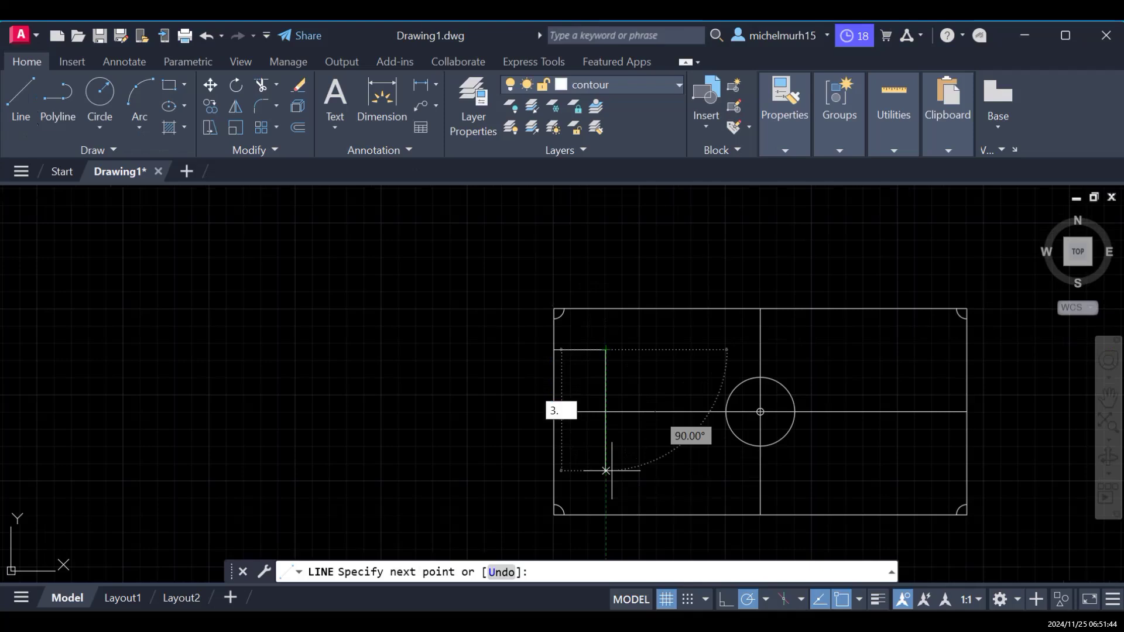
type("6")
key("Tab")
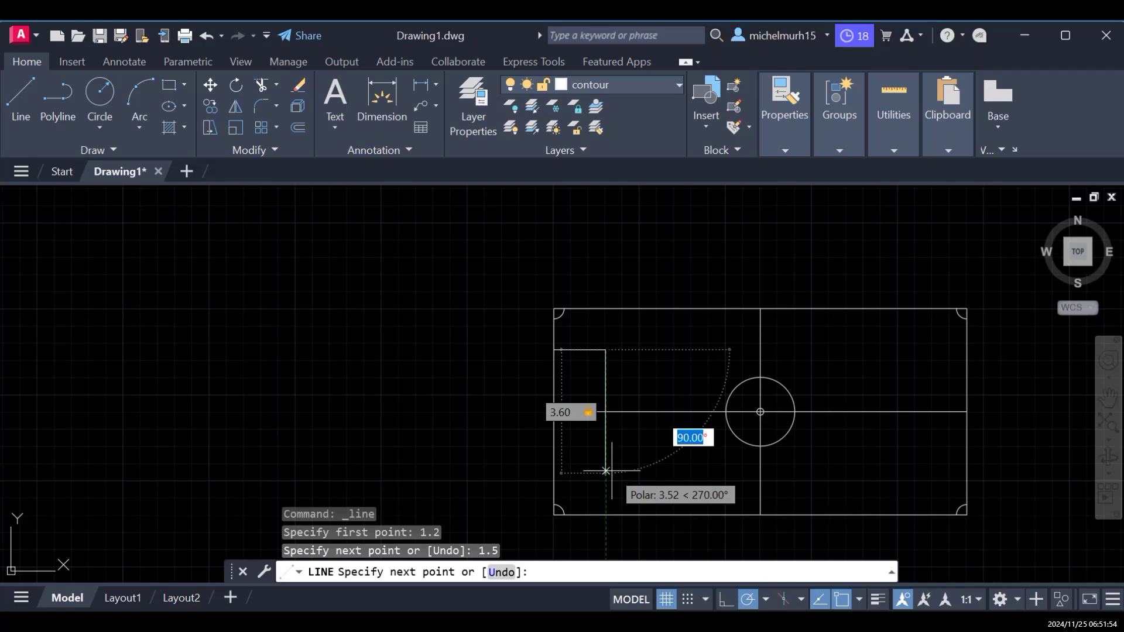
type("90")
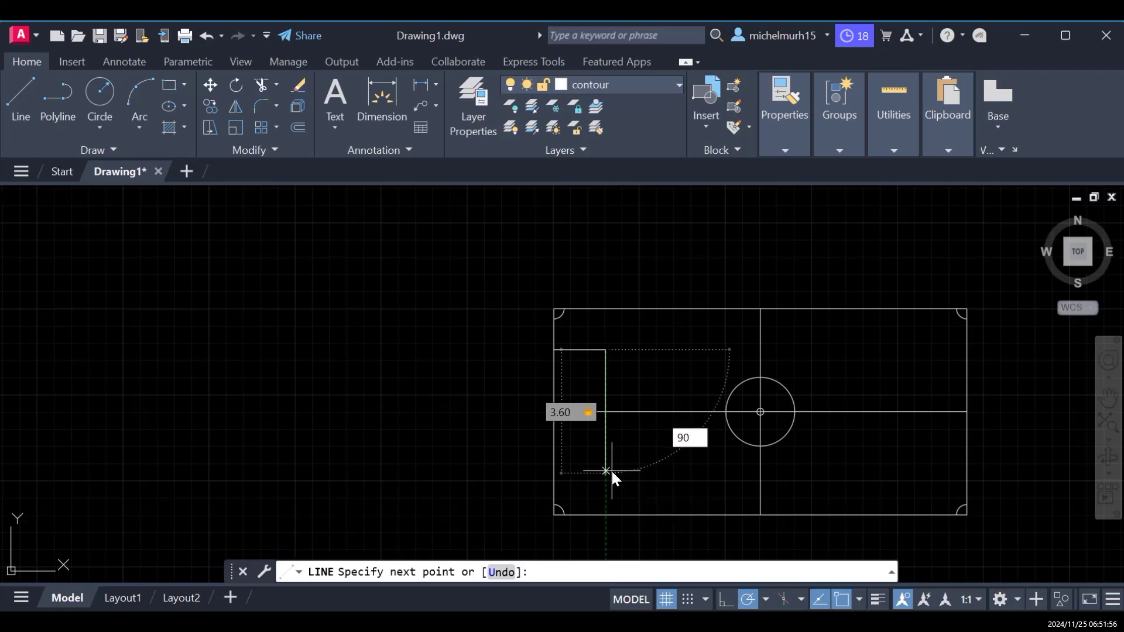
key("Return")
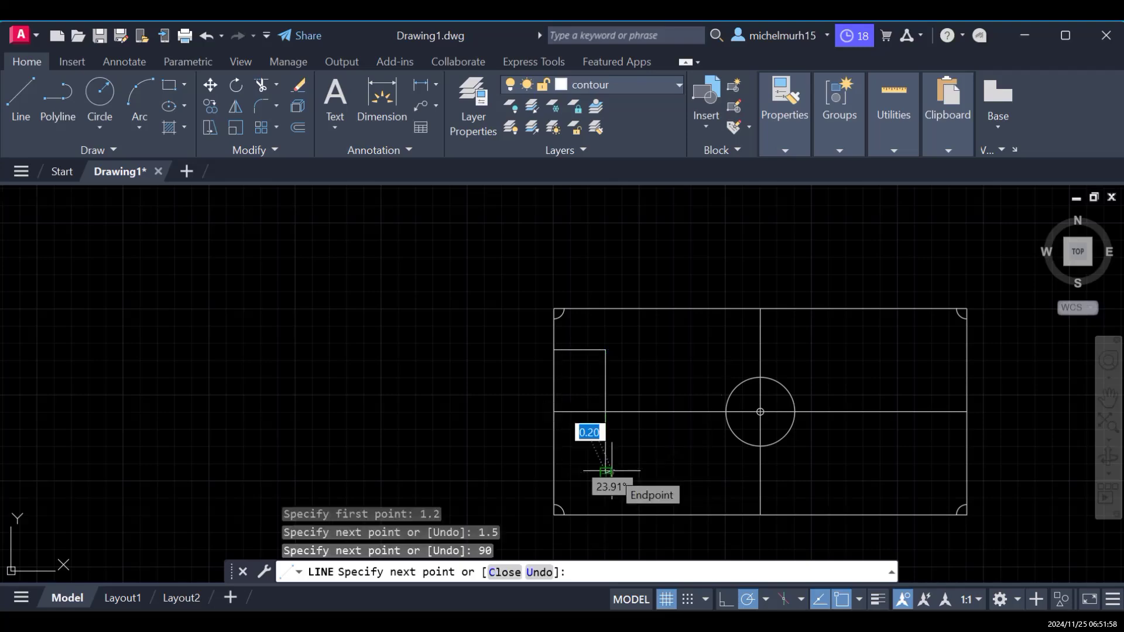
left_click(554, 473)
key("Escape")
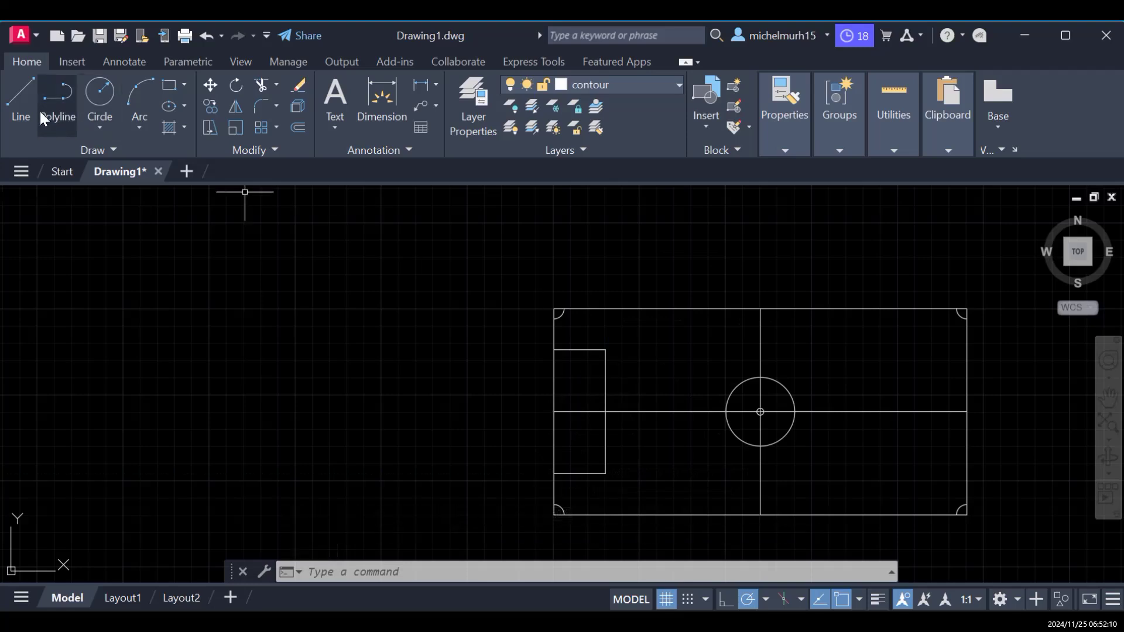
Step: Draw a 0.5 m horizontal line inward from the left side, starting 1 m below the penalty area's upper-left corner
left_click(21, 96)
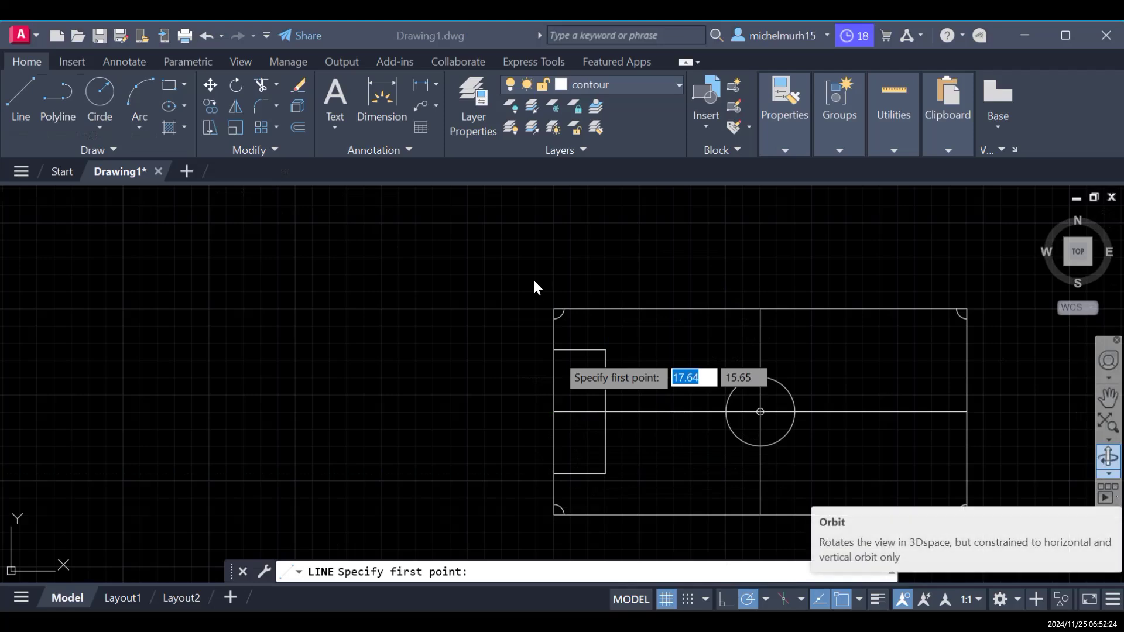
left_click(20, 102)
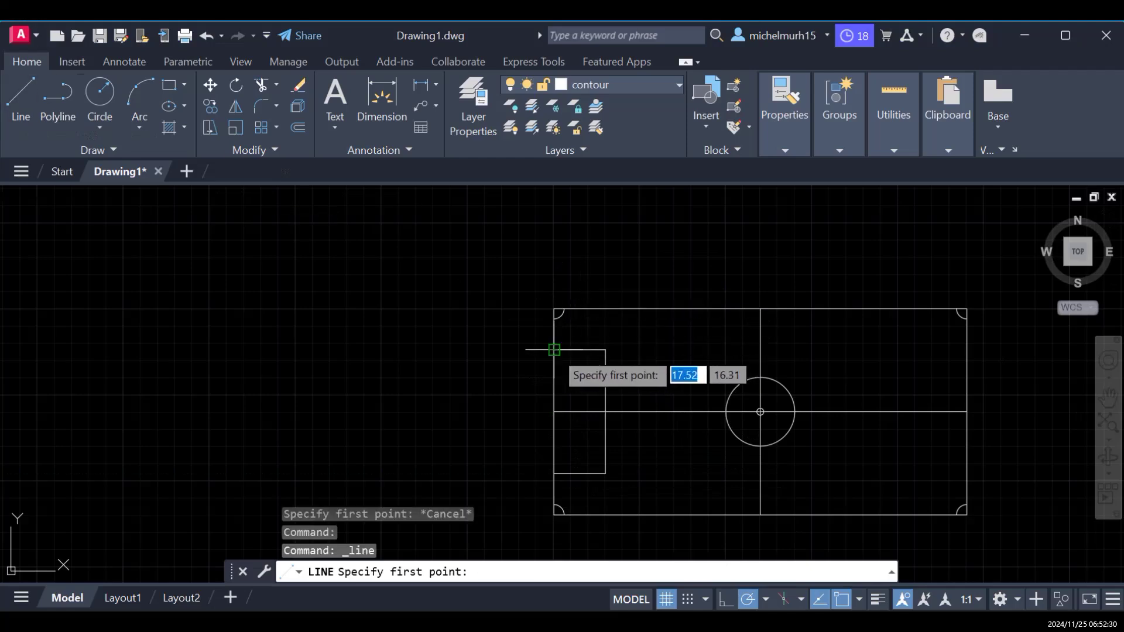
scroll(553, 350, "up", 2)
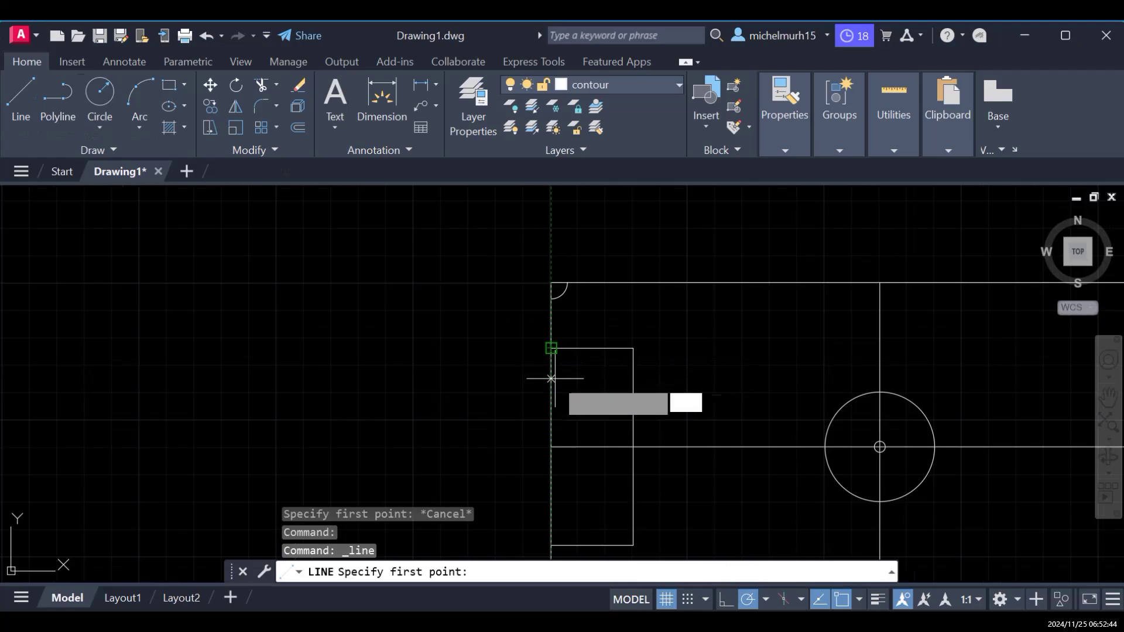
type("1")
key("Return")
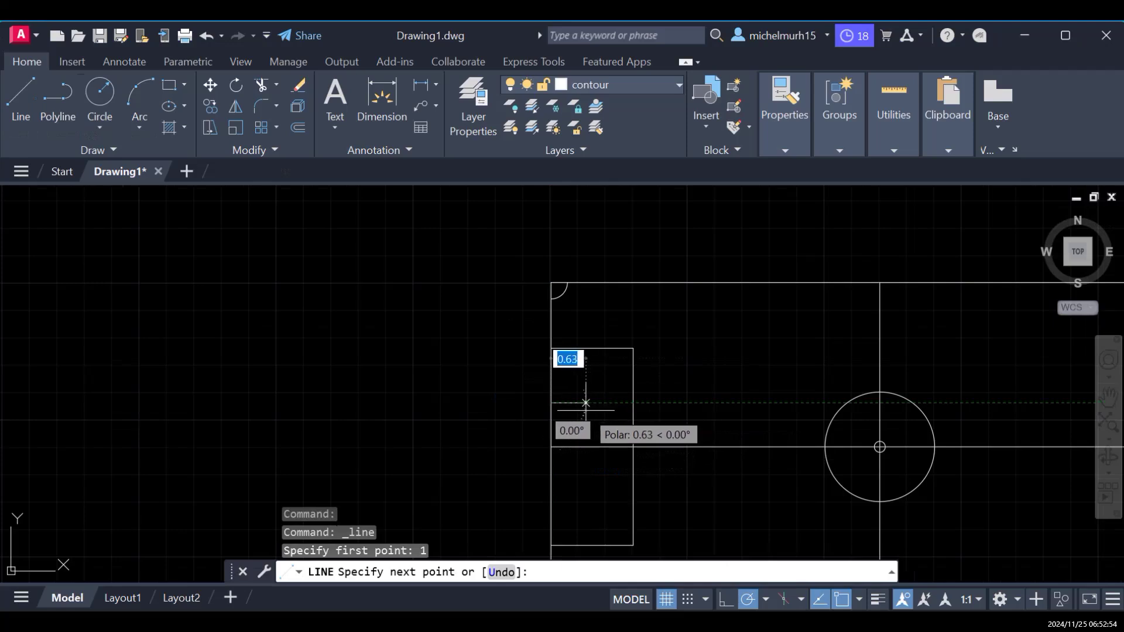
type("0")
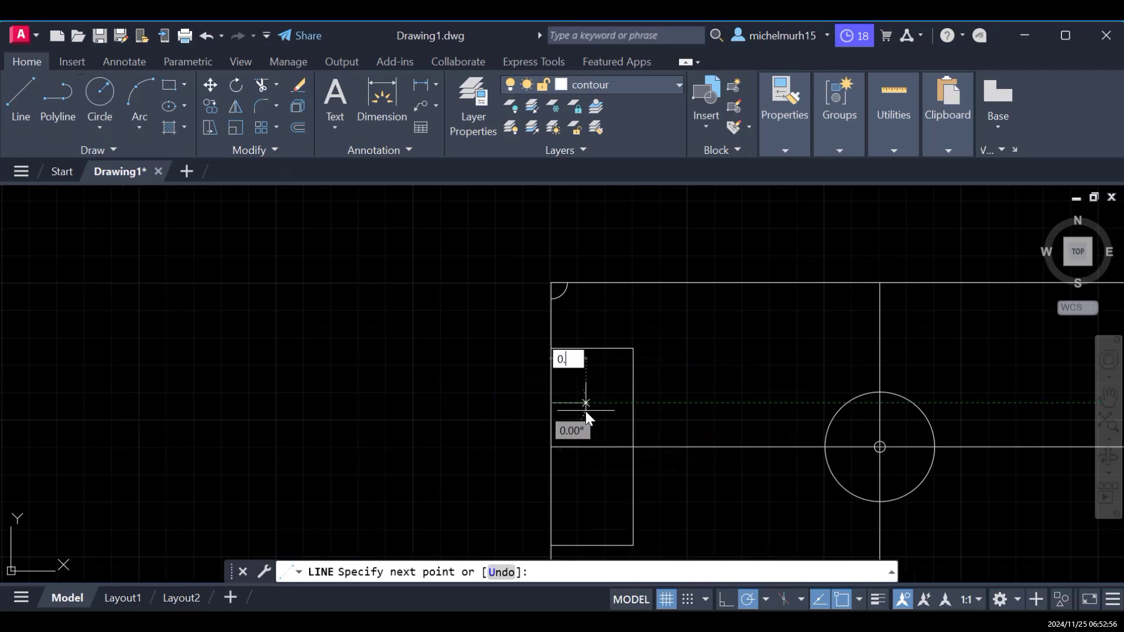
type(".5")
key("Return")
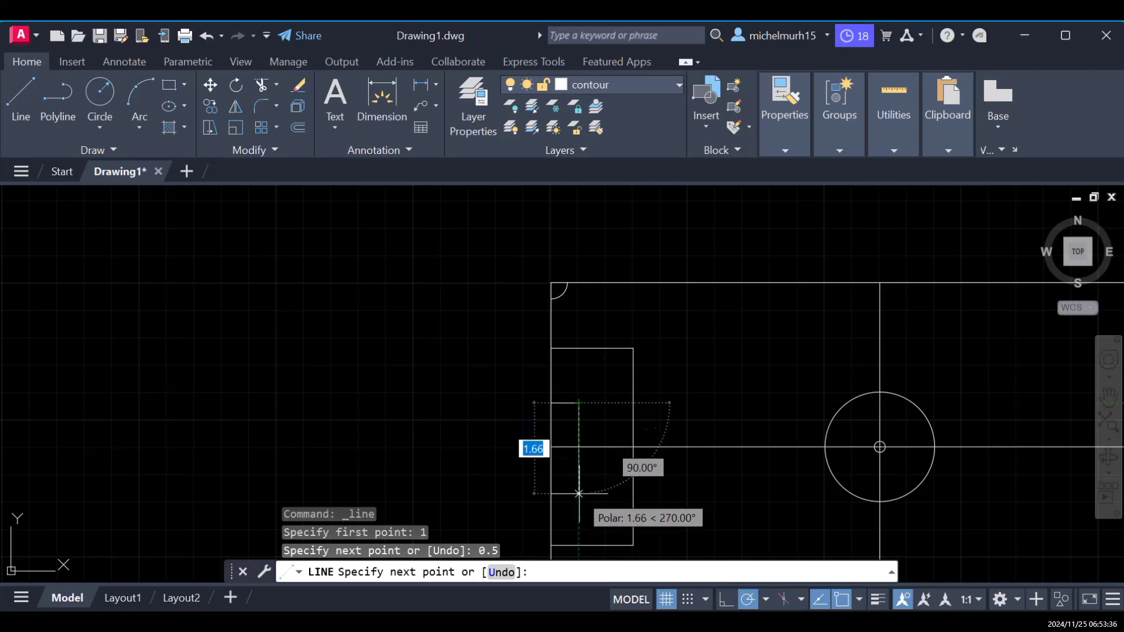
Step: Continue the line 1.6 m straight down and back to the left side to complete the inner goal area
type("1.")
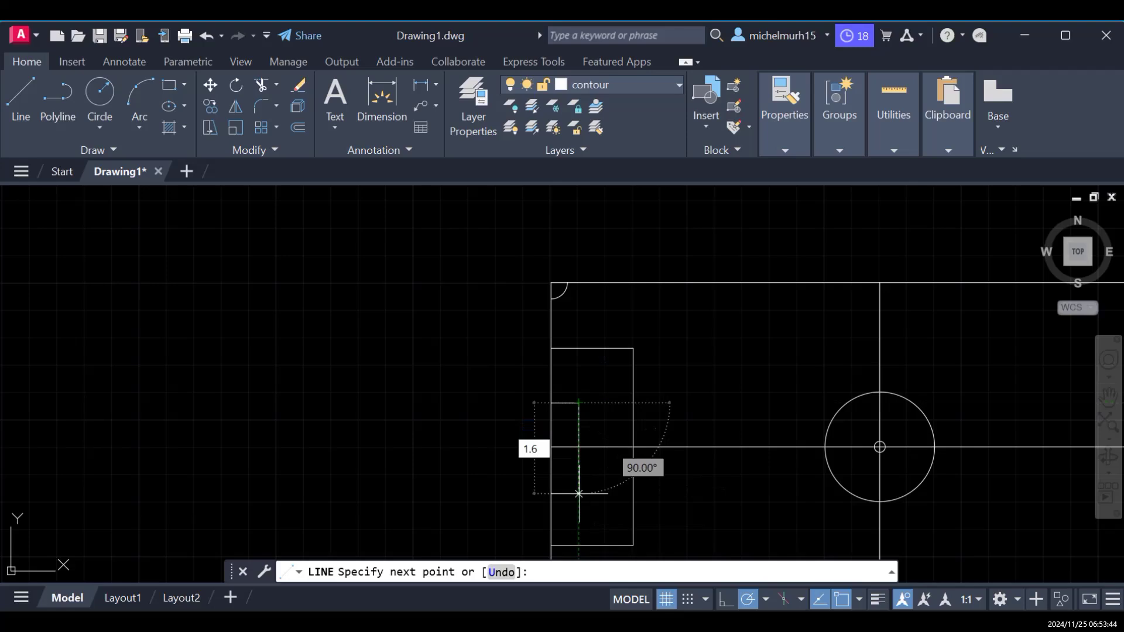
key("Return")
left_click(551, 490)
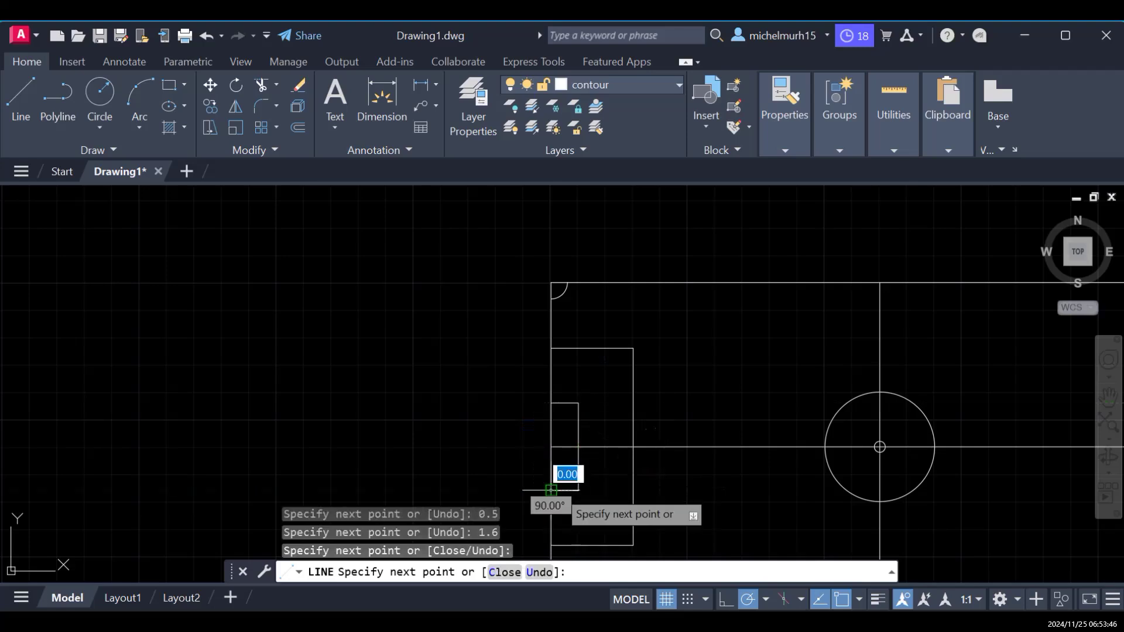
key("Escape")
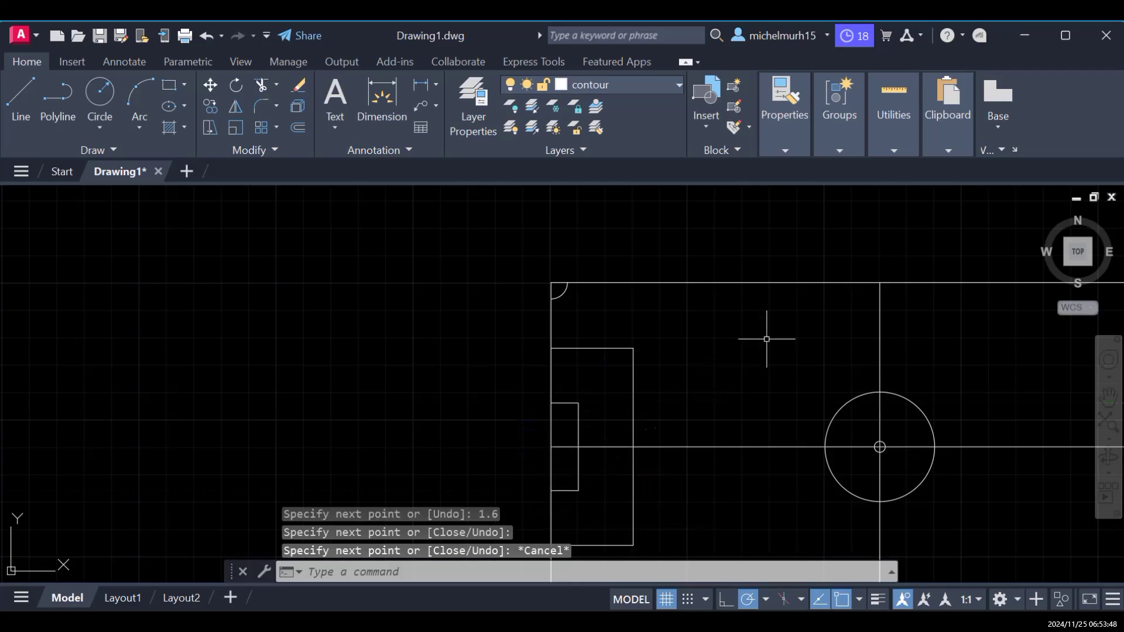
scroll(763, 341, "down", 1)
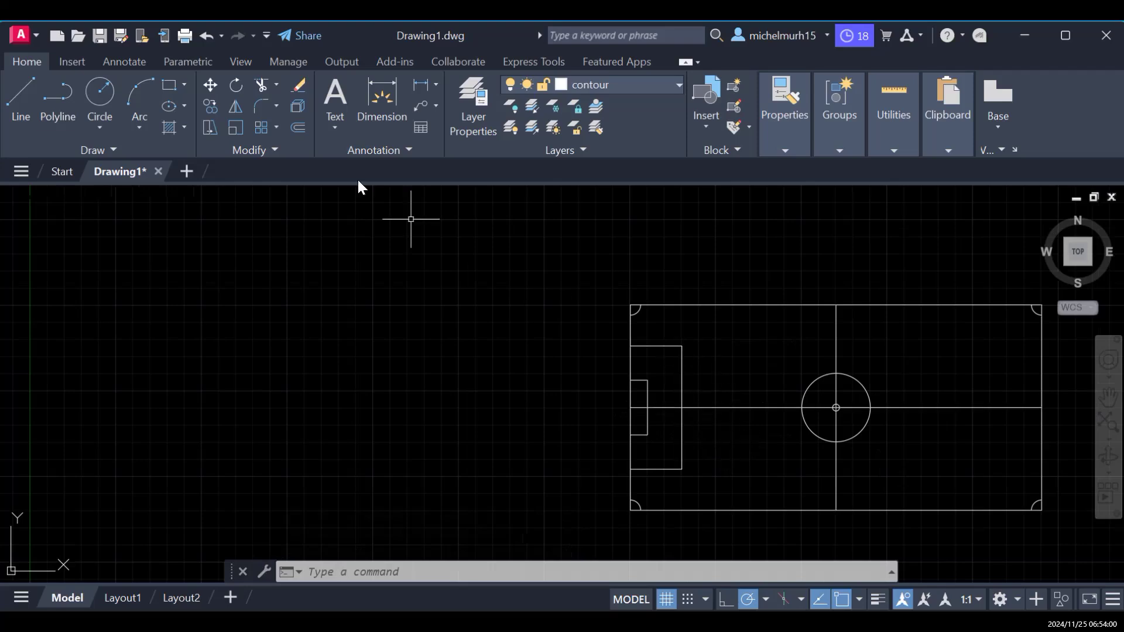
left_click(109, 96)
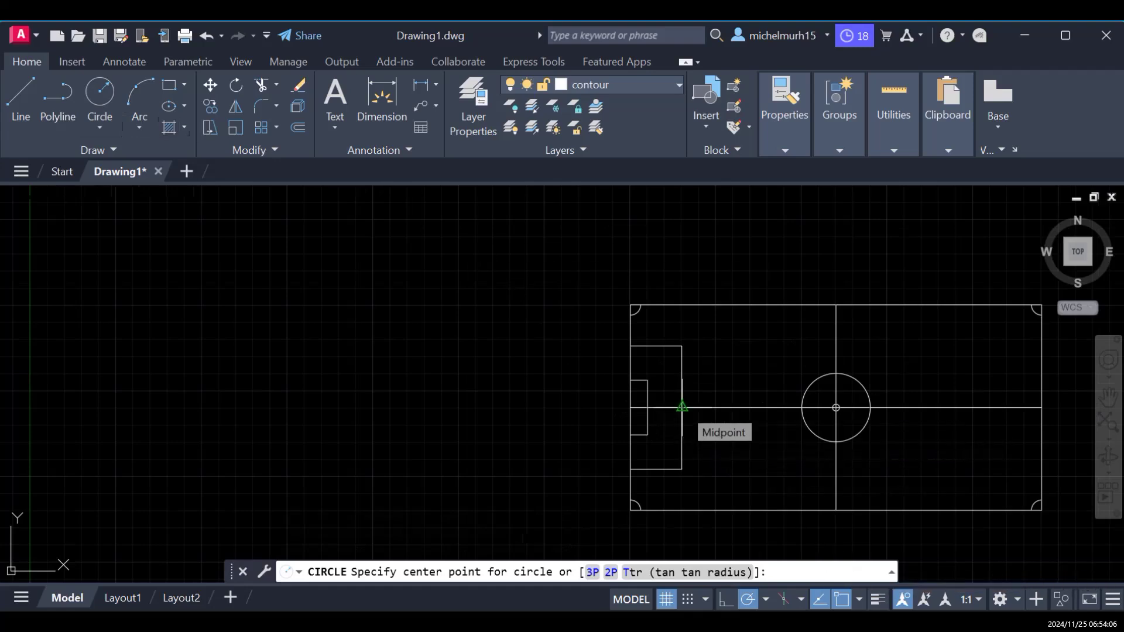
left_click(682, 406)
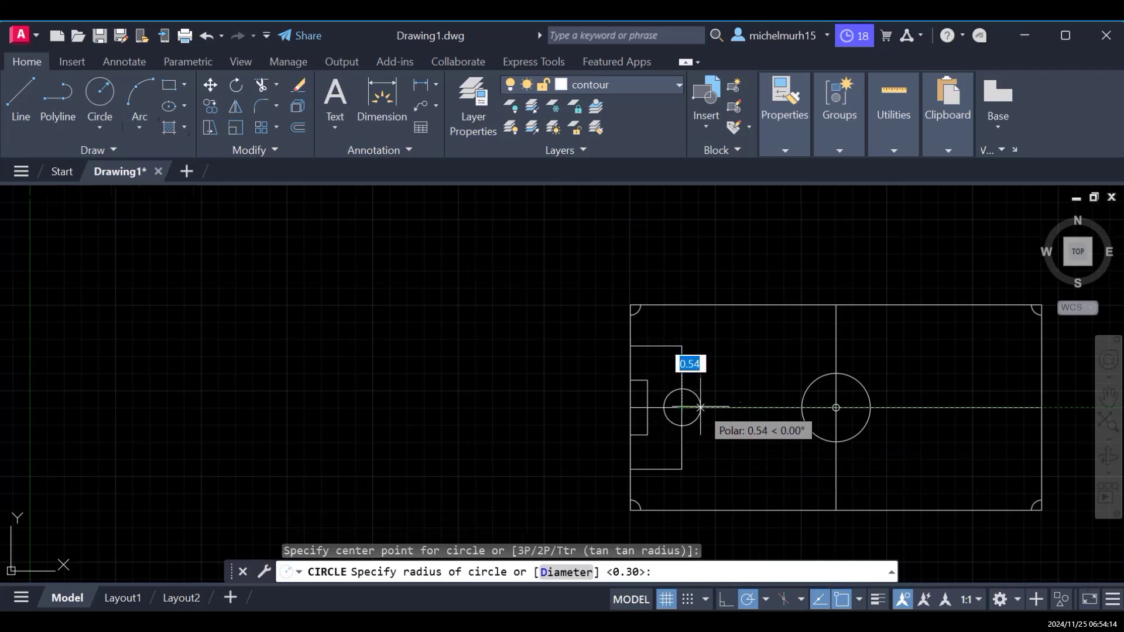
key("Escape")
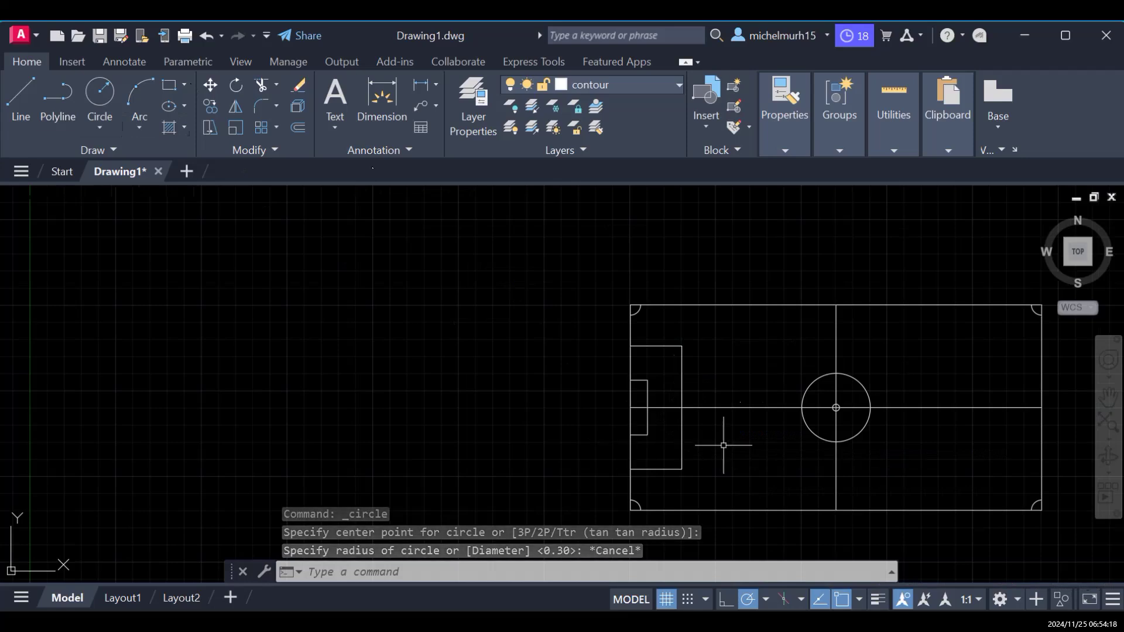
Step: Draw the goal as a three-sided box extending 0.5 m outward from the field's left side, spanning the horizontal midline
left_click(10, 99)
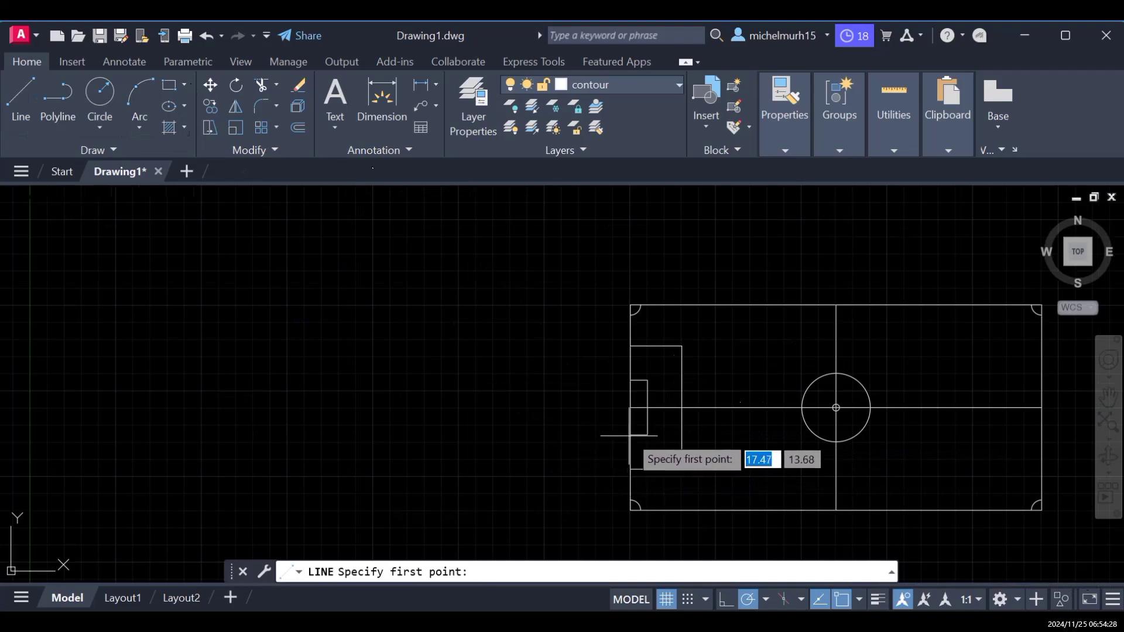
scroll(634, 437, "up", 2)
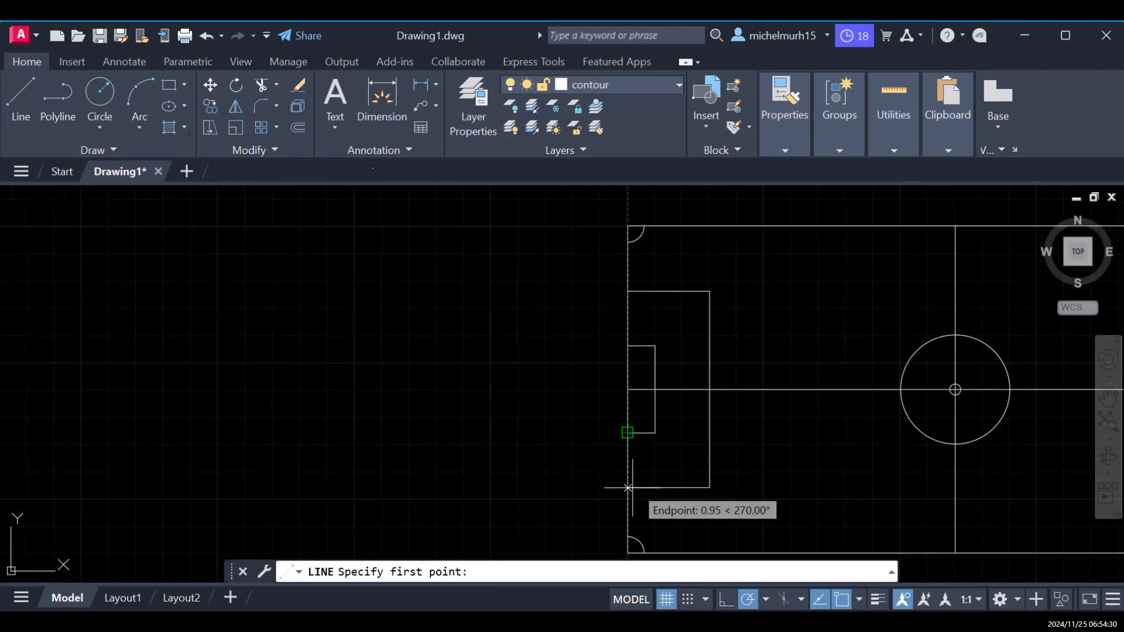
left_click(627, 417)
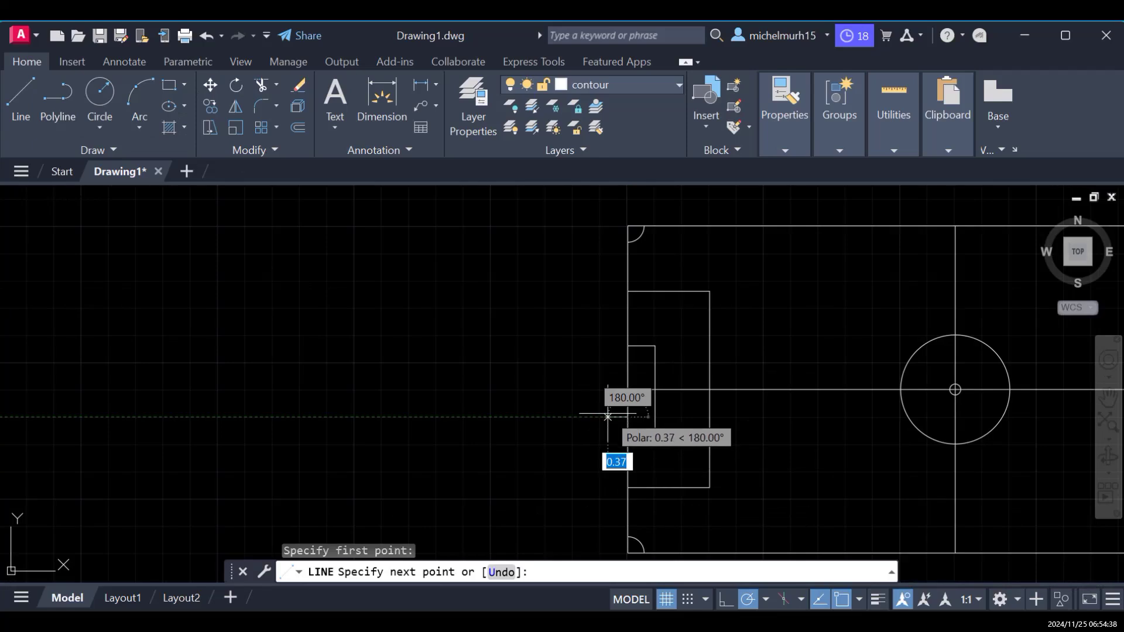
type("0")
type("0.5")
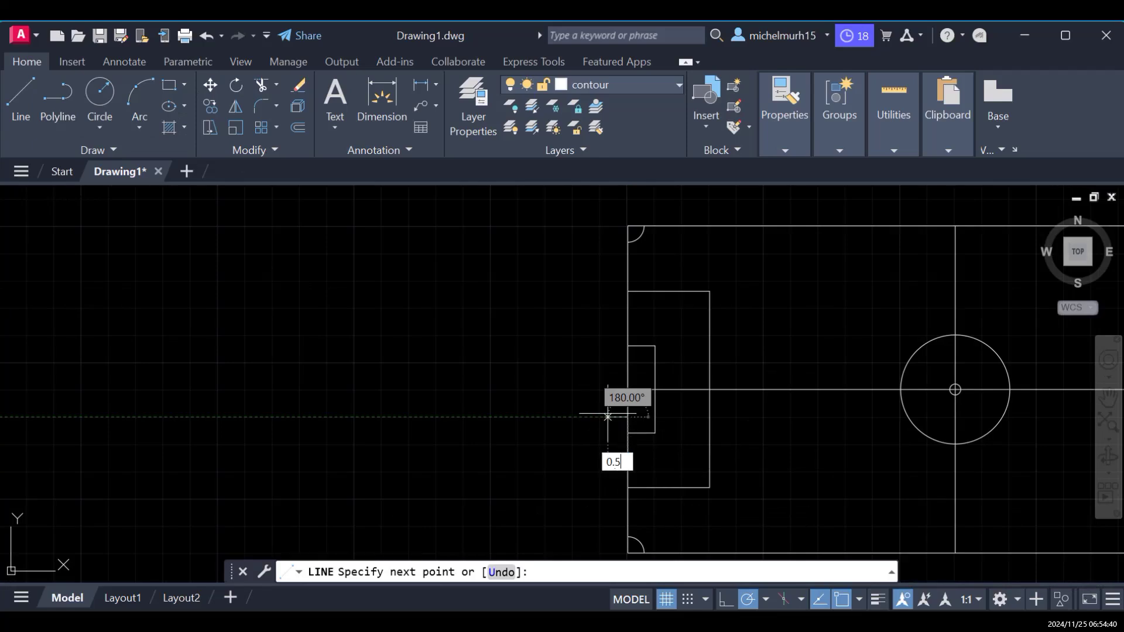
key("Return")
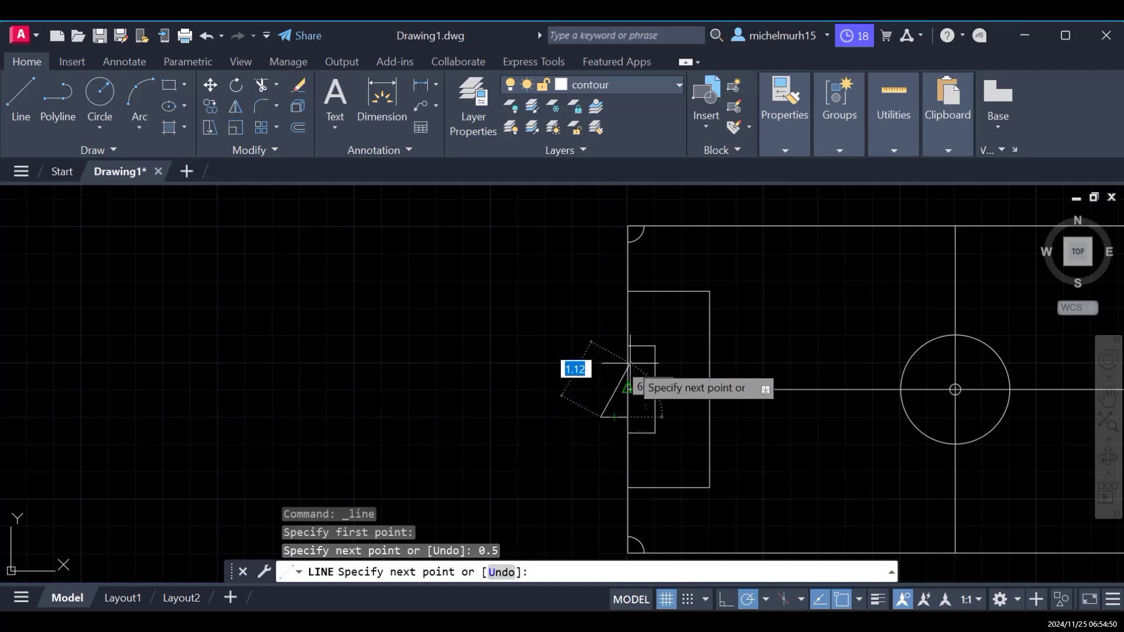
left_click(600, 364)
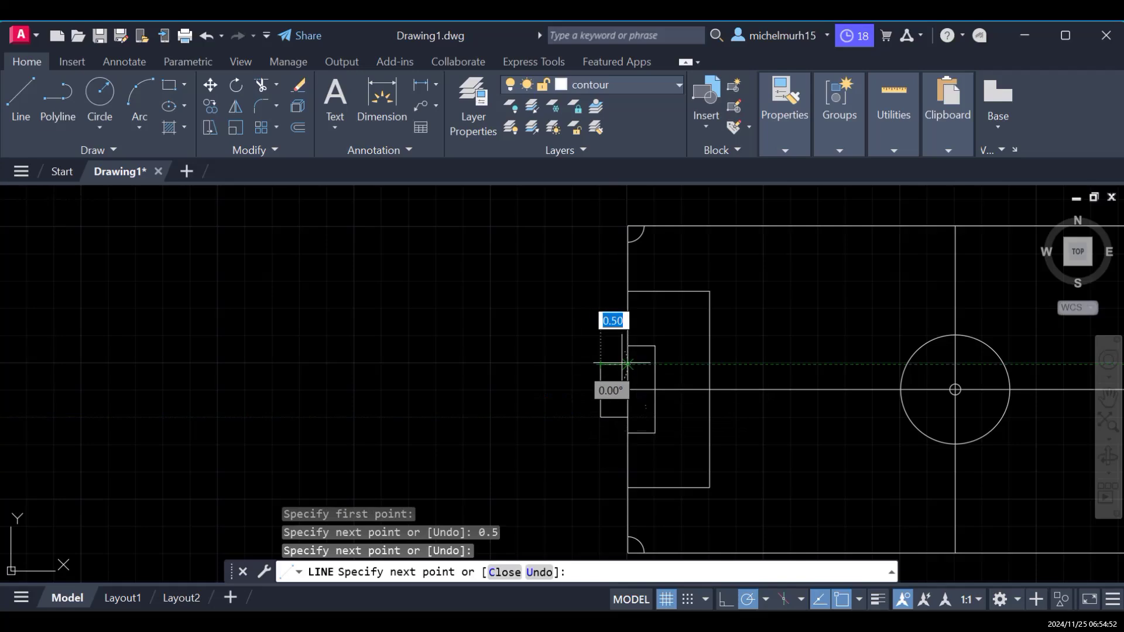
left_click(626, 364)
key("Escape")
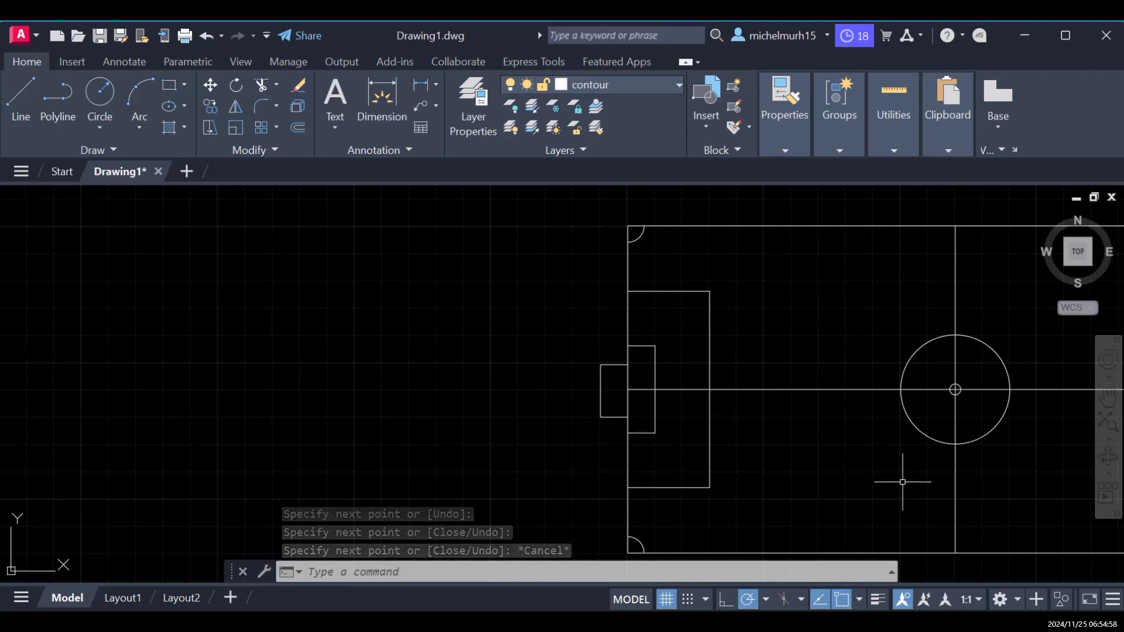
scroll(796, 432, "down", 2)
scroll(778, 433, "up", 2)
scroll(732, 429, "up", 2)
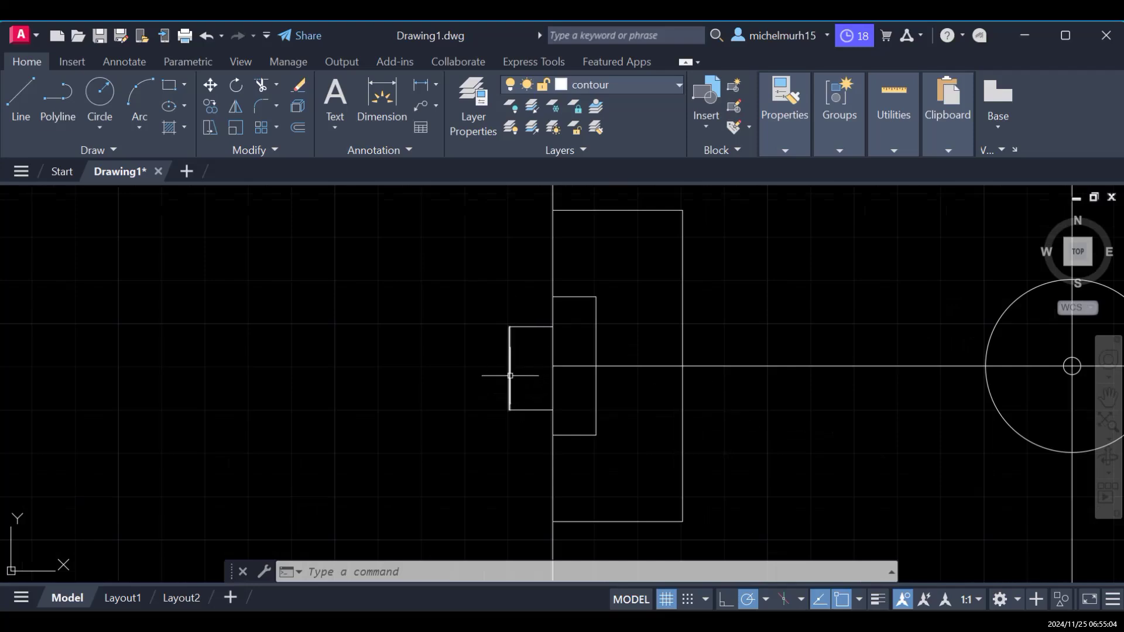
key("Escape")
scroll(401, 431, "up", 2)
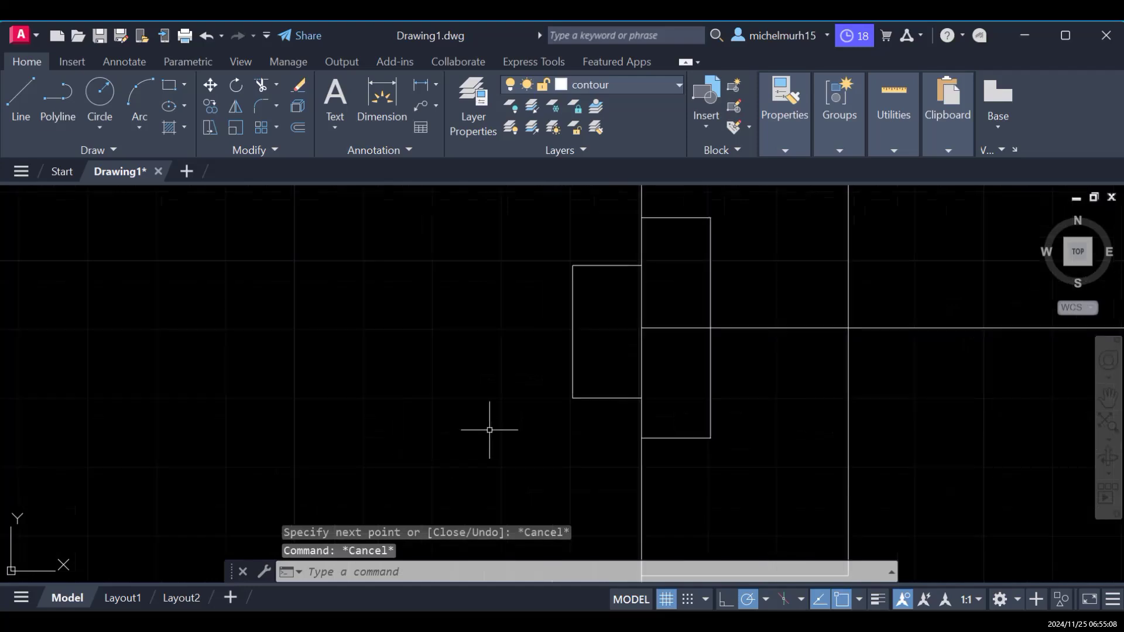
left_click(1107, 398)
left_click_drag(778, 384, 747, 430)
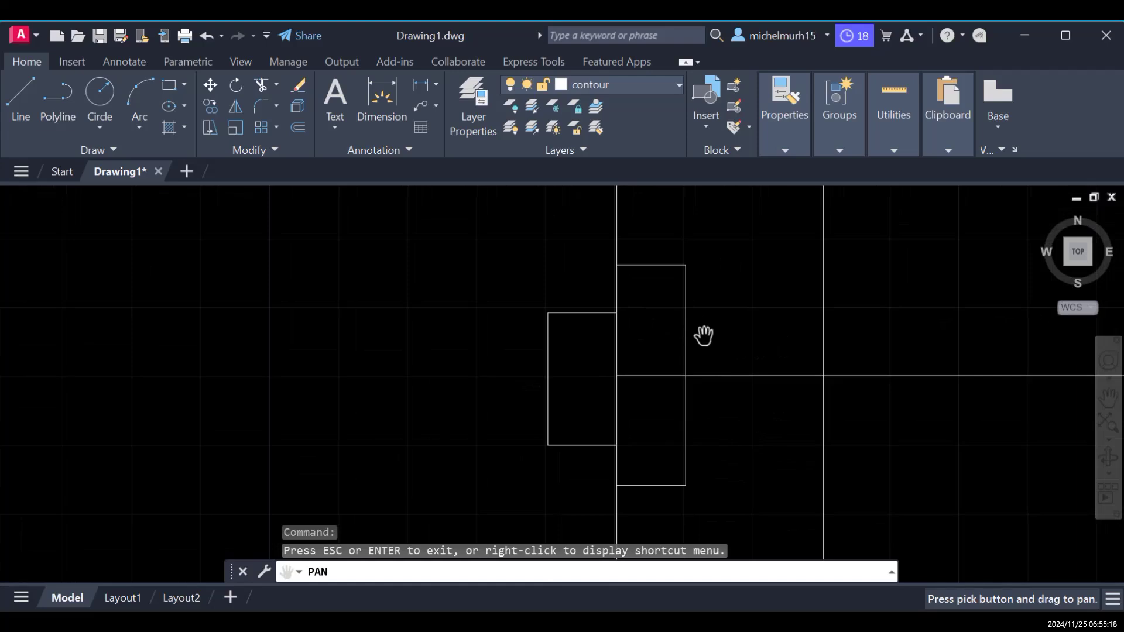
Step: Offset the goal's outer vertical line repeatedly inward by 0.02 m to fill the goal with vertical net lines
key("Escape")
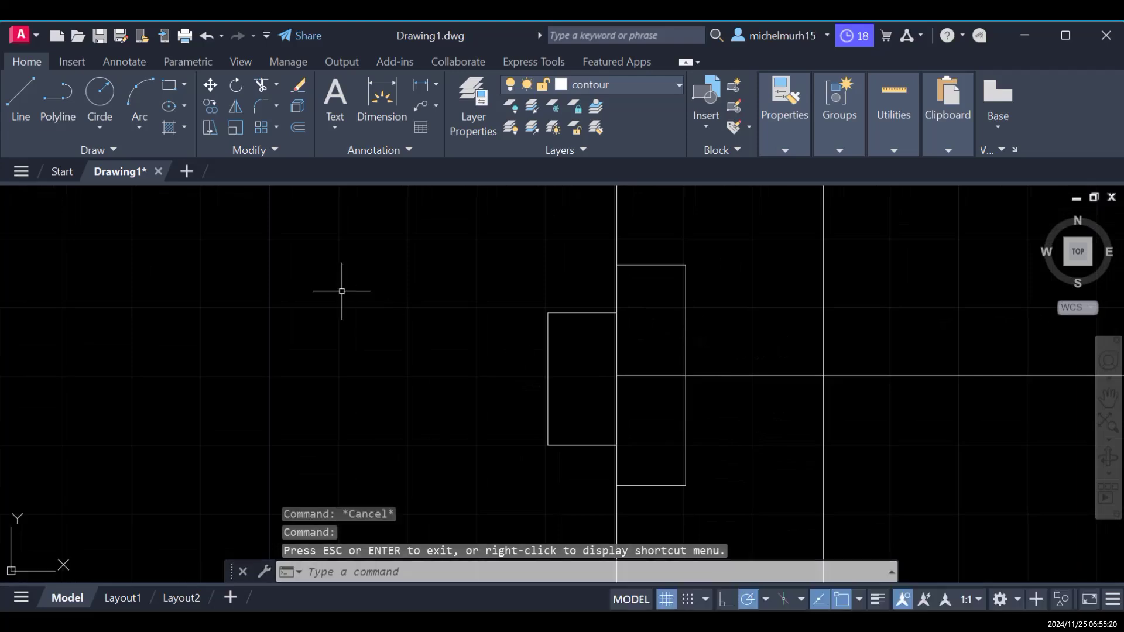
type("offse")
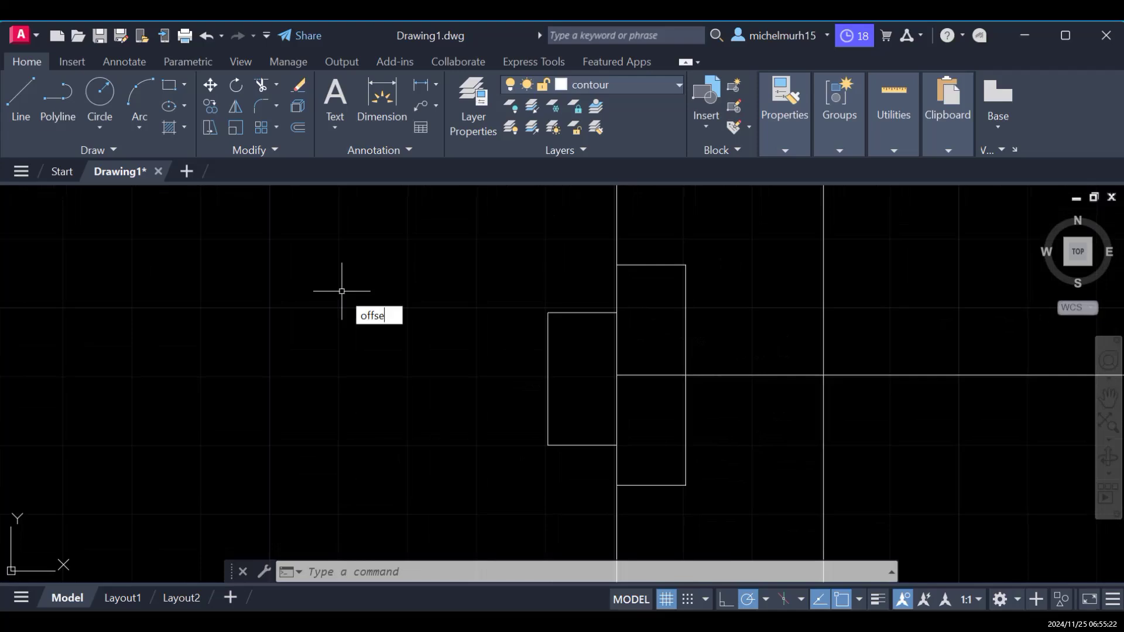
key("Return")
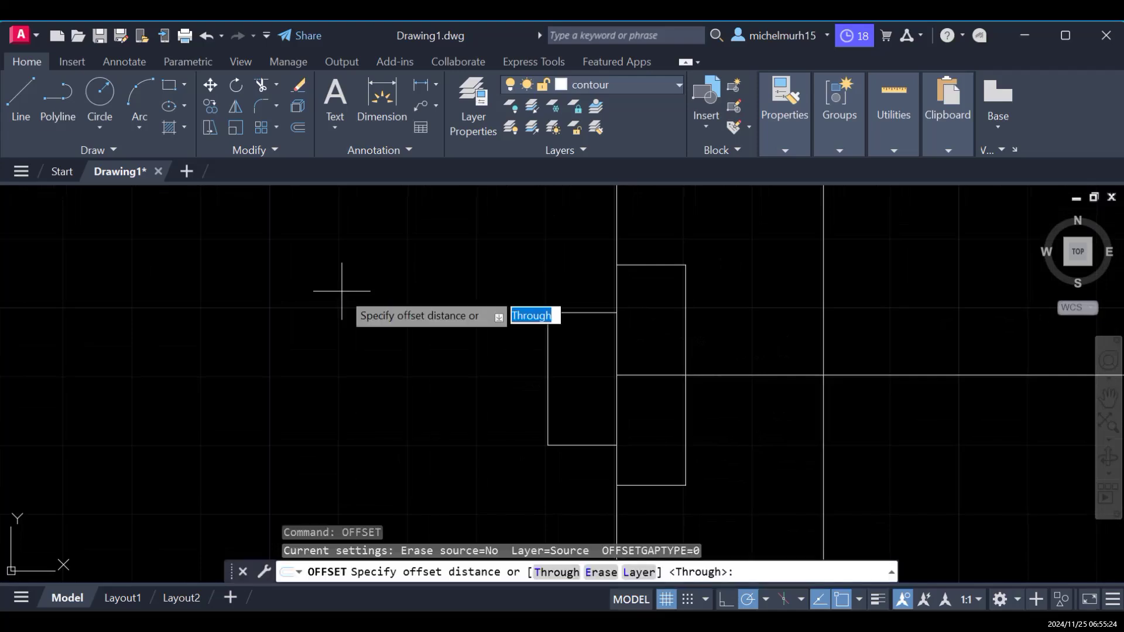
type("0.02")
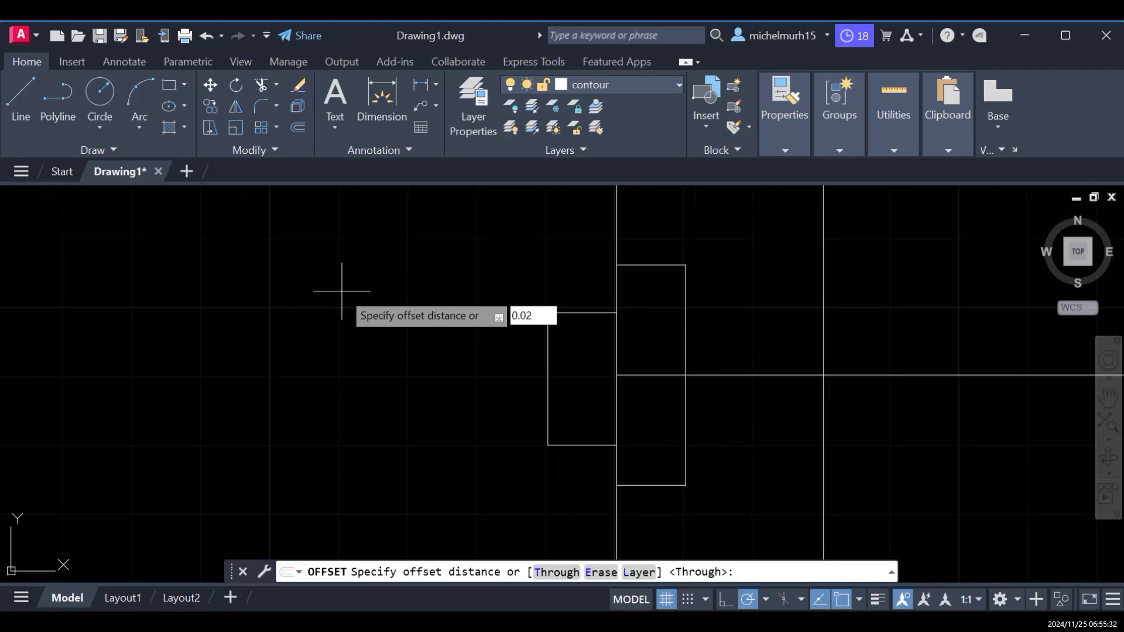
key("Return")
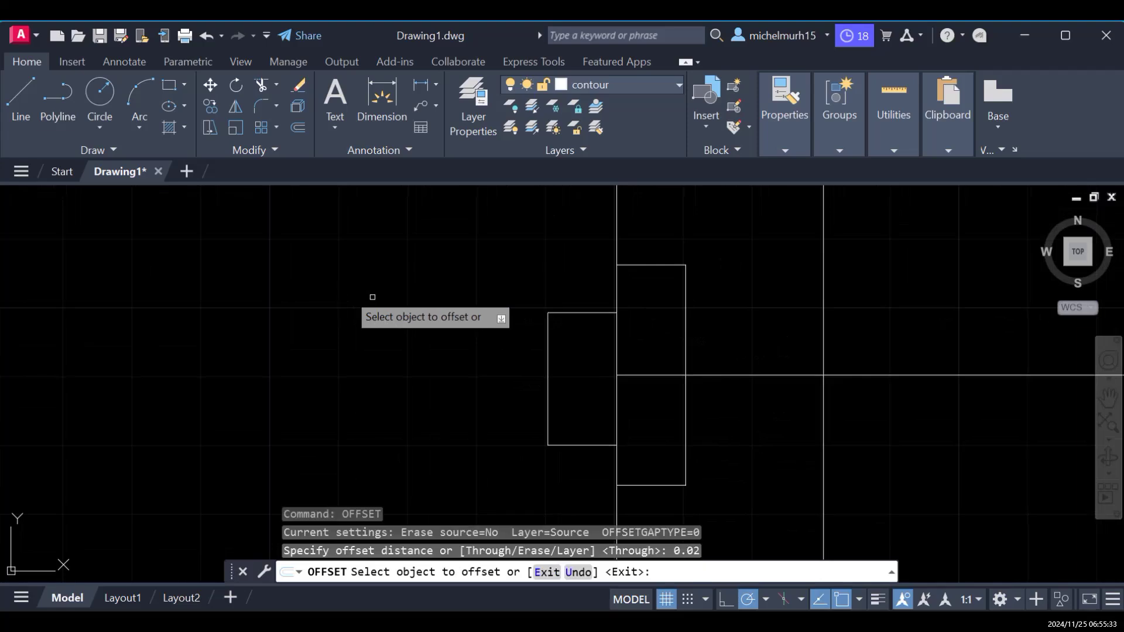
left_click(549, 395)
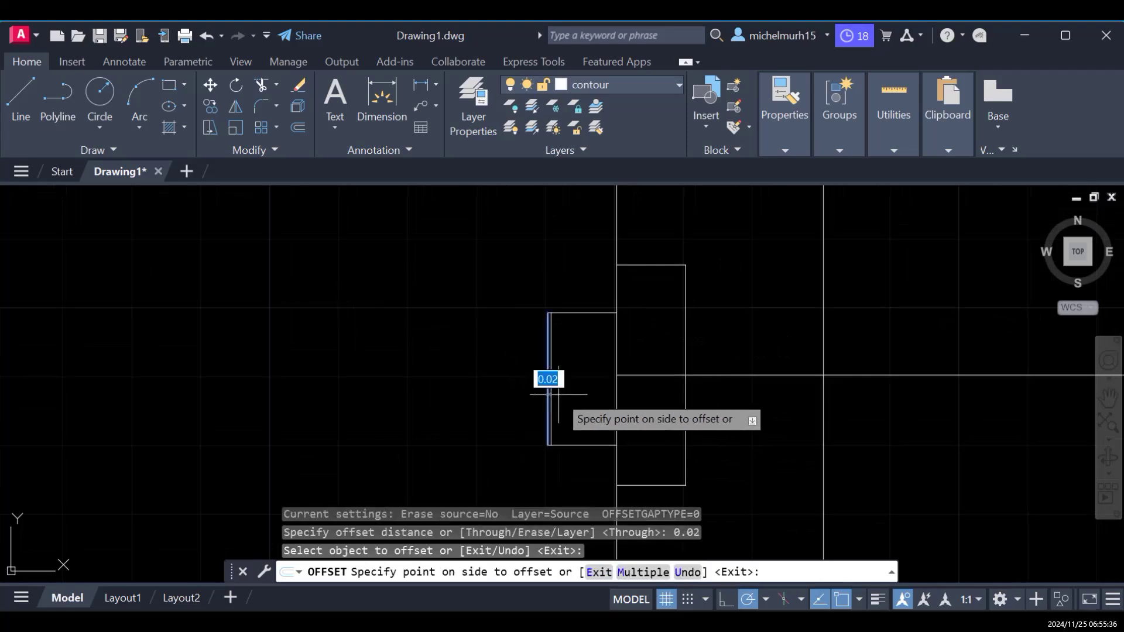
left_click(556, 394)
left_click(553, 395)
left_click(559, 394)
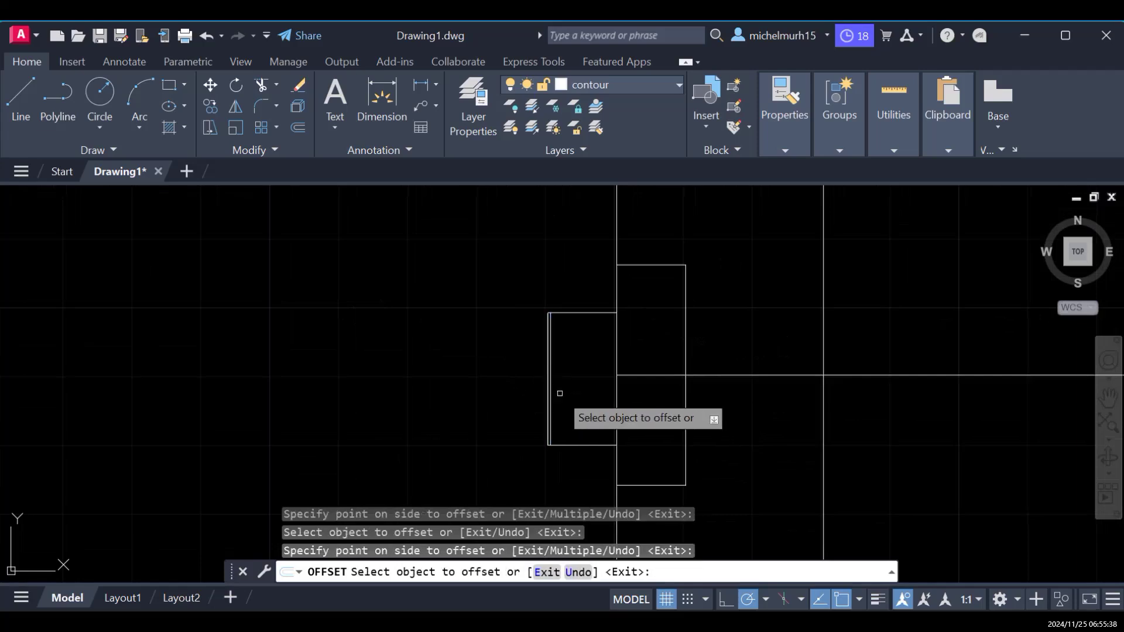
left_click(552, 390)
left_click(561, 389)
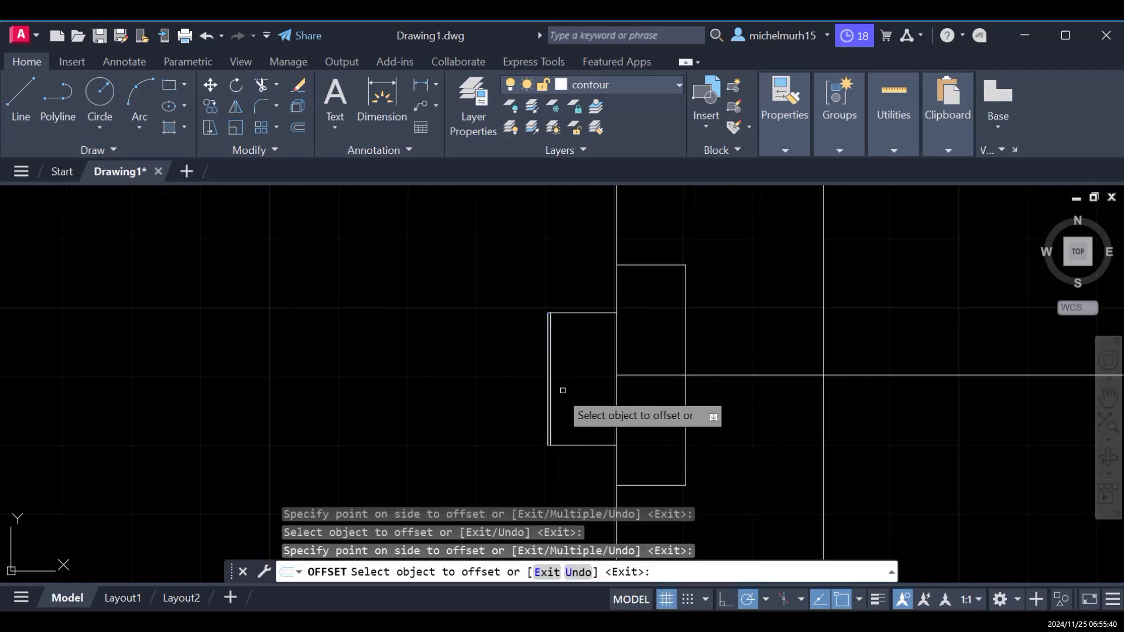
left_click(553, 390)
left_click(563, 391)
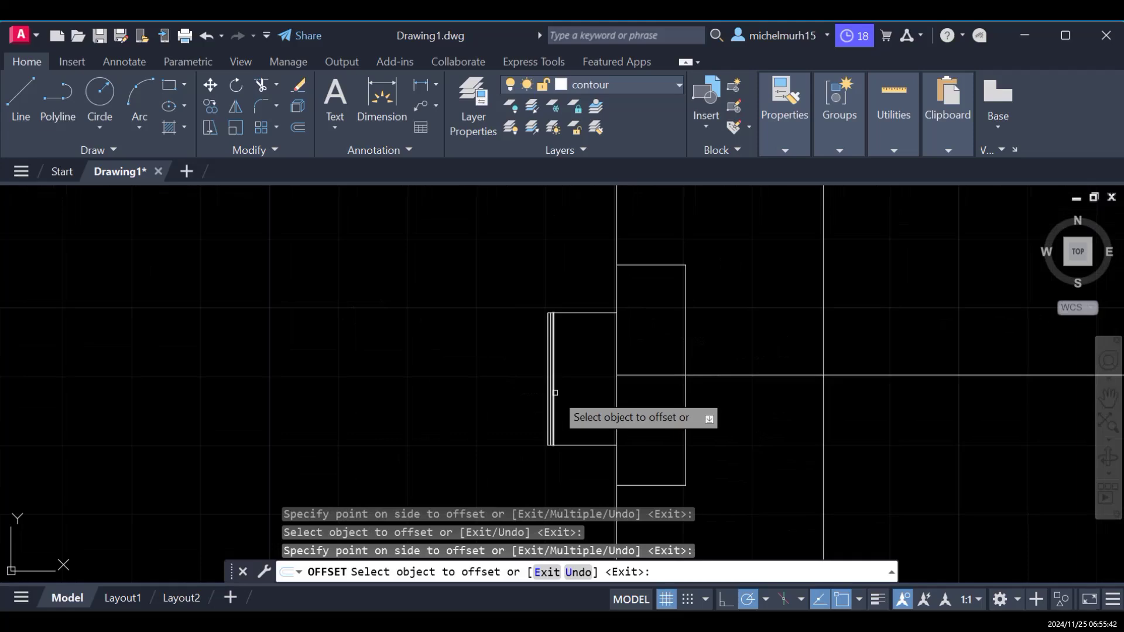
left_click(555, 393)
left_click(569, 391)
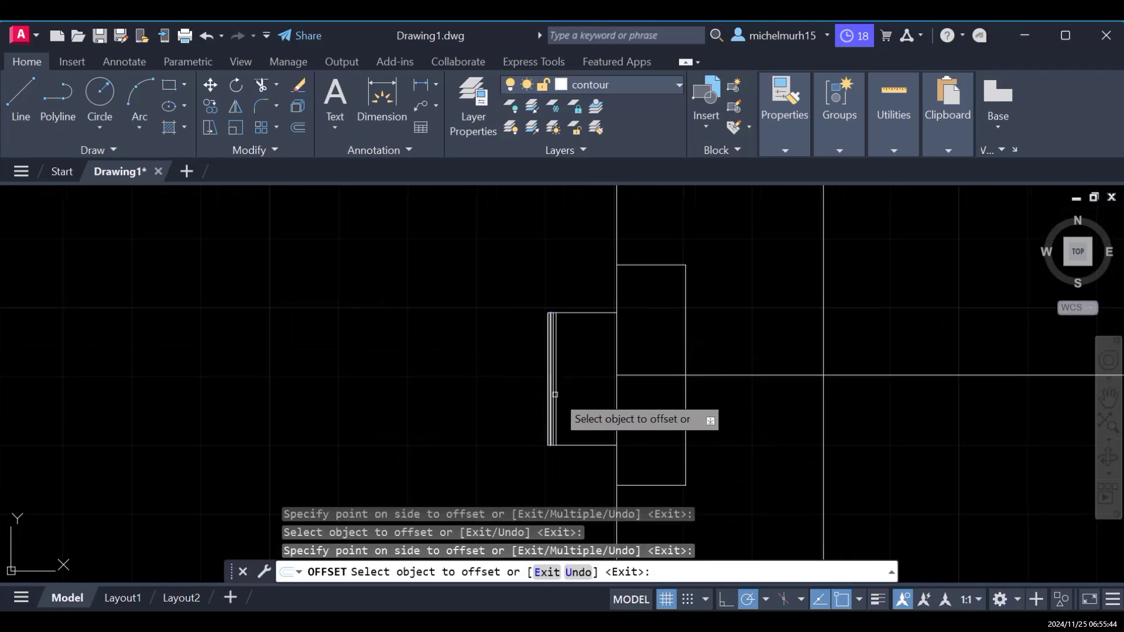
left_click(557, 395)
left_click(572, 394)
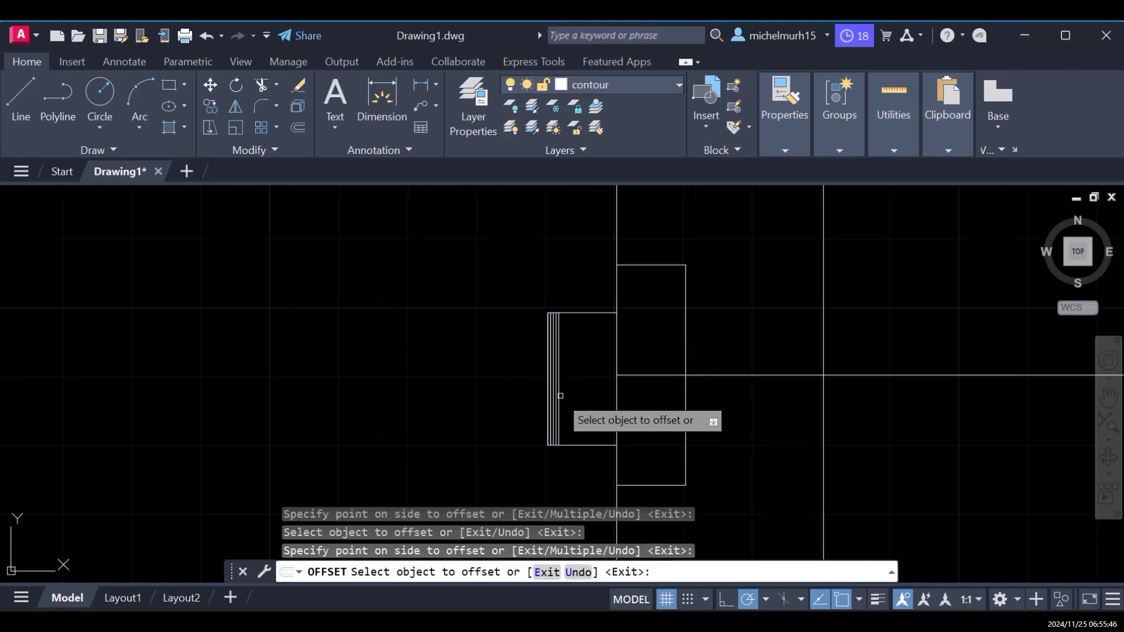
left_click(558, 387)
left_click(567, 381)
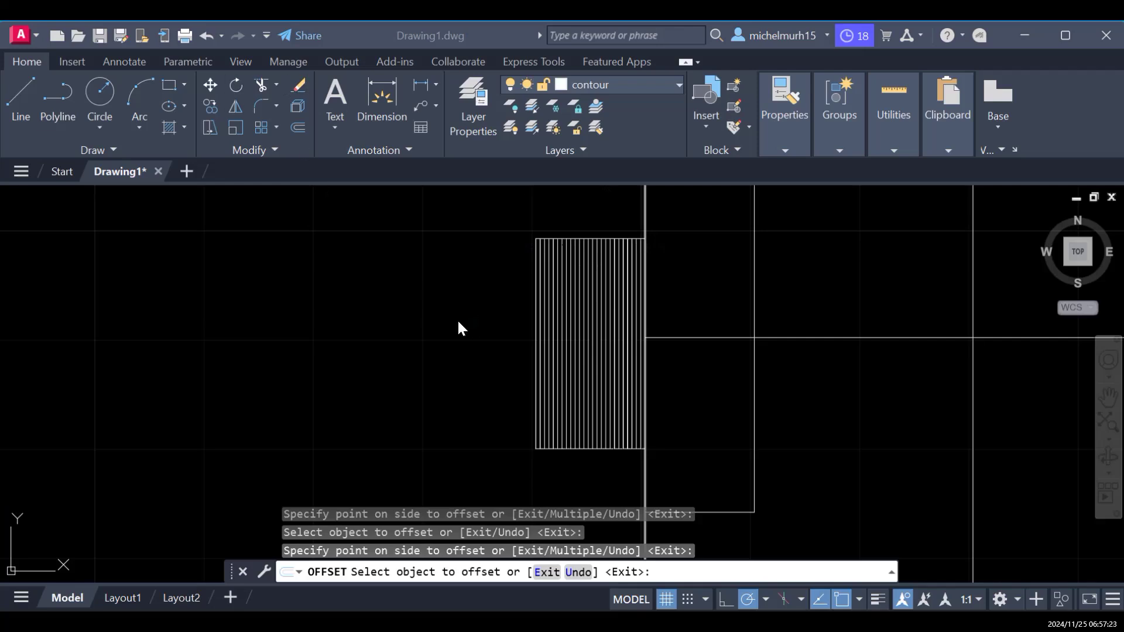
Step: Offset the goal's upper horizontal line repeatedly downward by 0.02 m to add the horizontal net lines
left_click(301, 263)
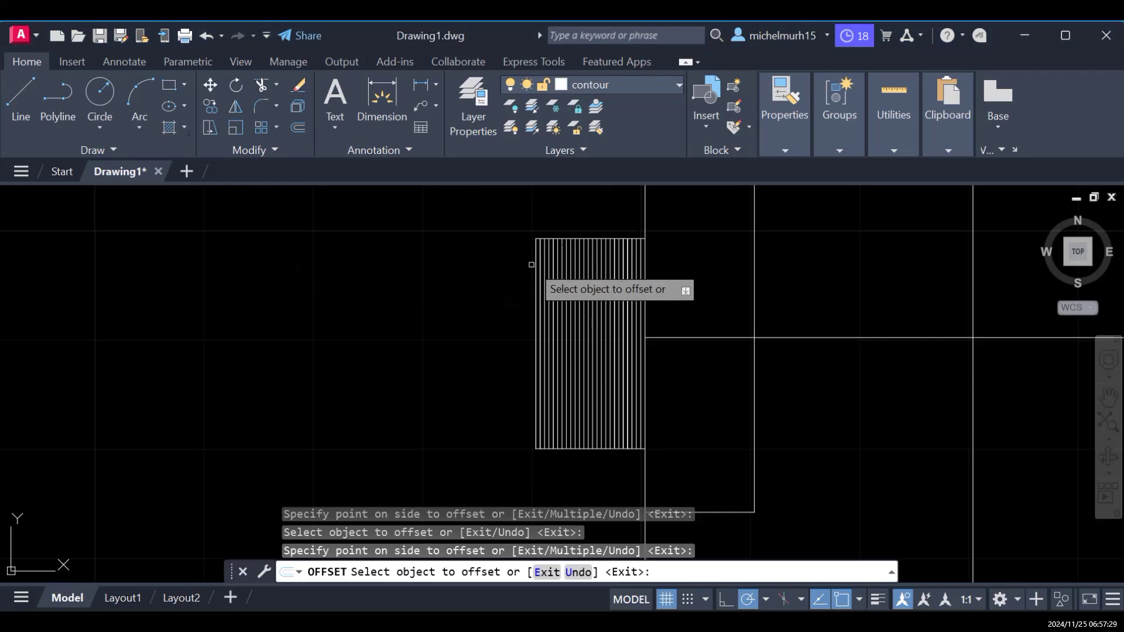
left_click(611, 238)
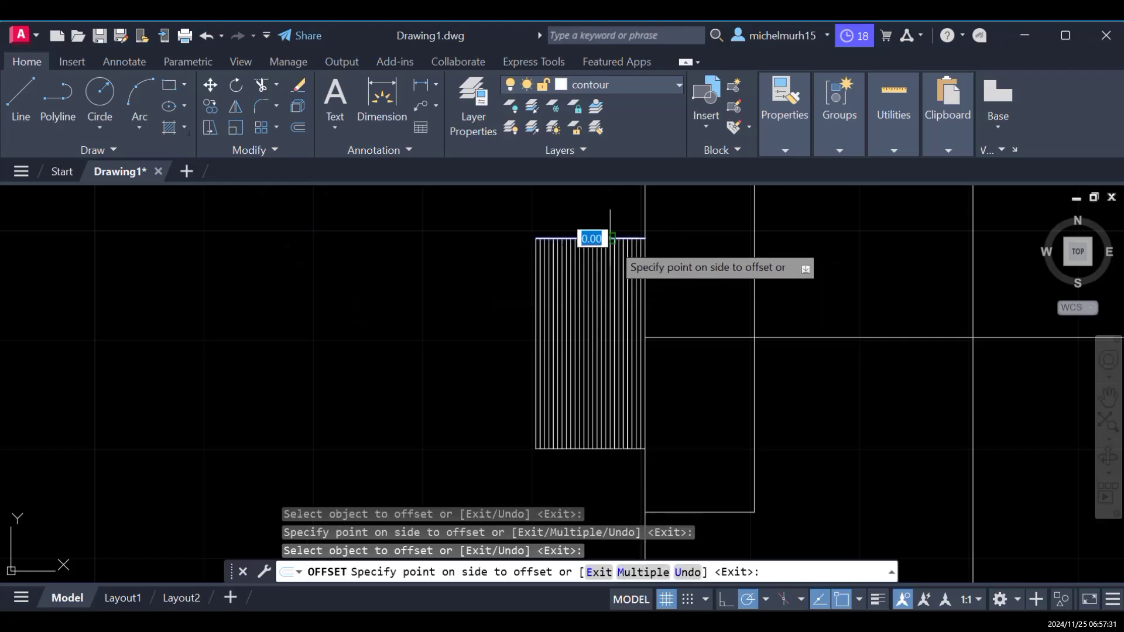
left_click(605, 241)
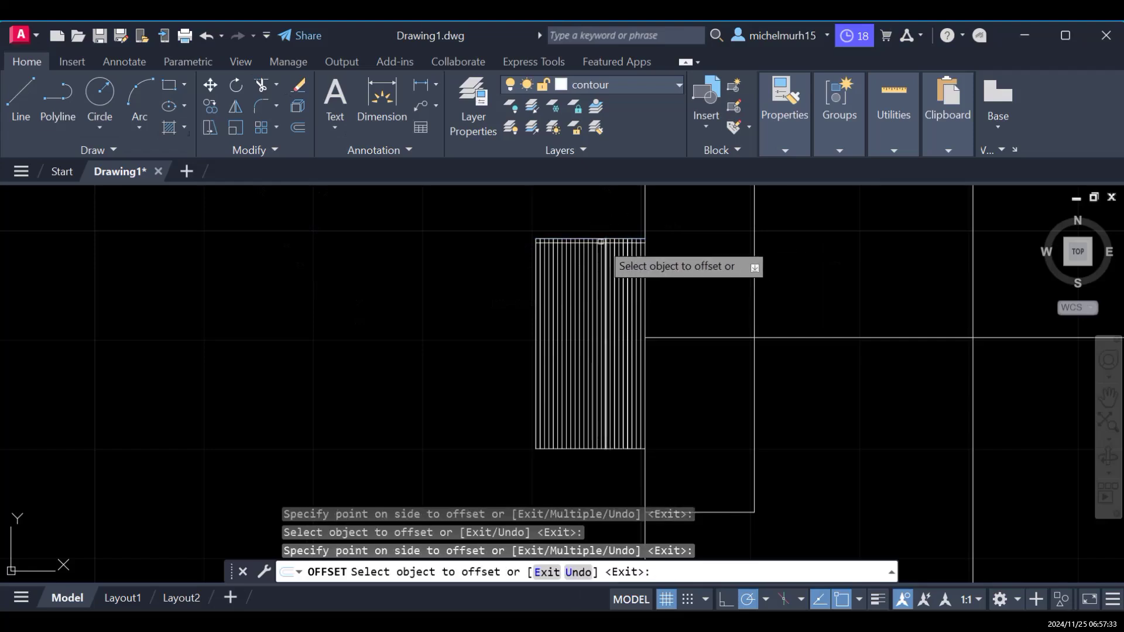
left_click(602, 241)
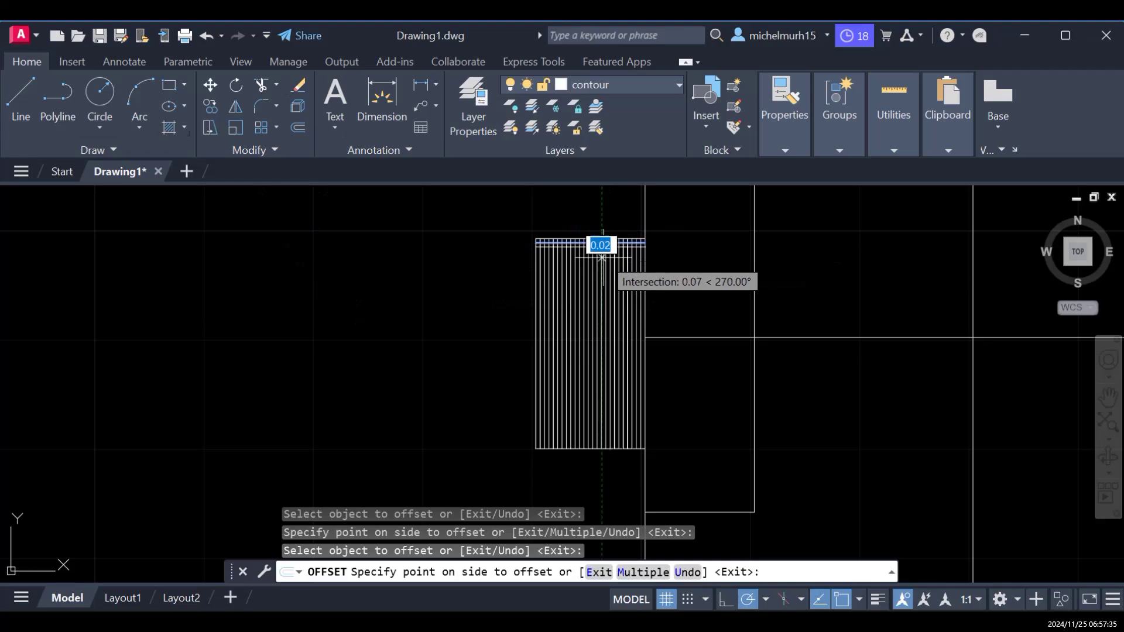
left_click(602, 244)
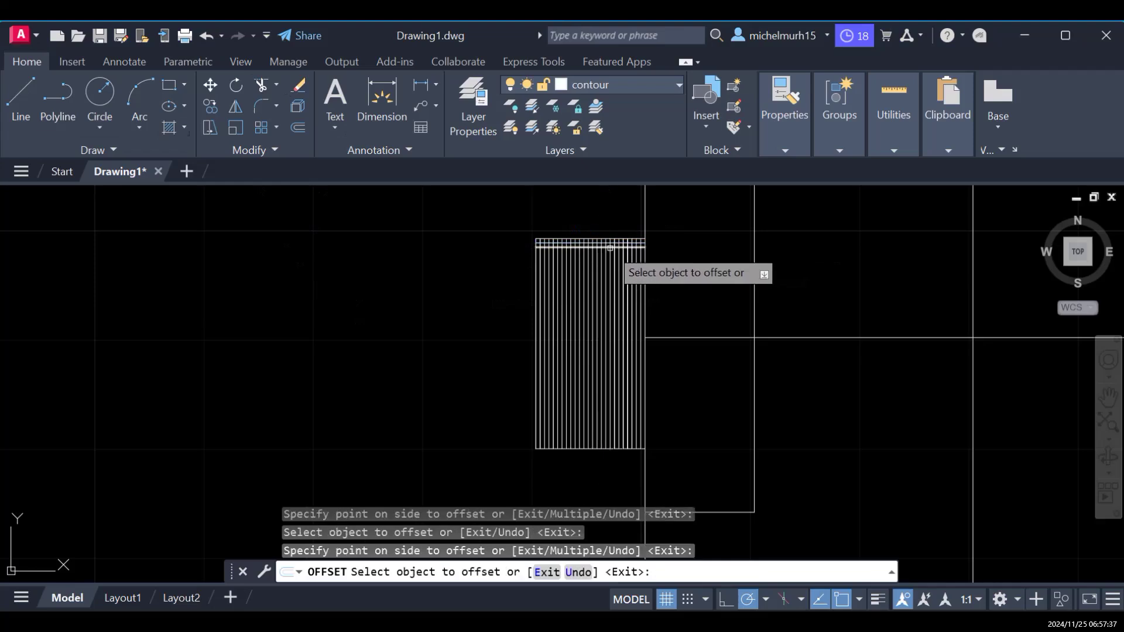
left_click(606, 240)
left_click(614, 261)
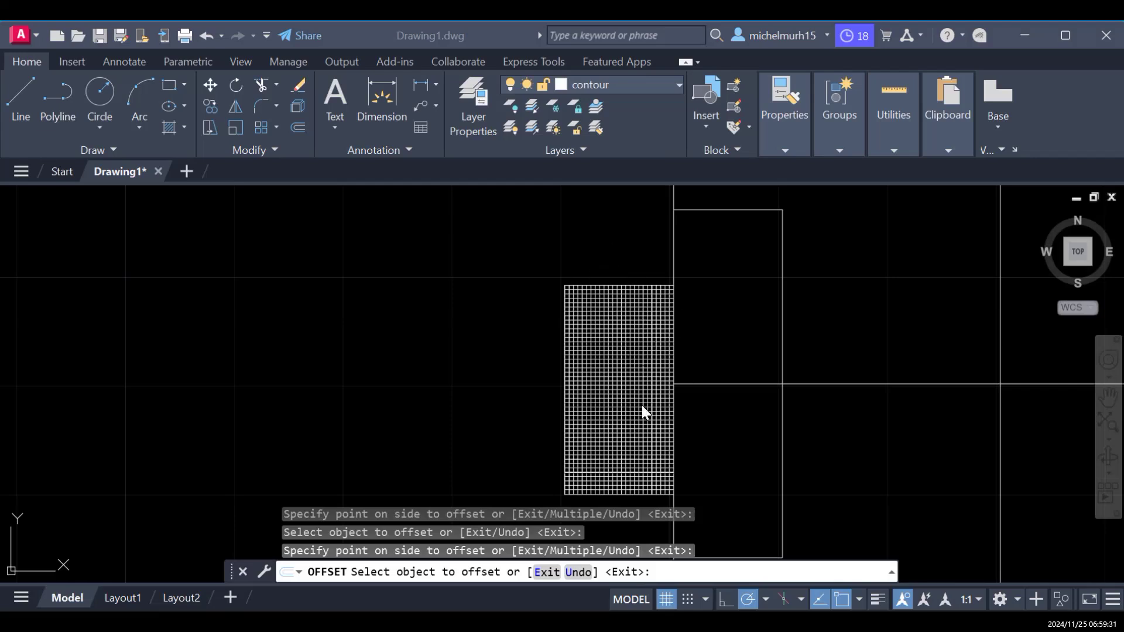
Step: Extend the goal area's upper and lower horizontal lines to the penalty area's vertical side
scroll(652, 402, "up", 3)
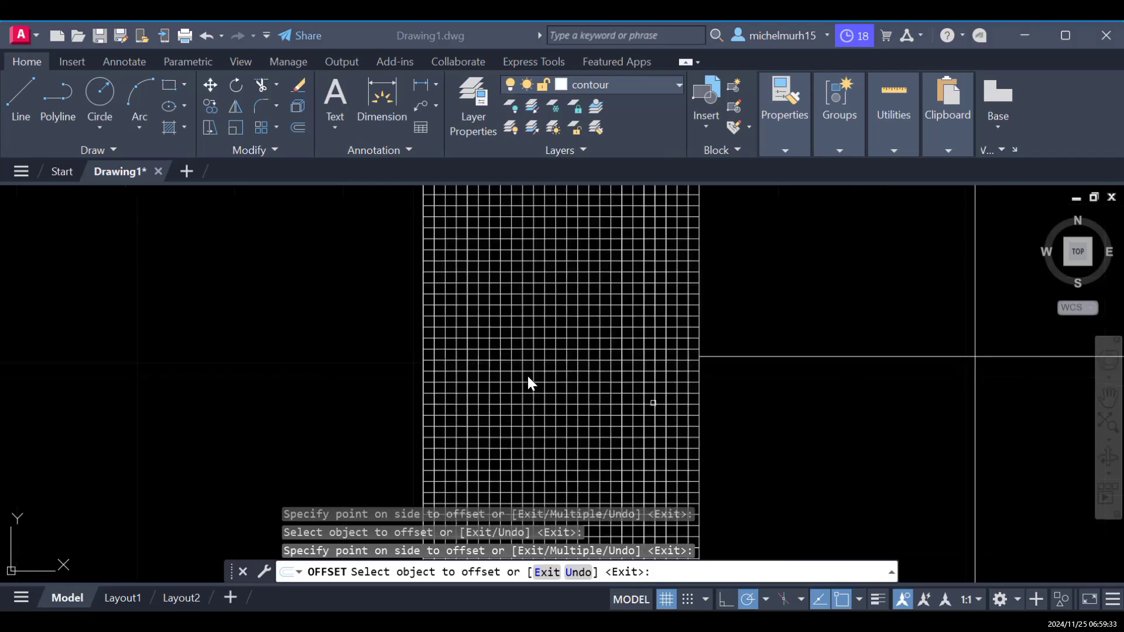
scroll(527, 374, "up", 3)
scroll(528, 373, "down", 1)
scroll(528, 372, "down", 4)
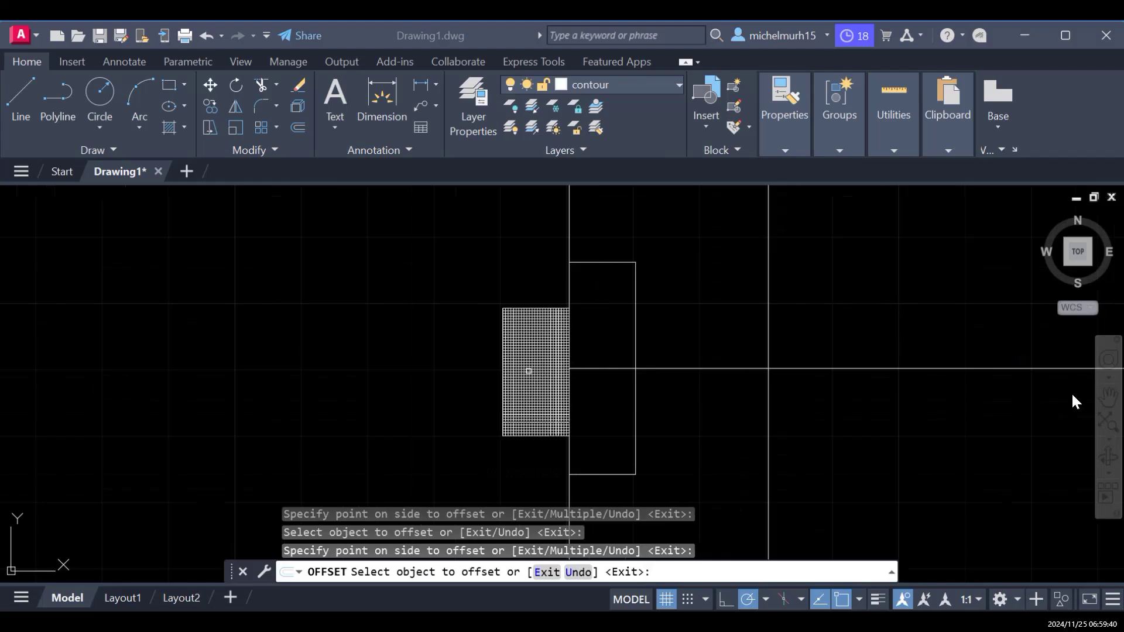
scroll(558, 322, "down", 4)
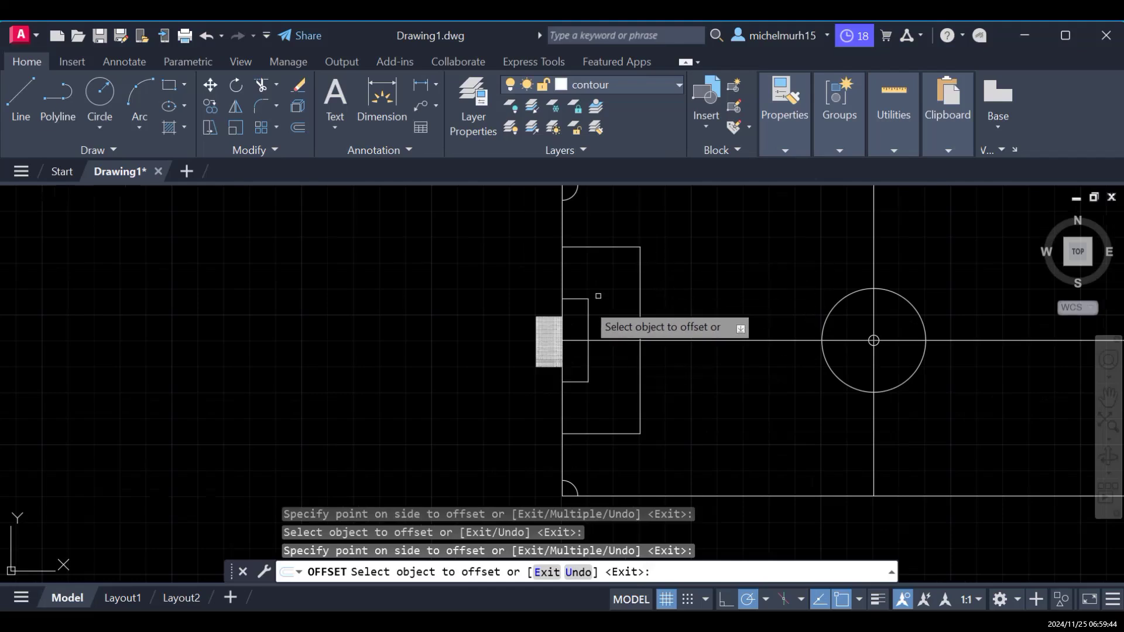
left_click(29, 94)
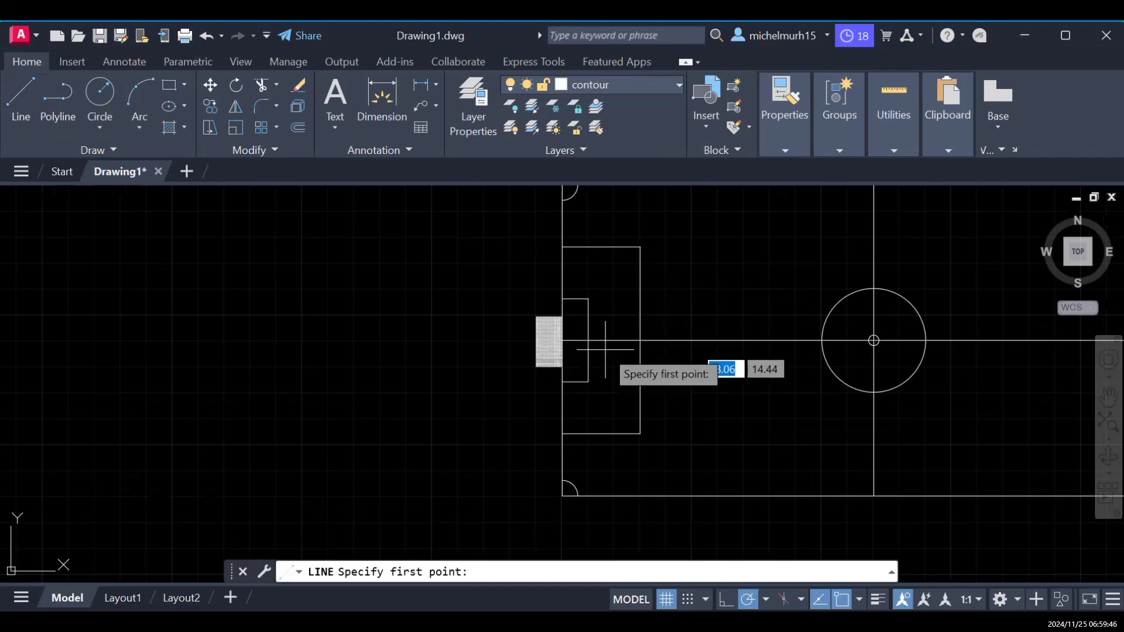
key("Escape")
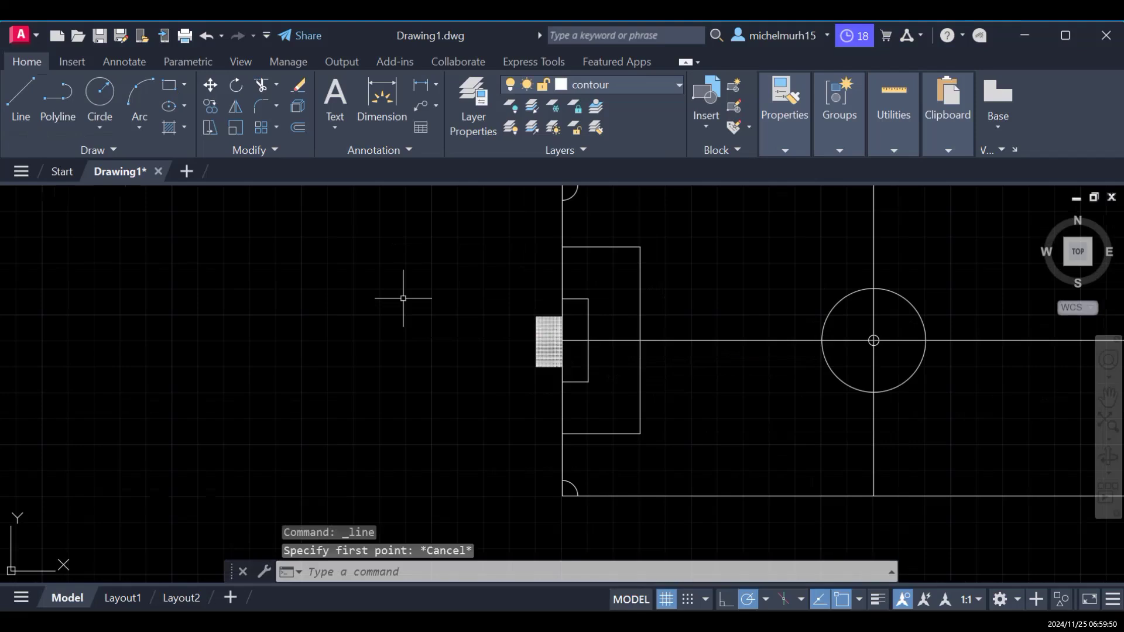
type("extend")
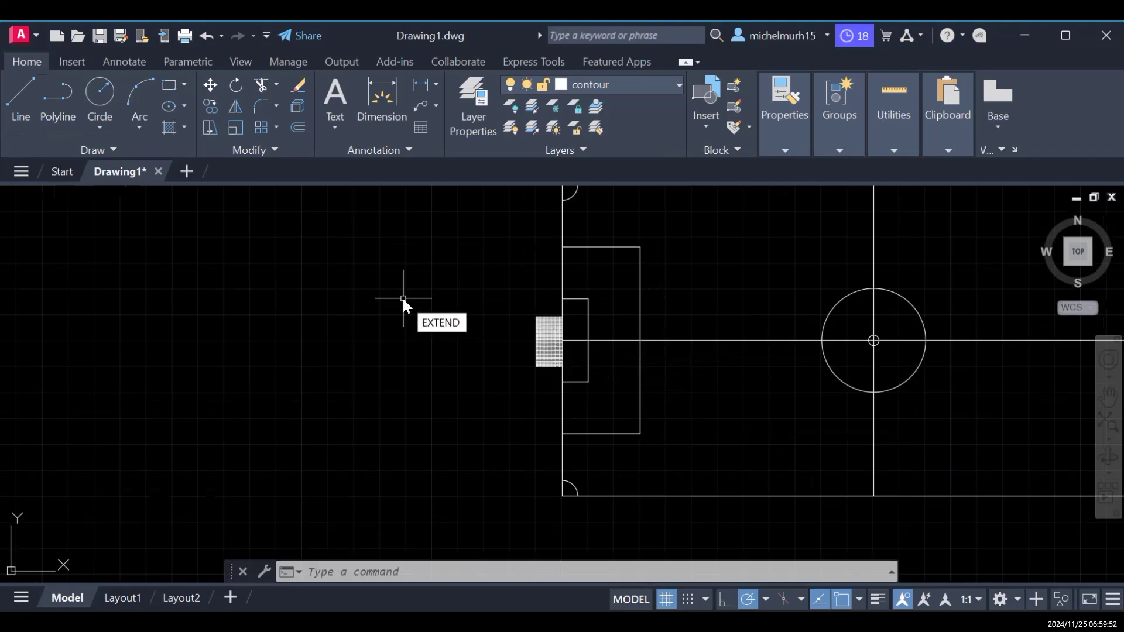
key("BackSpace")
type("d")
key("Return")
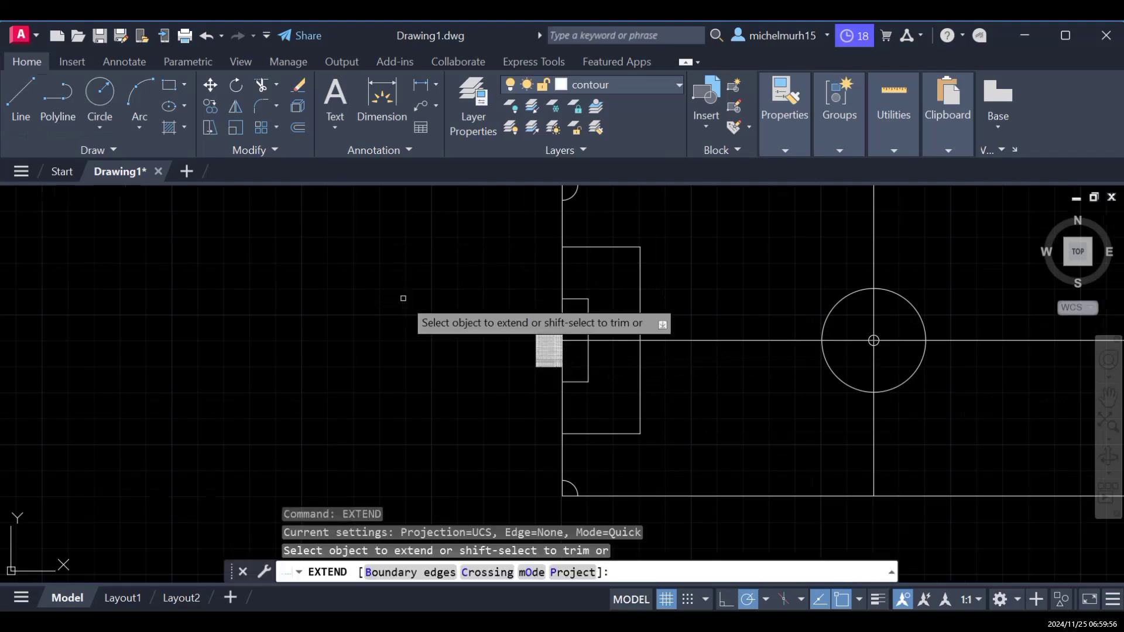
left_click(579, 300)
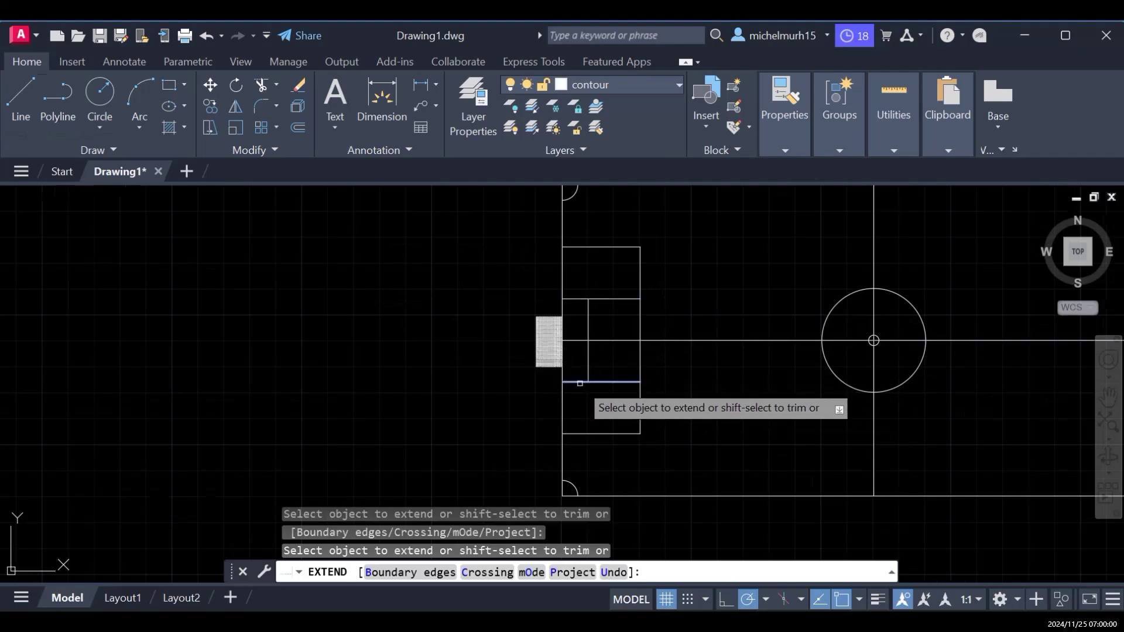
key("Escape")
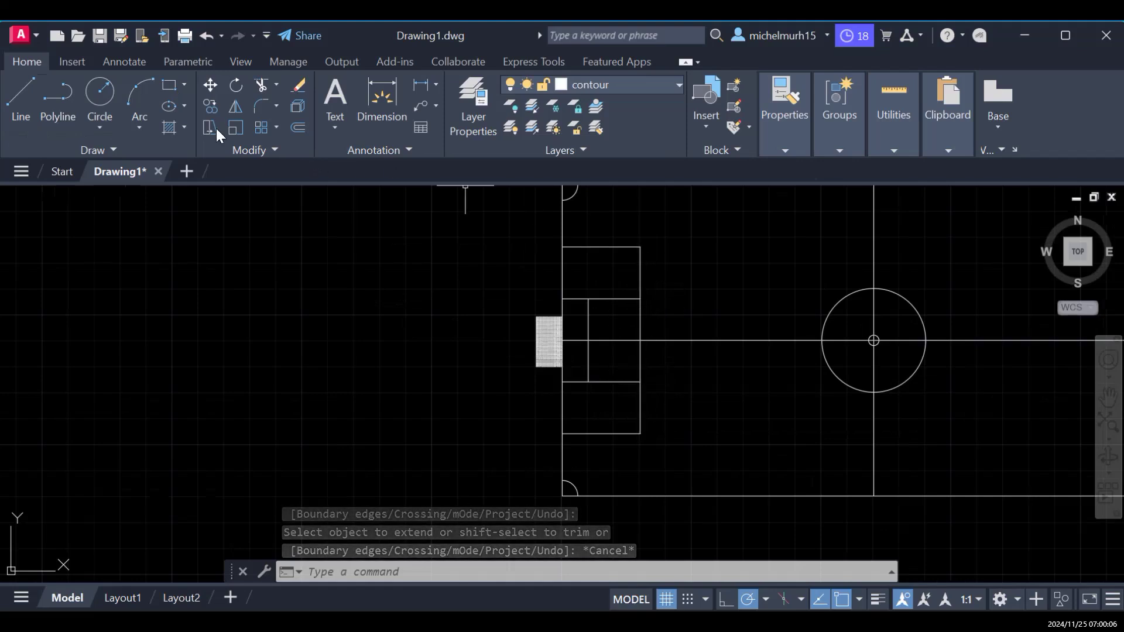
Step: Draw a start-end-radius arc of 1 m radius on the penalty area's vertical side, from the lower extended line's endpoint to the upper one's
left_click(136, 124)
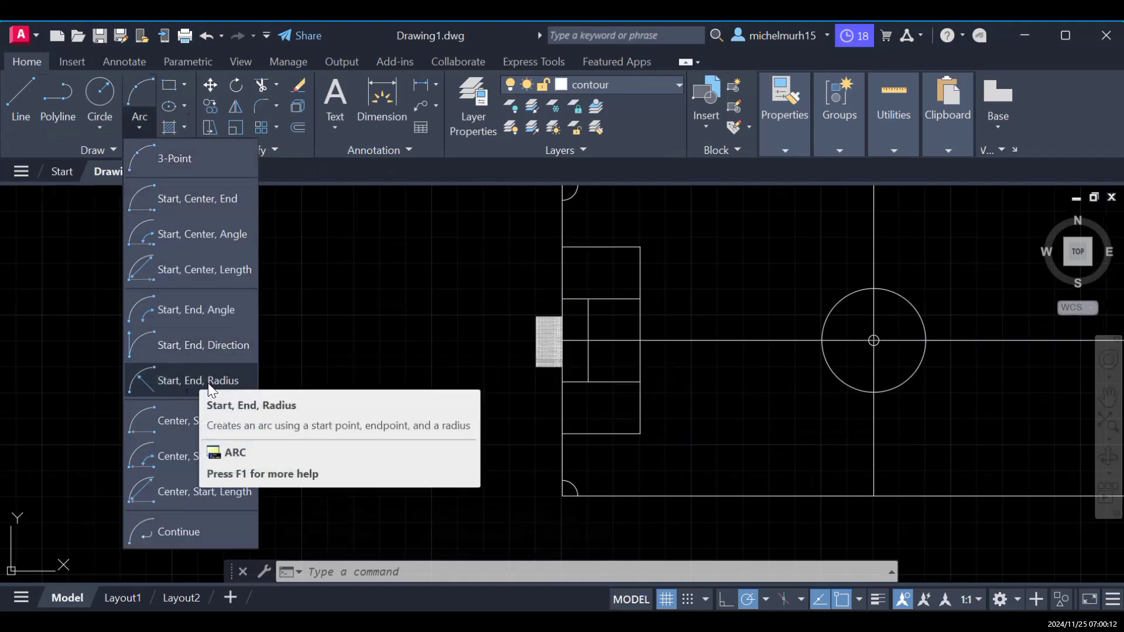
left_click(191, 389)
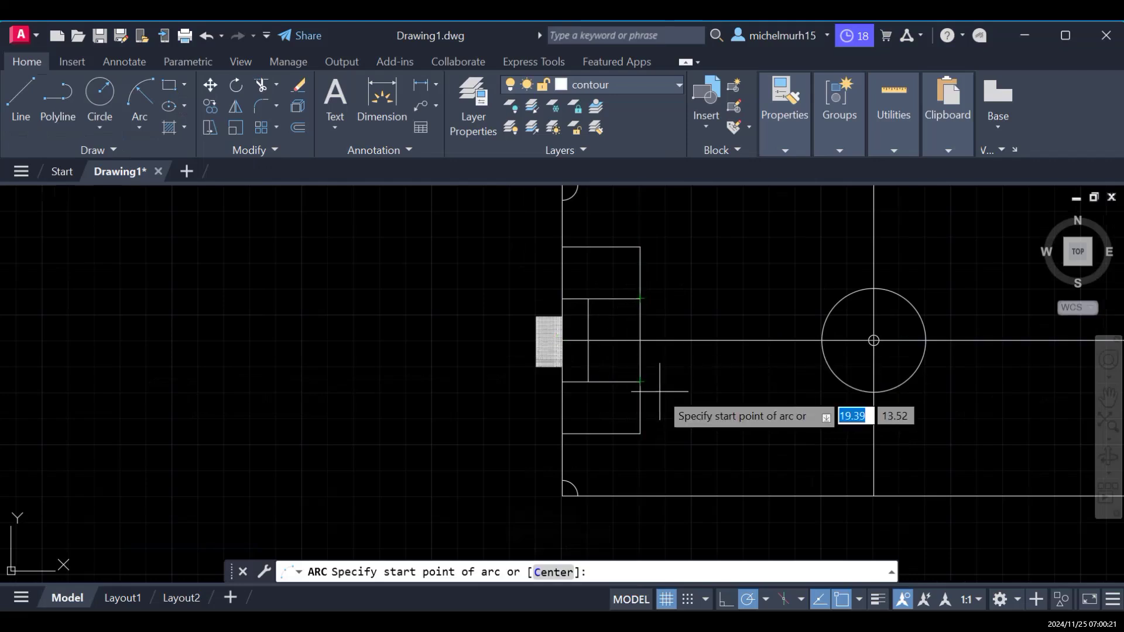
left_click(641, 381)
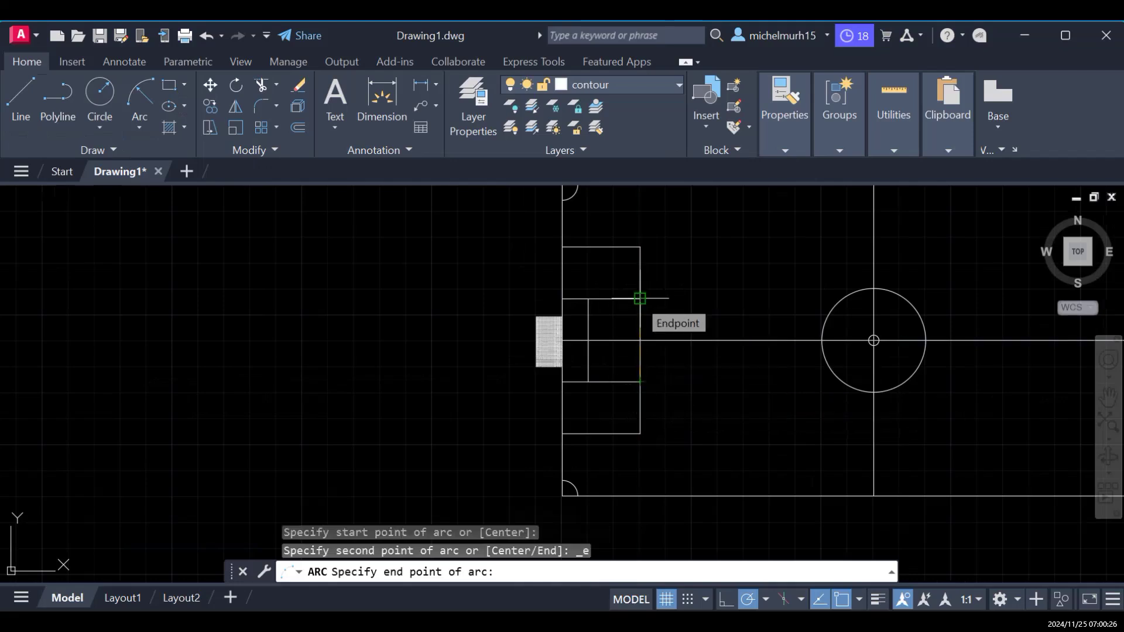
left_click(639, 299)
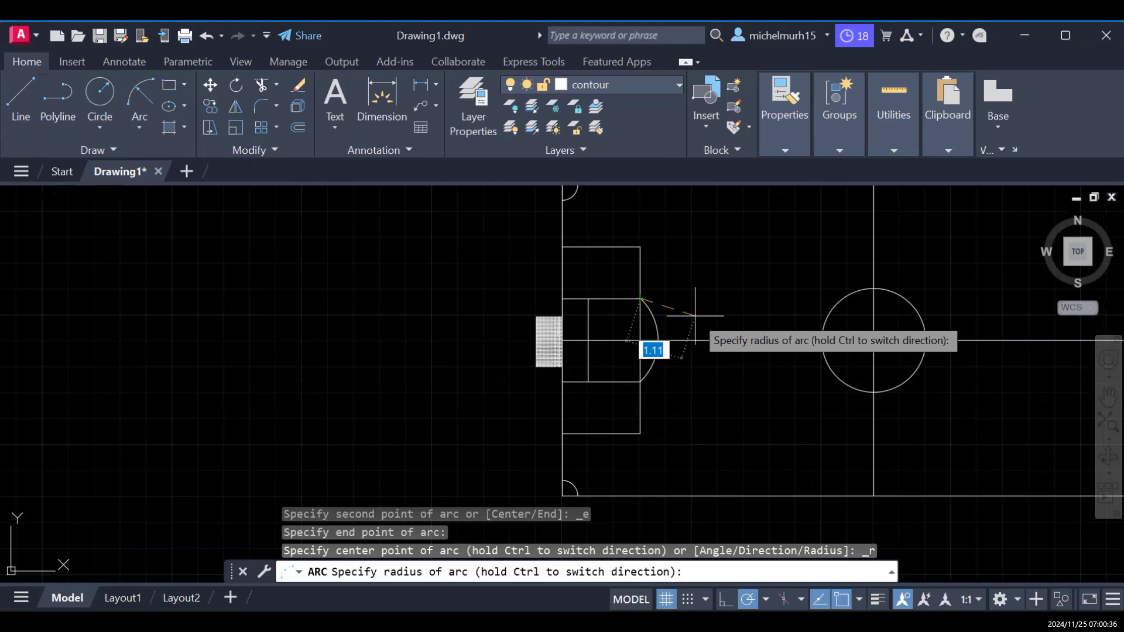
type("1")
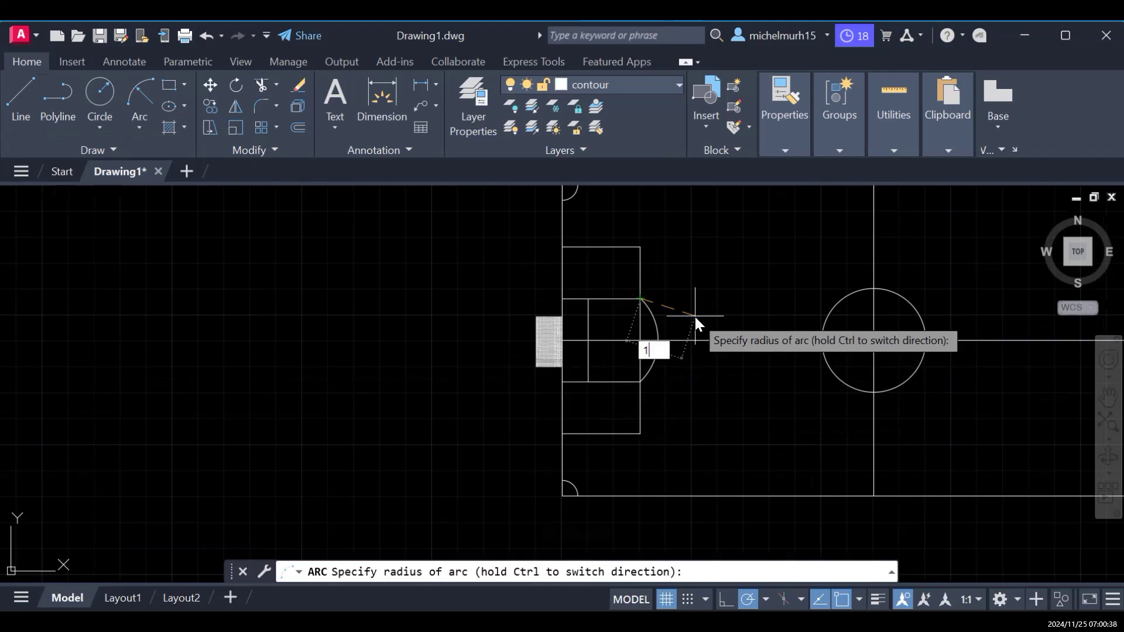
key("Return")
key("Escape")
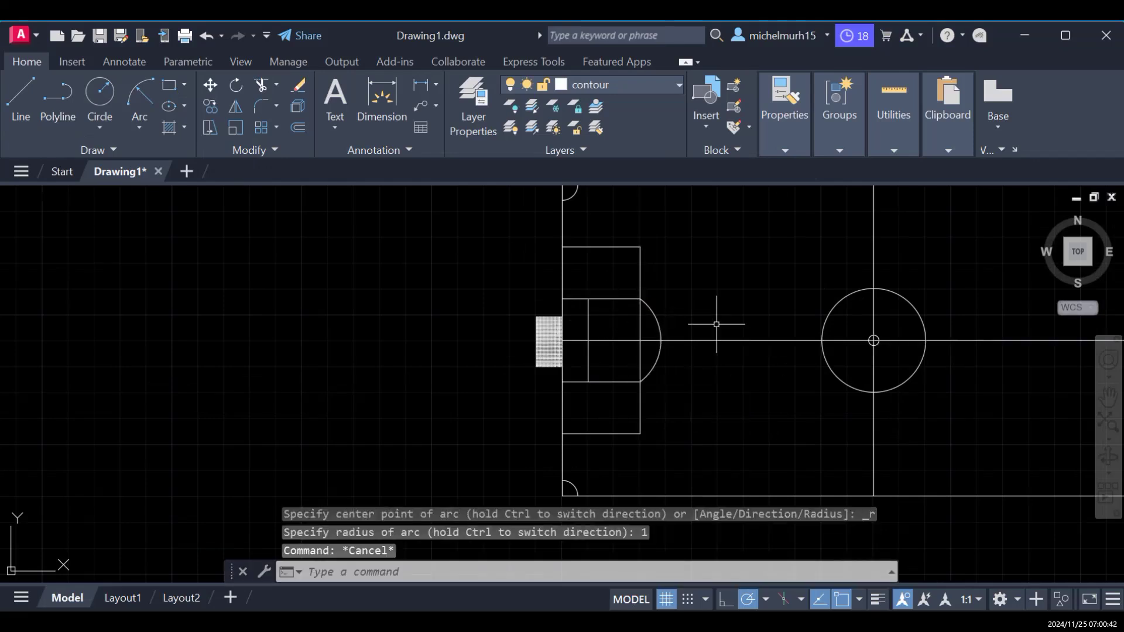
Step: Trim the extended horizontal lines between the goal area and penalty area, and the midline segment inside the goal area
type("trim")
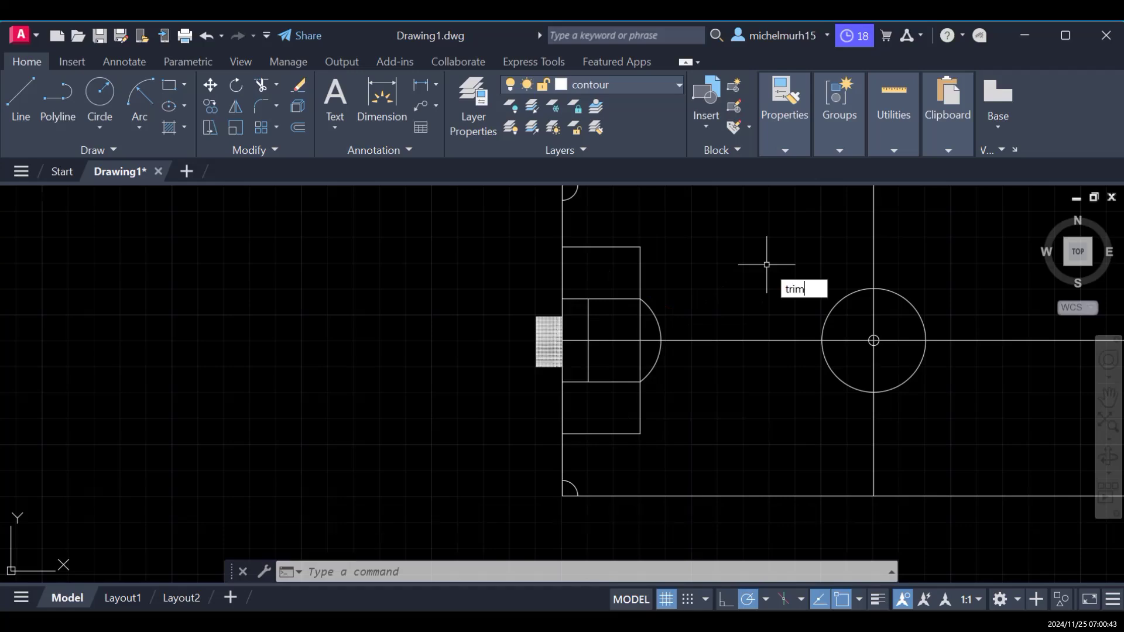
key("Return")
left_click(606, 300)
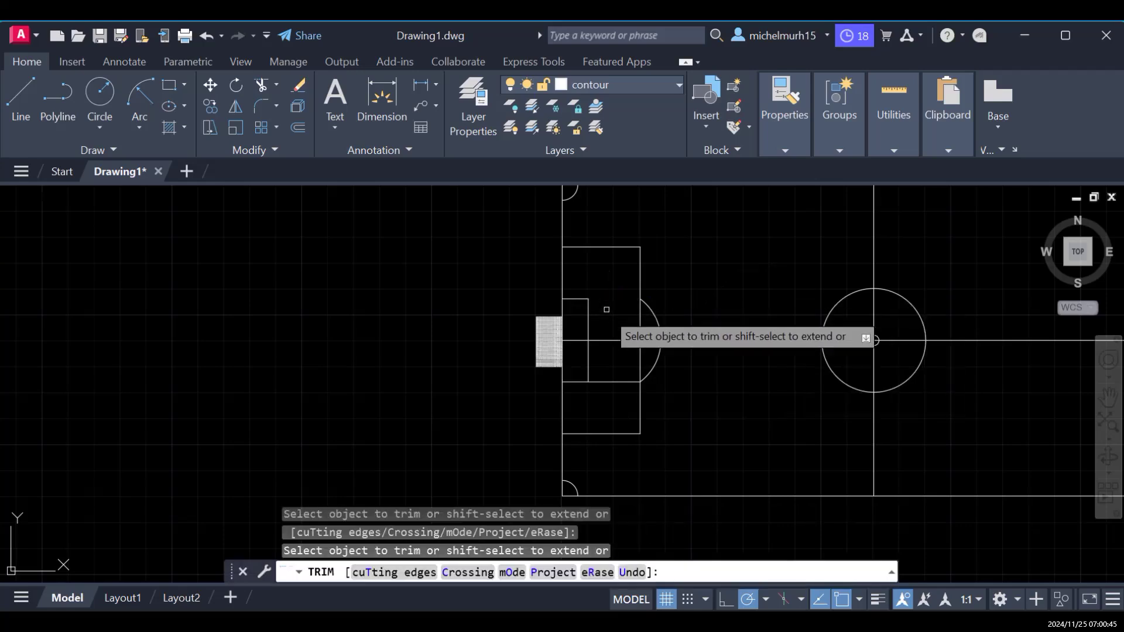
left_click(606, 381)
left_click(577, 340)
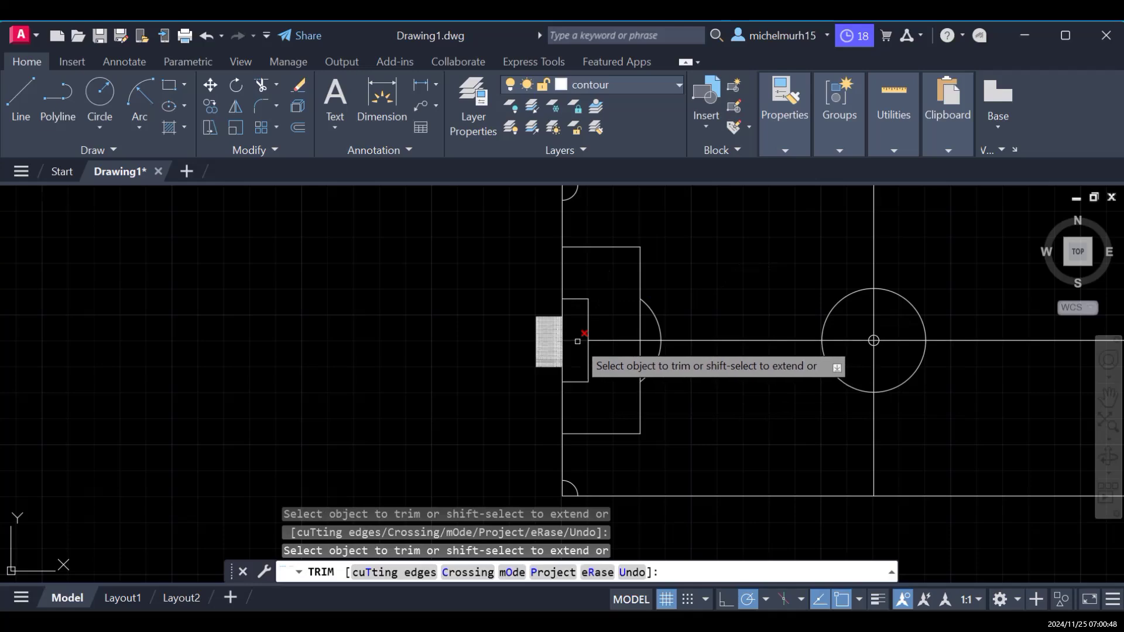
left_click(622, 340)
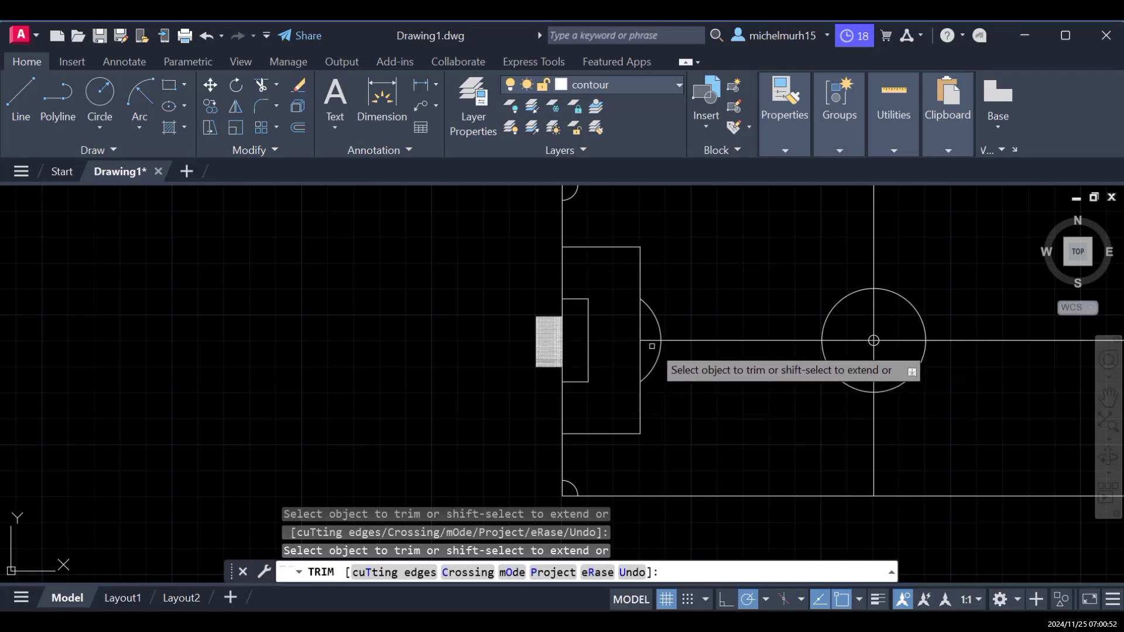
key("ctrl+z")
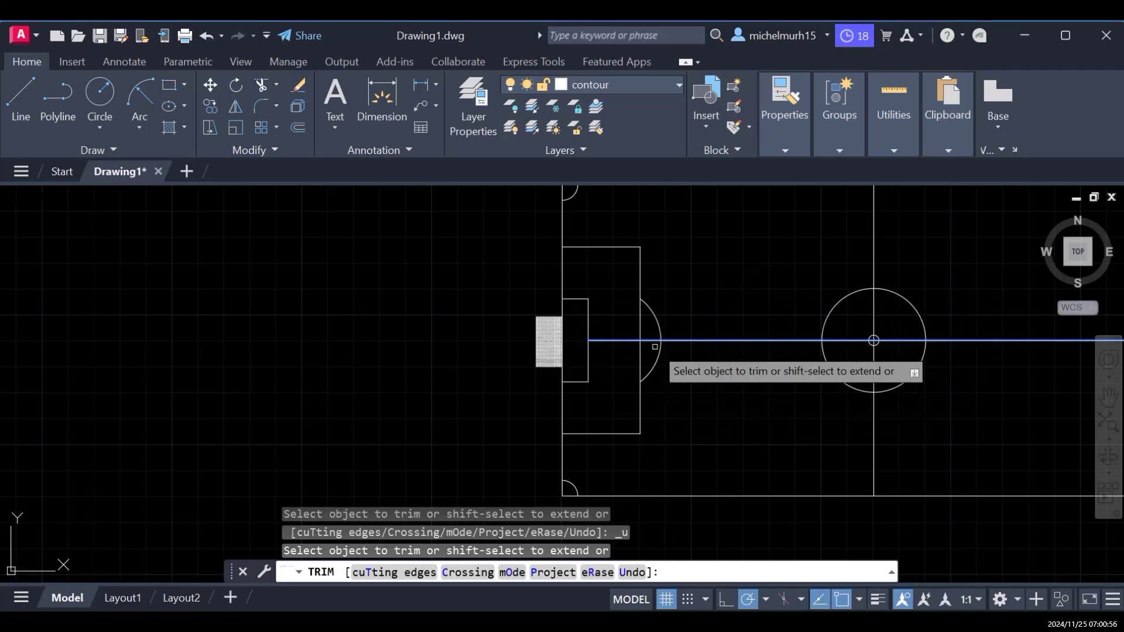
key("Escape")
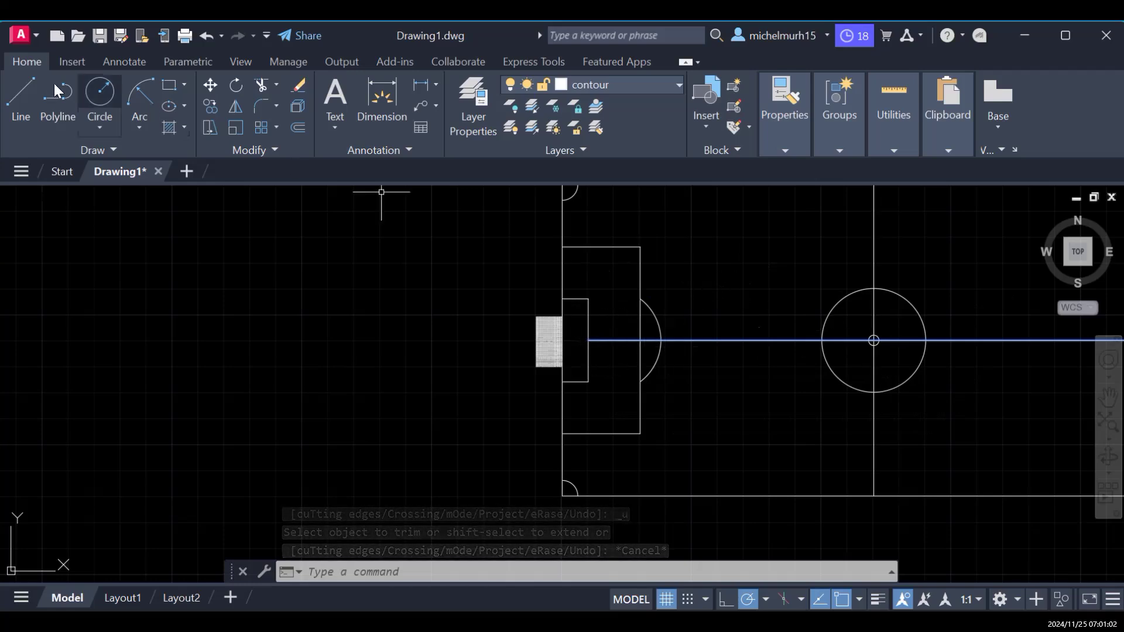
left_click(20, 95)
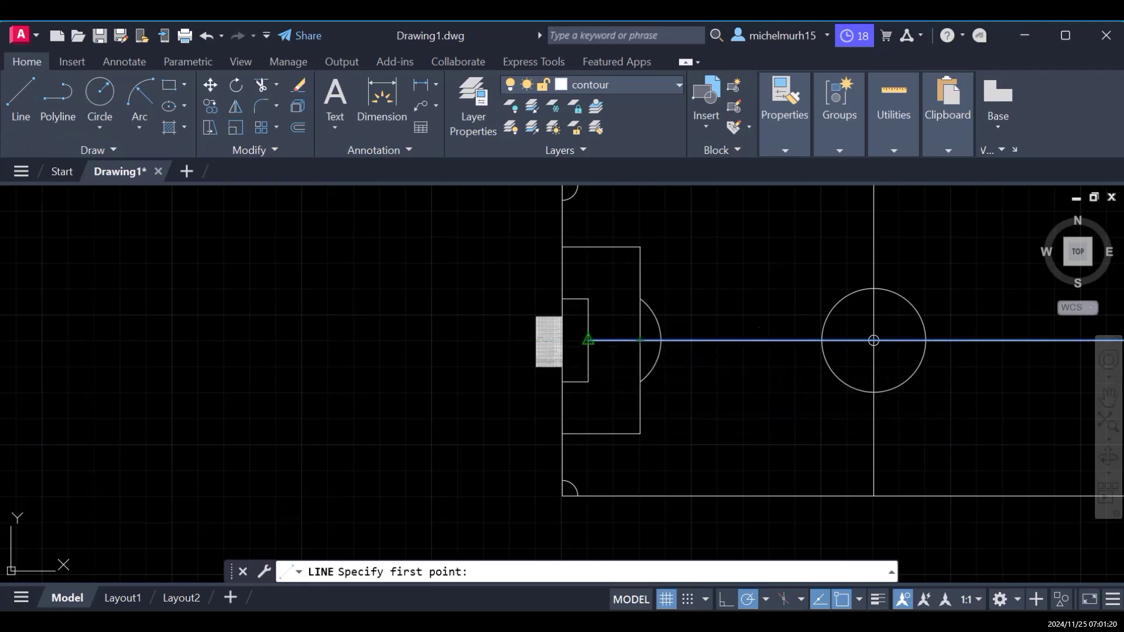
left_click(587, 340)
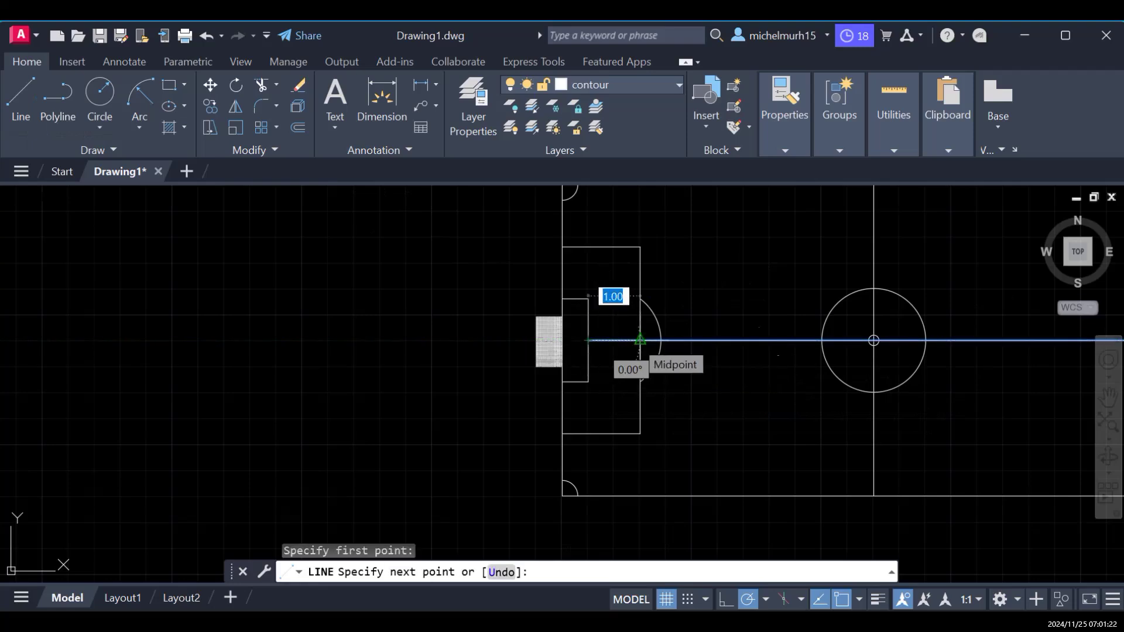
key("Escape")
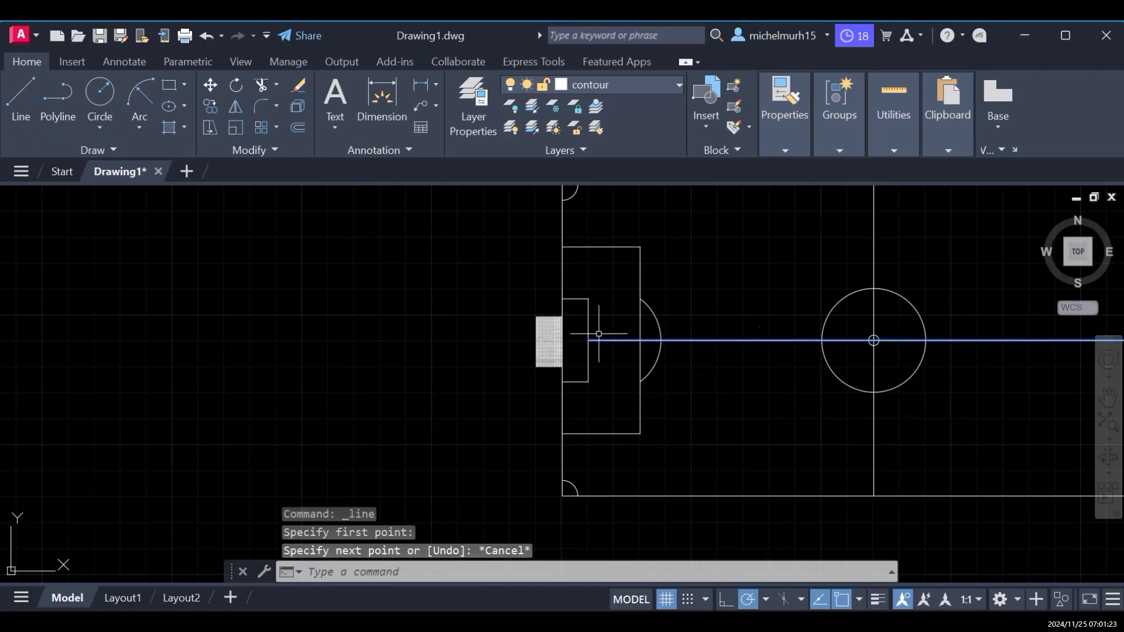
Step: Draw a vertical helper line upward from the midline, starting 0.5 m from the goal area's vertical side toward midfield
left_click(21, 96)
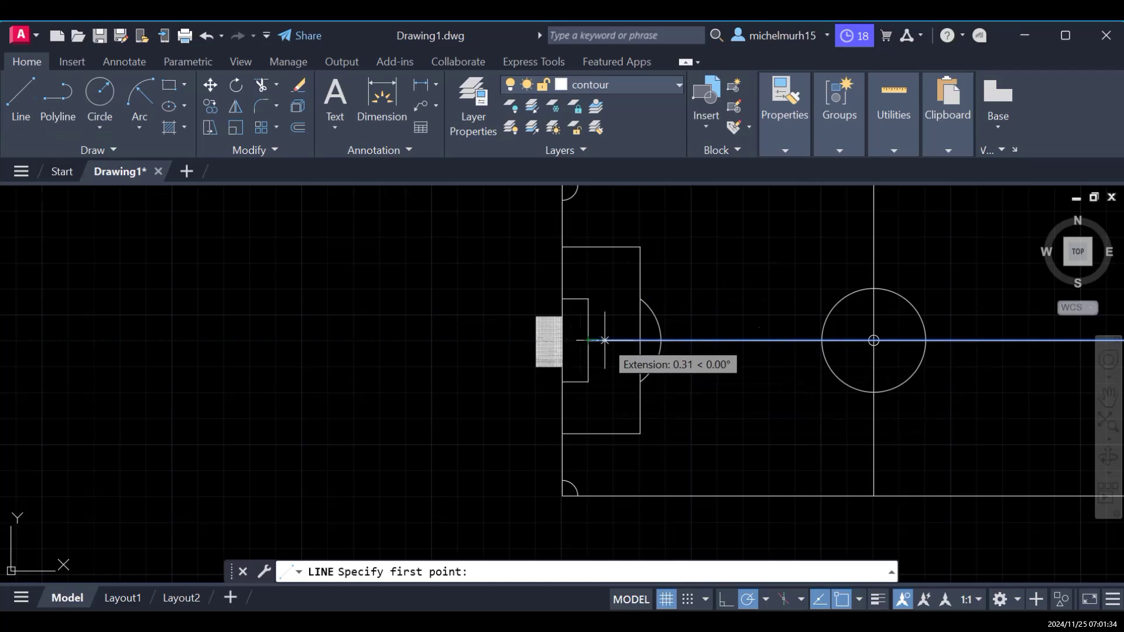
type("0.")
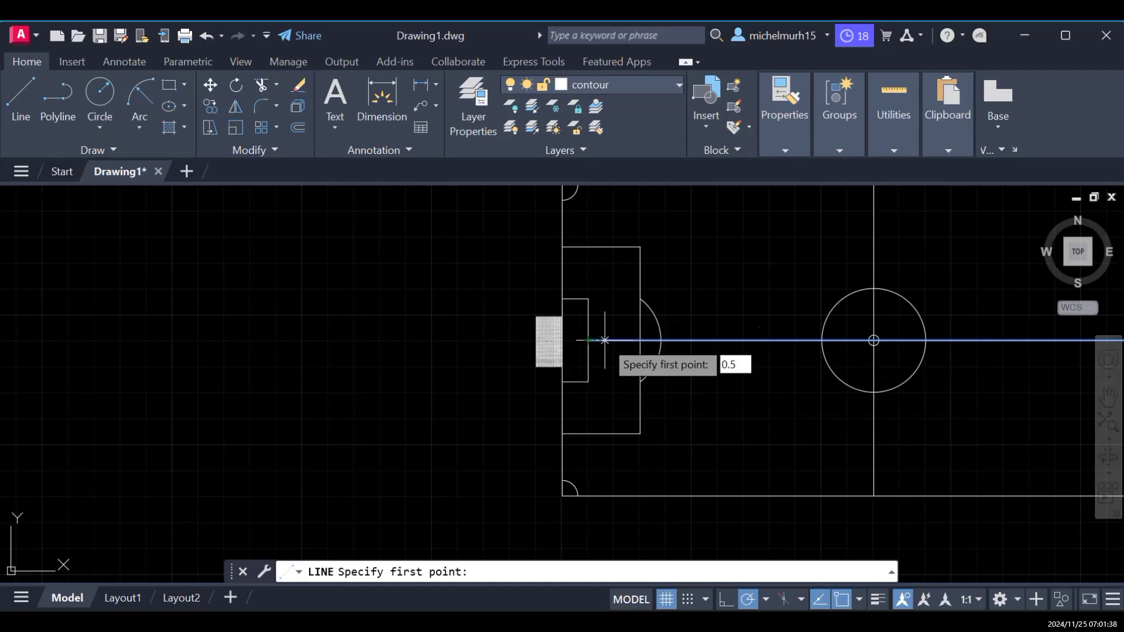
type("5")
key("Return")
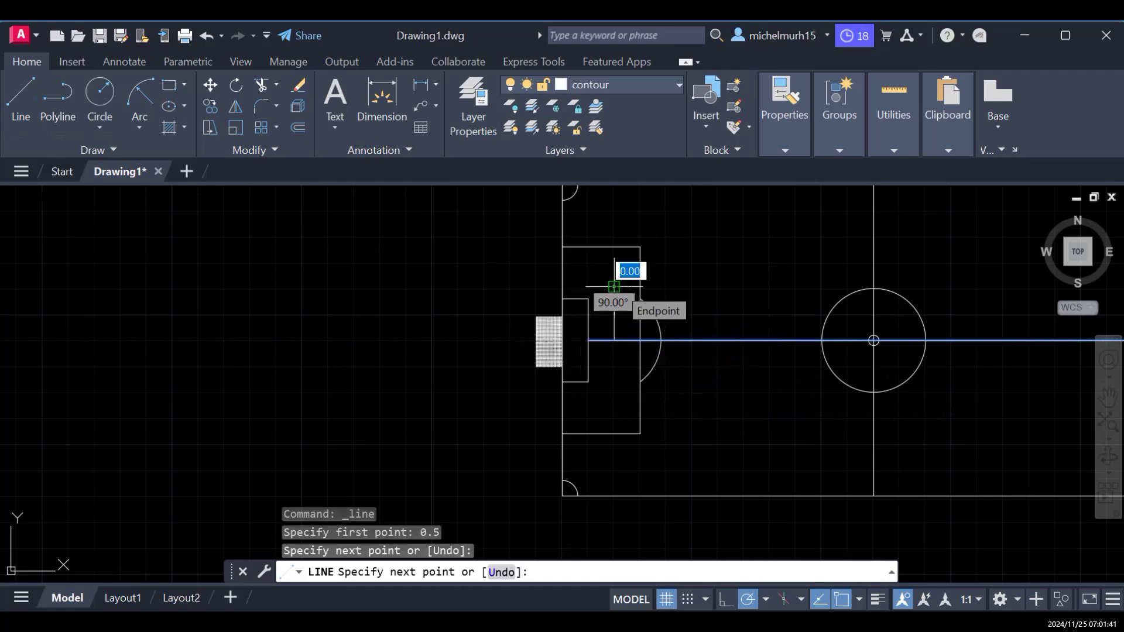
key("Escape")
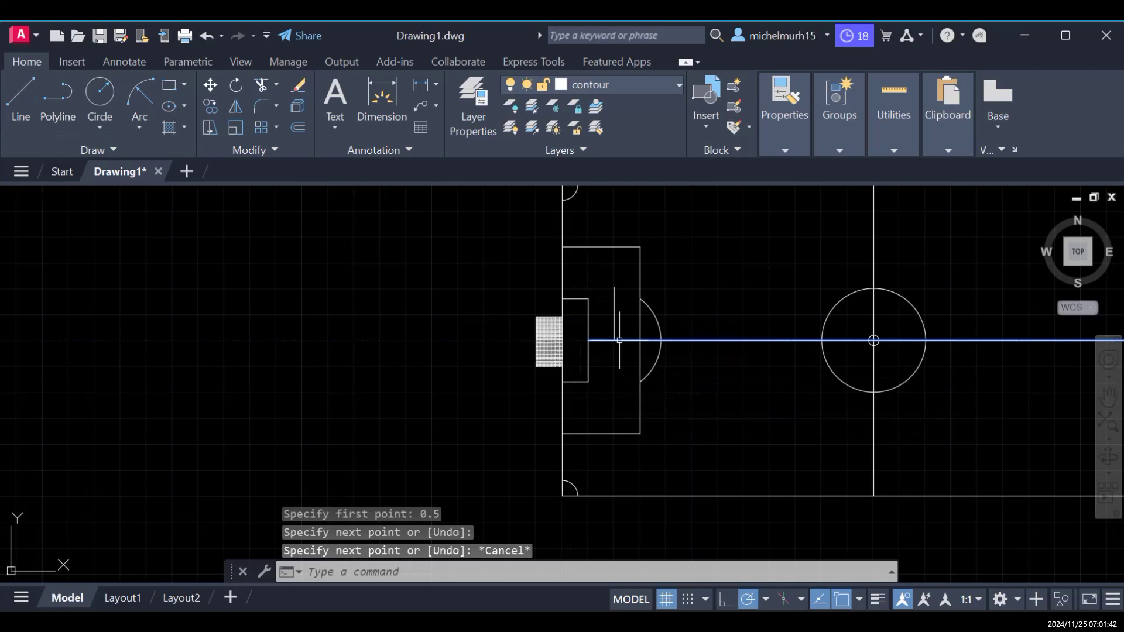
Step: Draw a penalty-spot circle of 0.1 m radius at the helper line's lower endpoint and delete the helper line
left_click(101, 94)
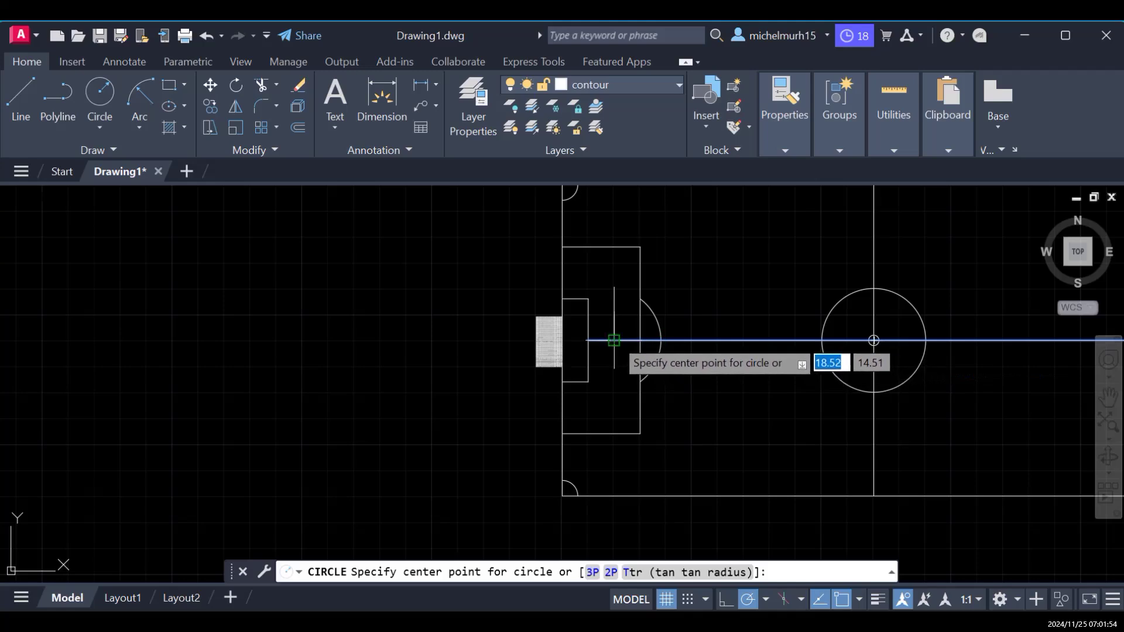
left_click(613, 340)
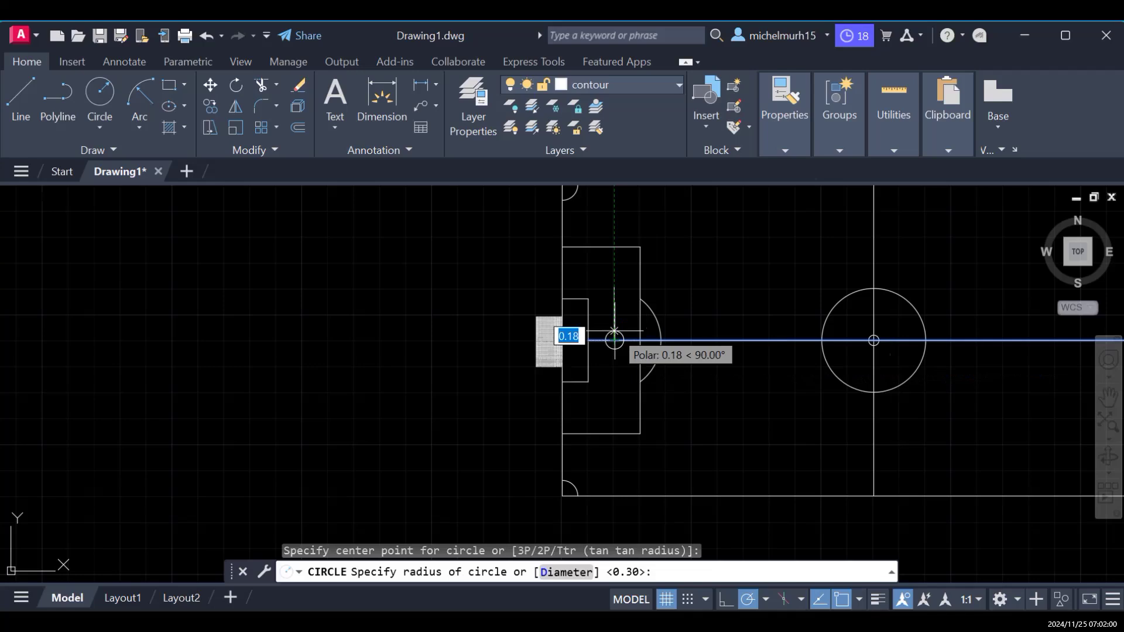
type("0.1")
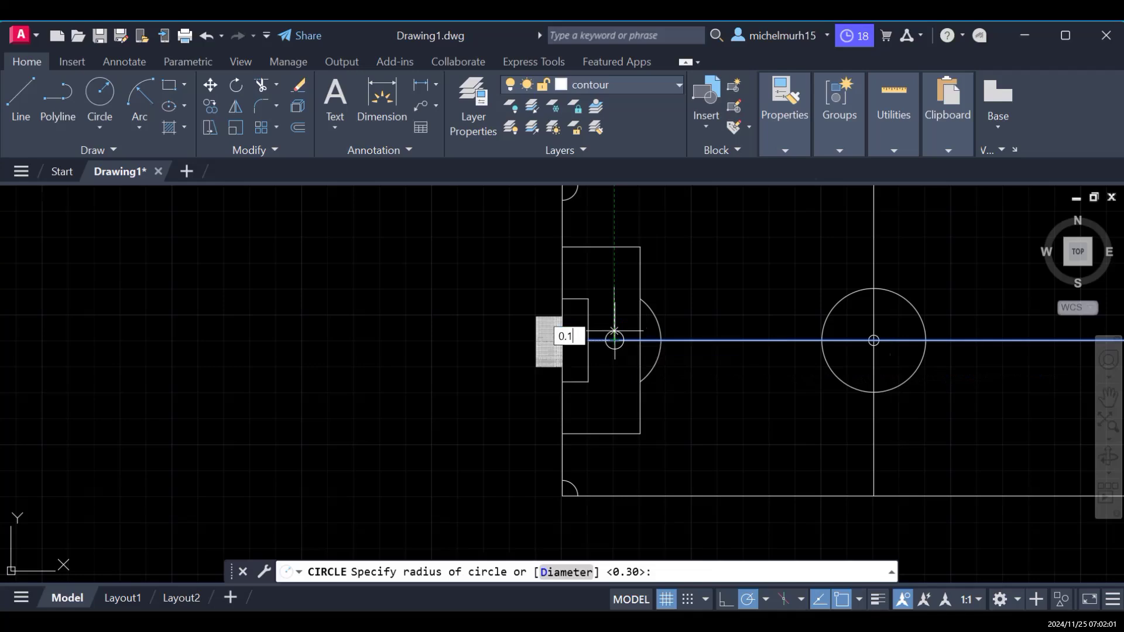
key("Return")
key("Escape")
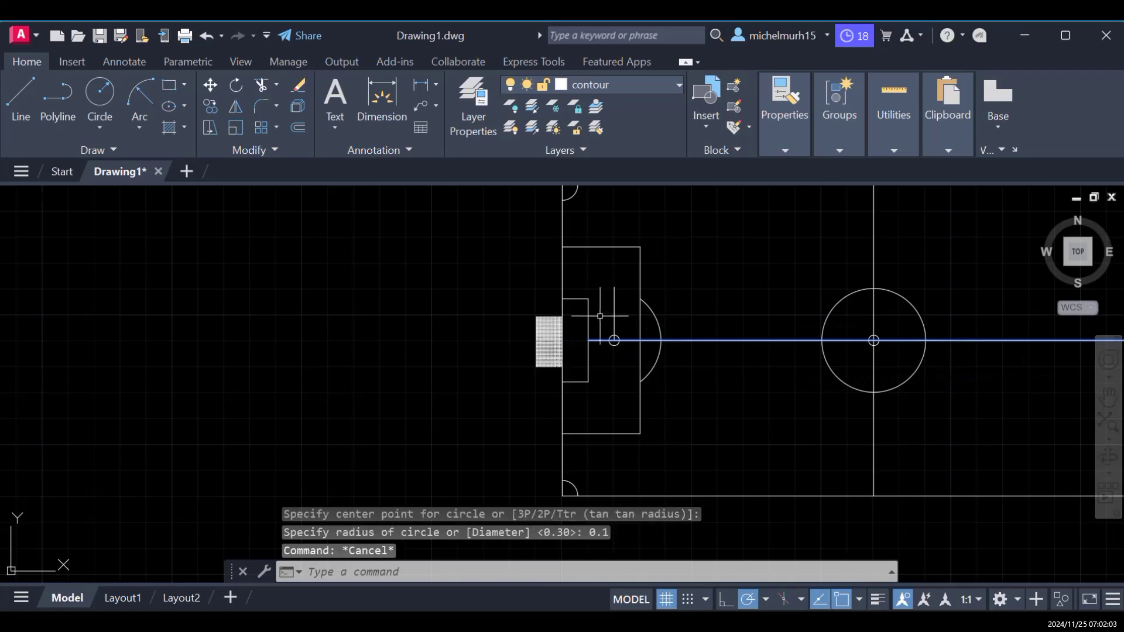
left_click(614, 312)
key("Delete")
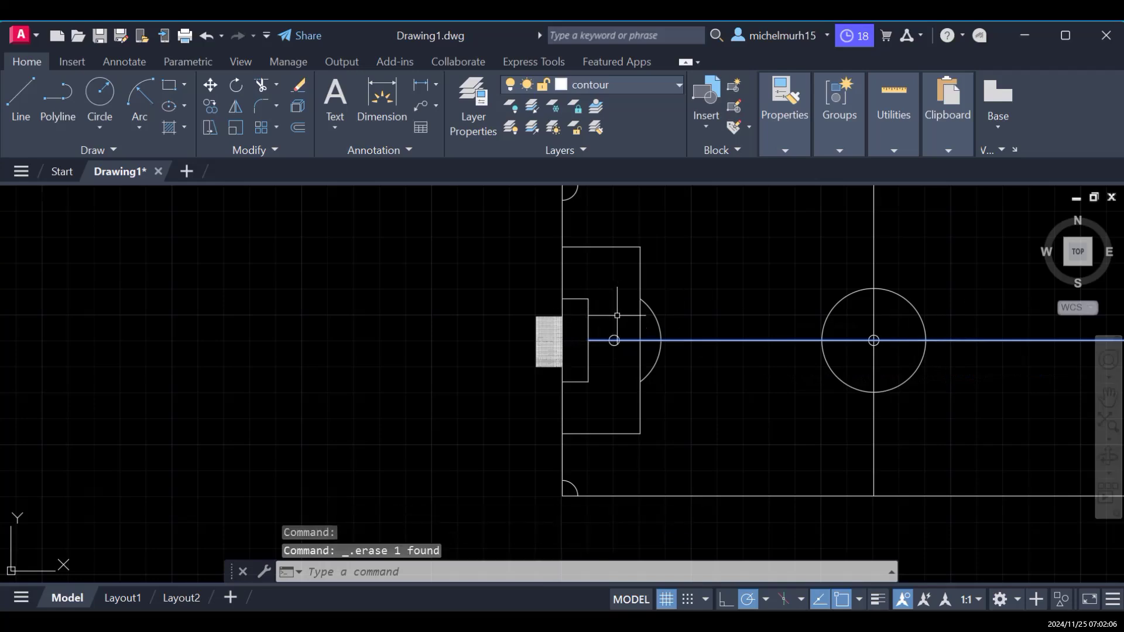
Step: Trim the horizontal midline from the goal area's vertical side through the penalty spot to the penalty arc
scroll(614, 354, "up", 2)
scroll(612, 363, "up", 2)
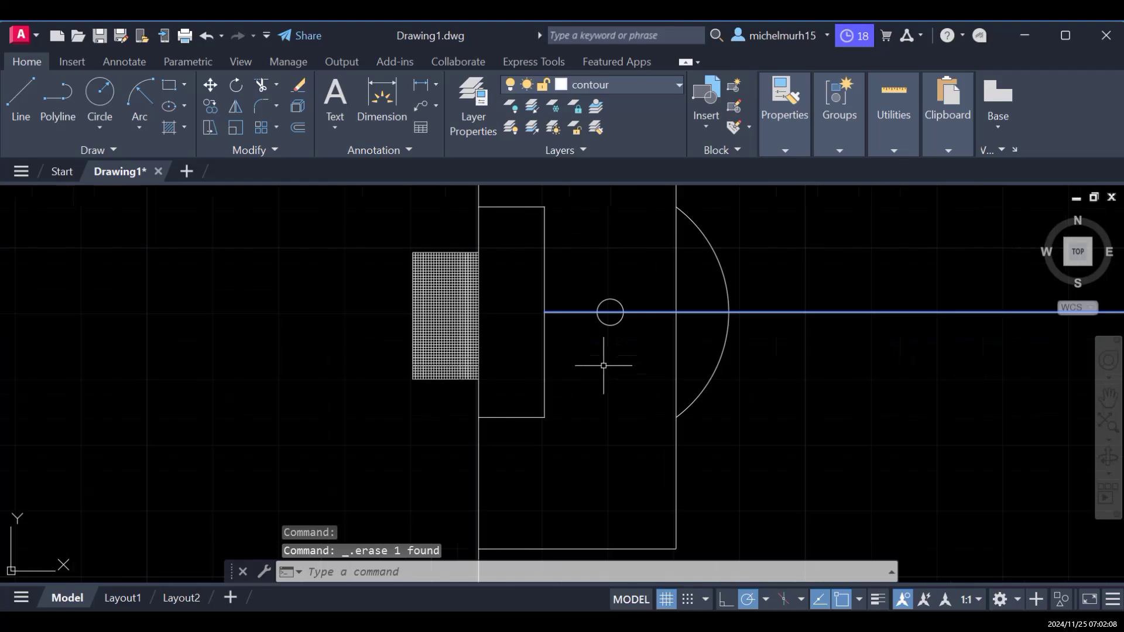
type("trim")
key("Return")
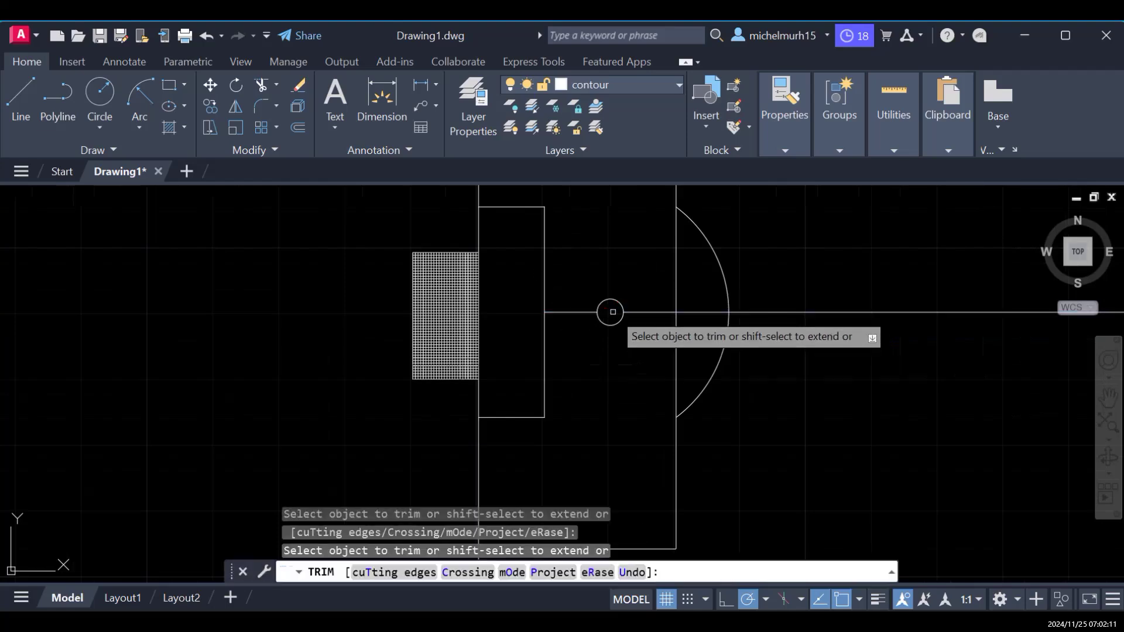
left_click(564, 312)
left_click(654, 313)
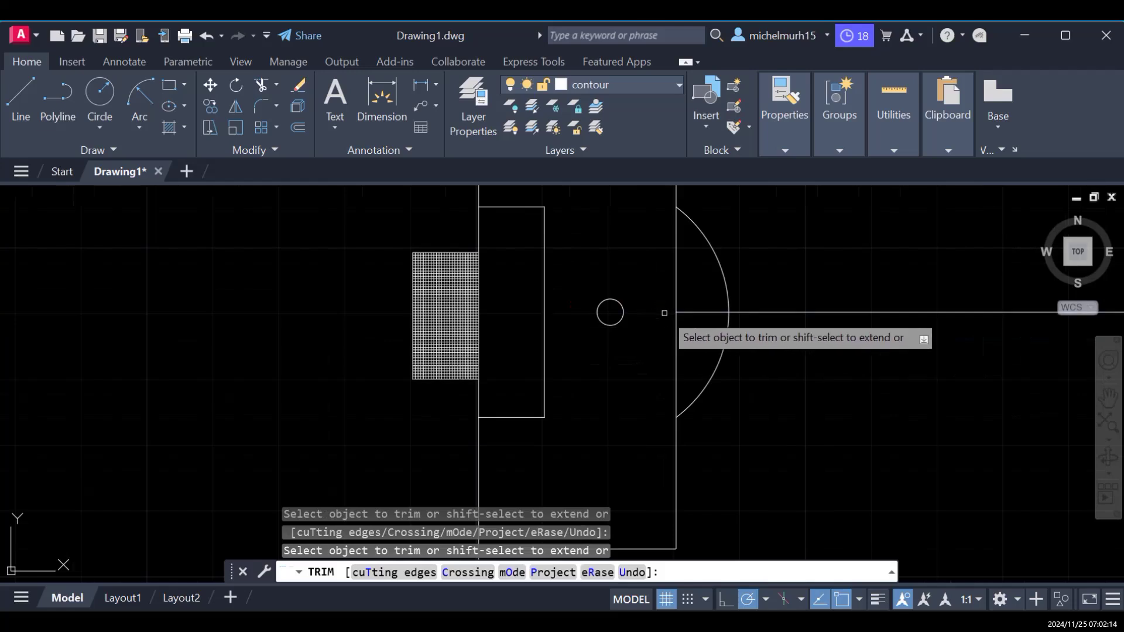
left_click(707, 312)
scroll(718, 328, "down", 5)
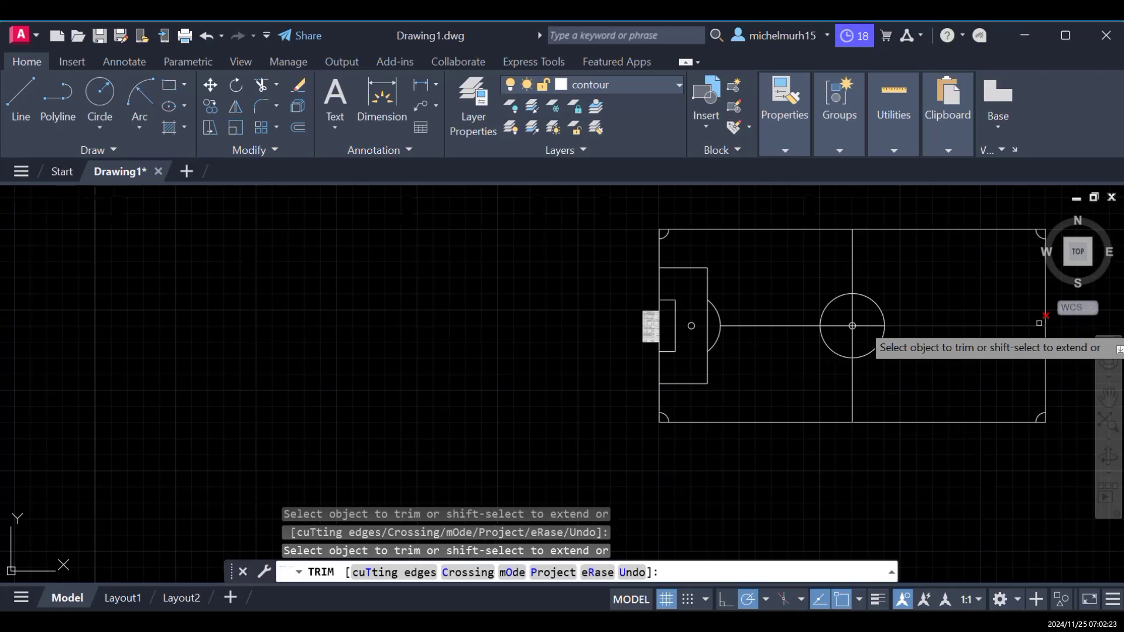
key("Escape")
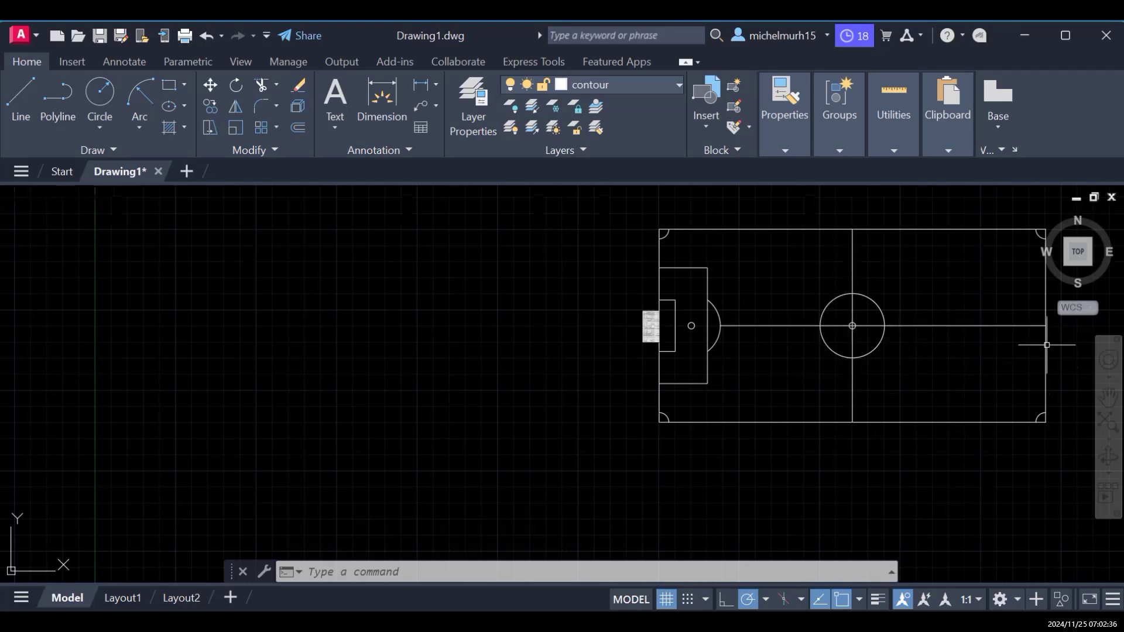
Step: Extend the penalty area's upper and lower horizontal lines across the halfway line to the field's opposite end line
left_click(1108, 398)
left_click_drag(957, 390, 894, 398)
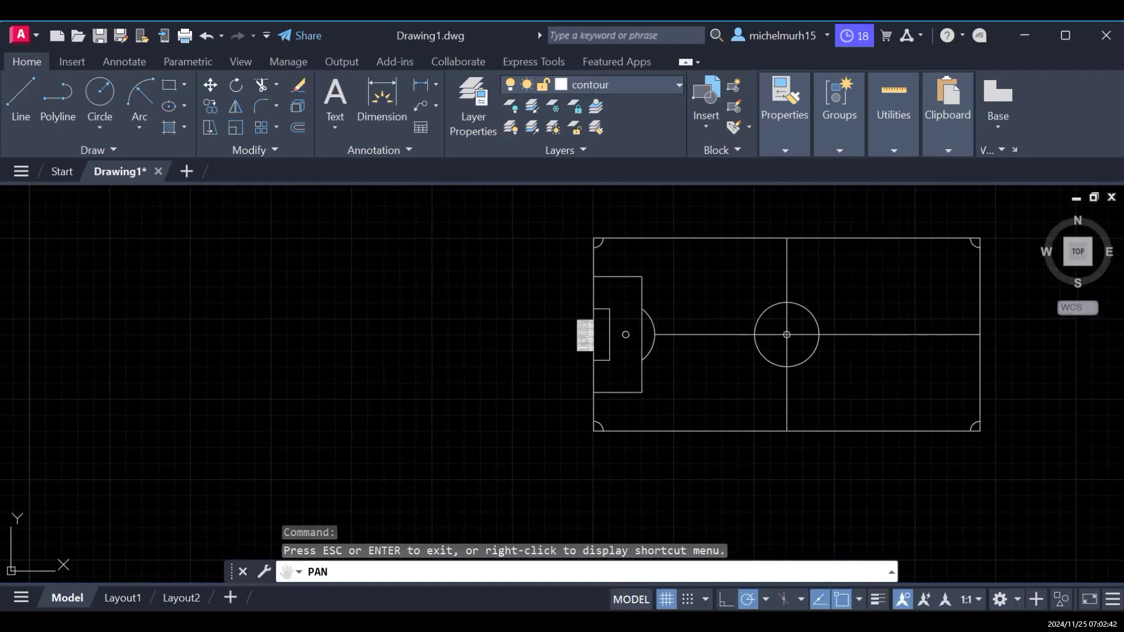
key("Escape")
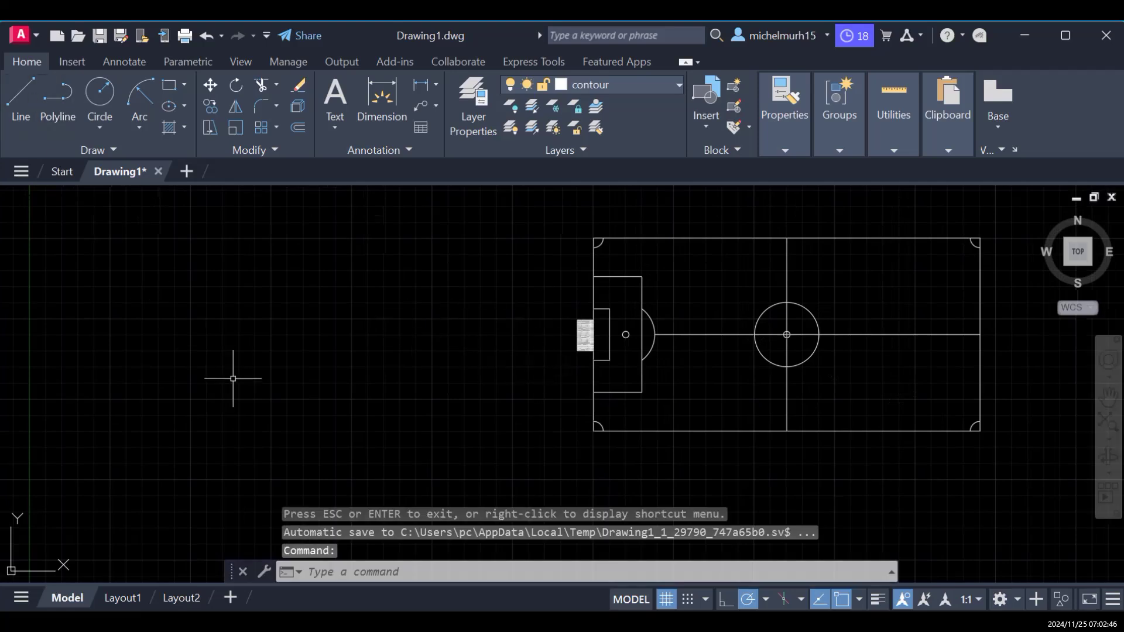
type("exten")
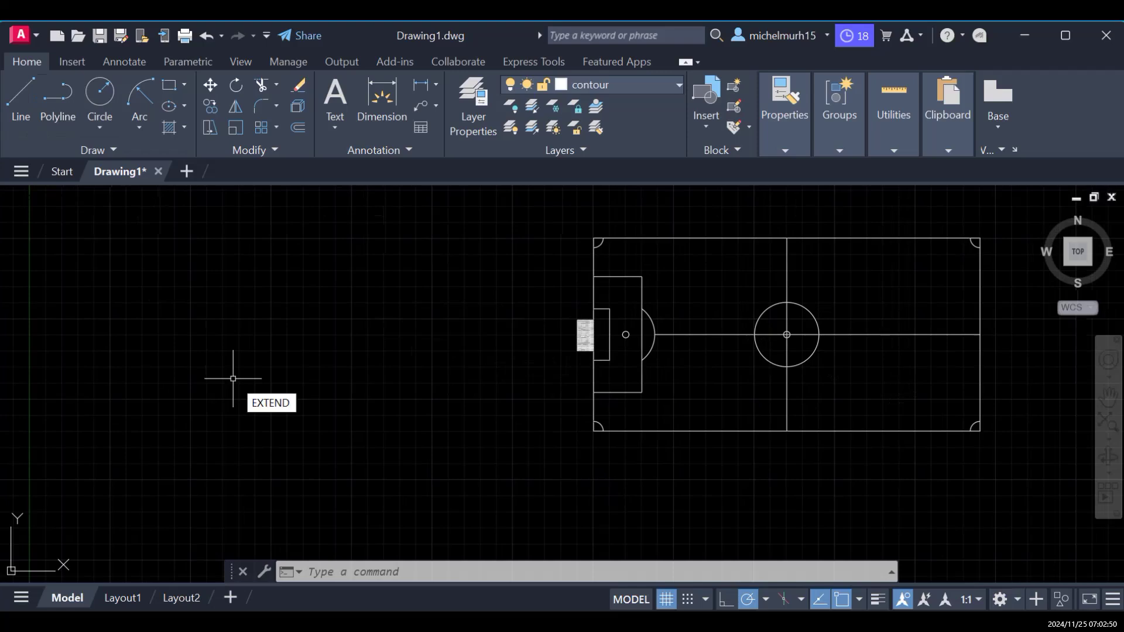
key("Return")
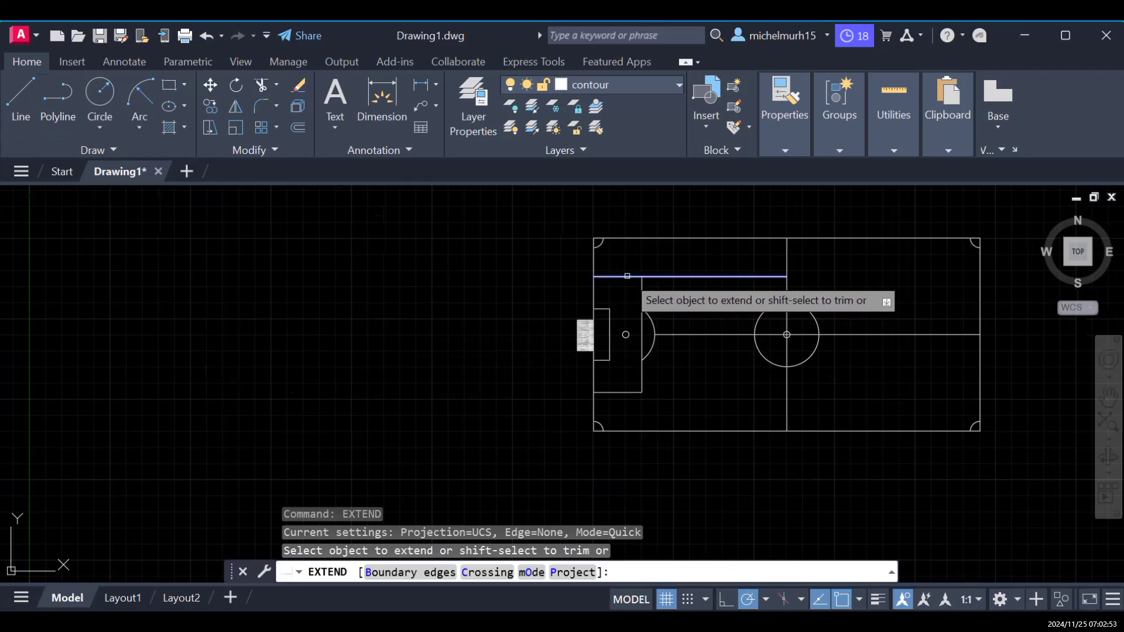
left_click(671, 278)
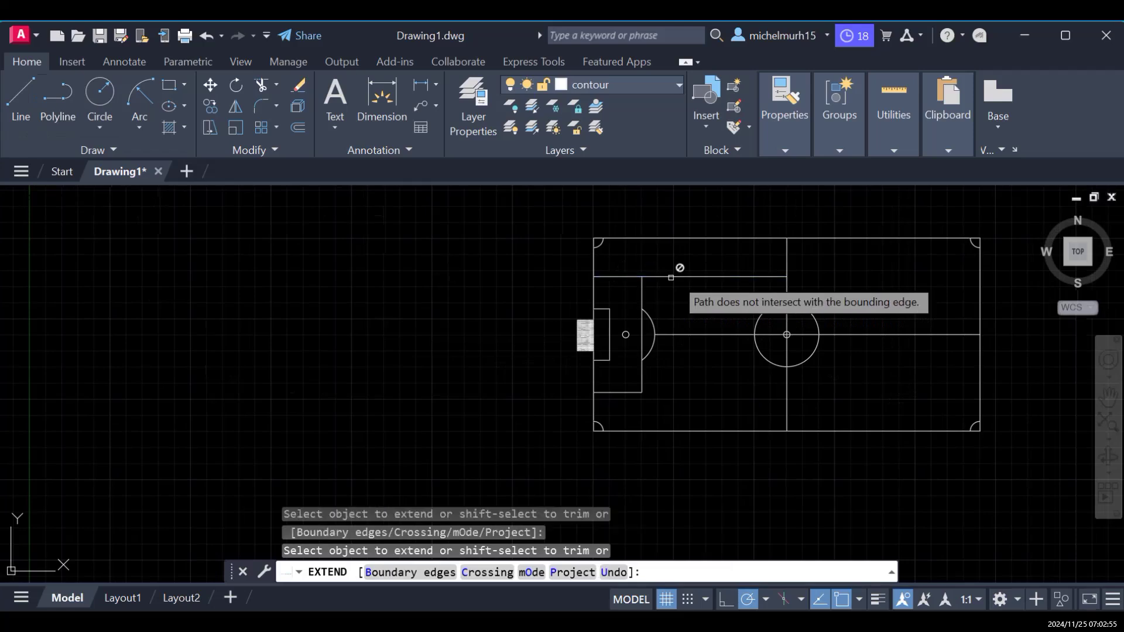
left_click(717, 276)
left_click(629, 393)
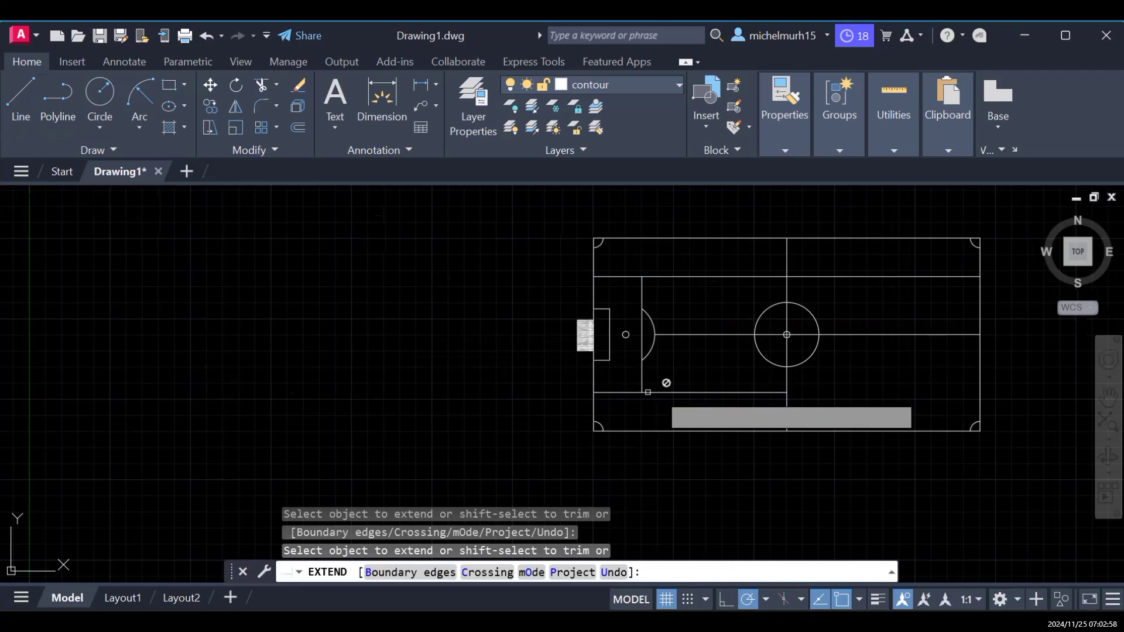
left_click(742, 393)
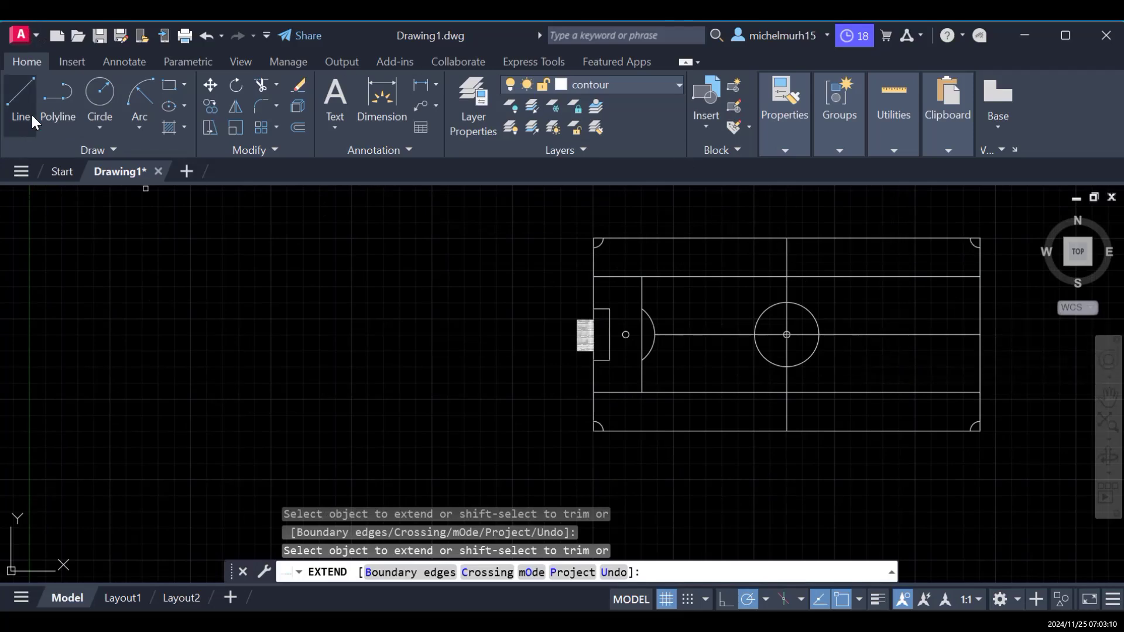
Step: Draw the second penalty area's vertical side between the extended lines, starting 1.5 m in from the field's opposite end line
left_click(20, 103)
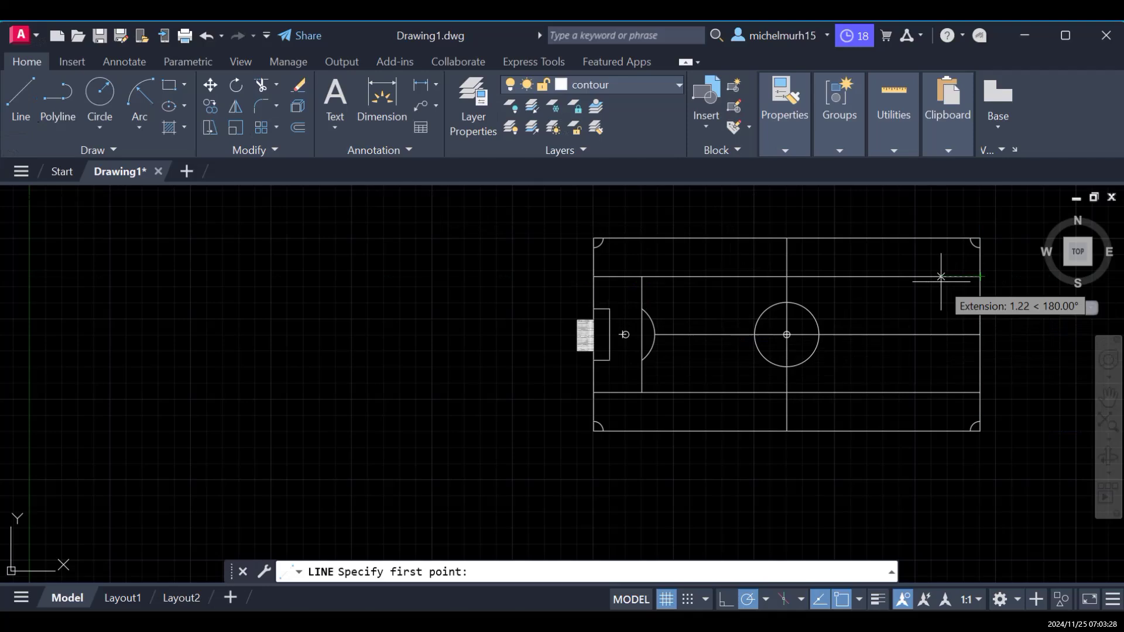
type("1.5")
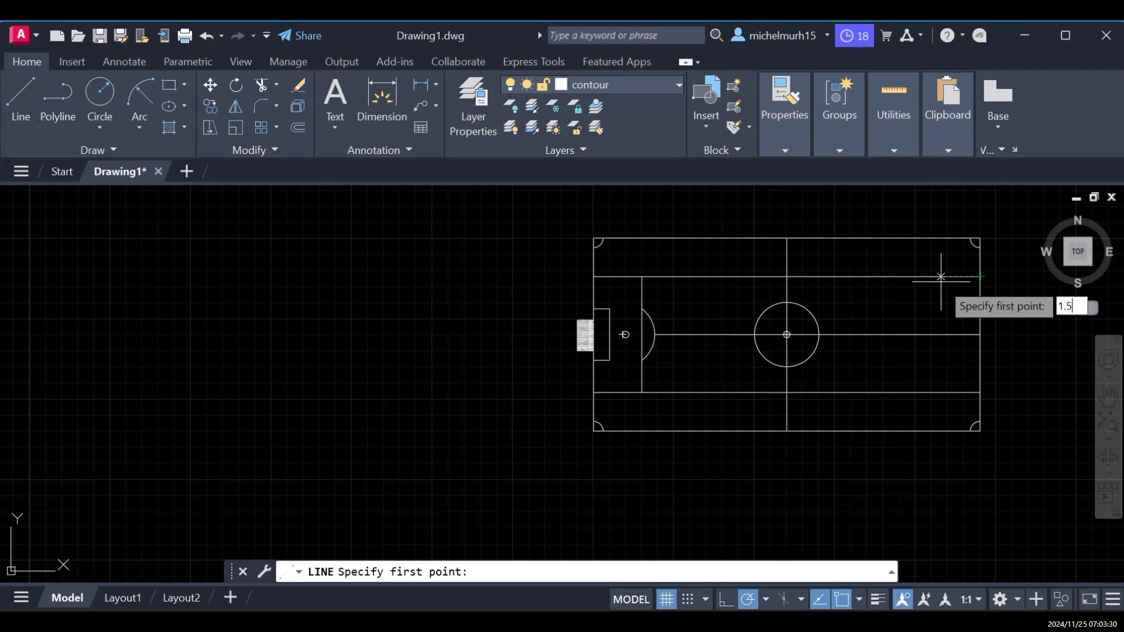
key("Return")
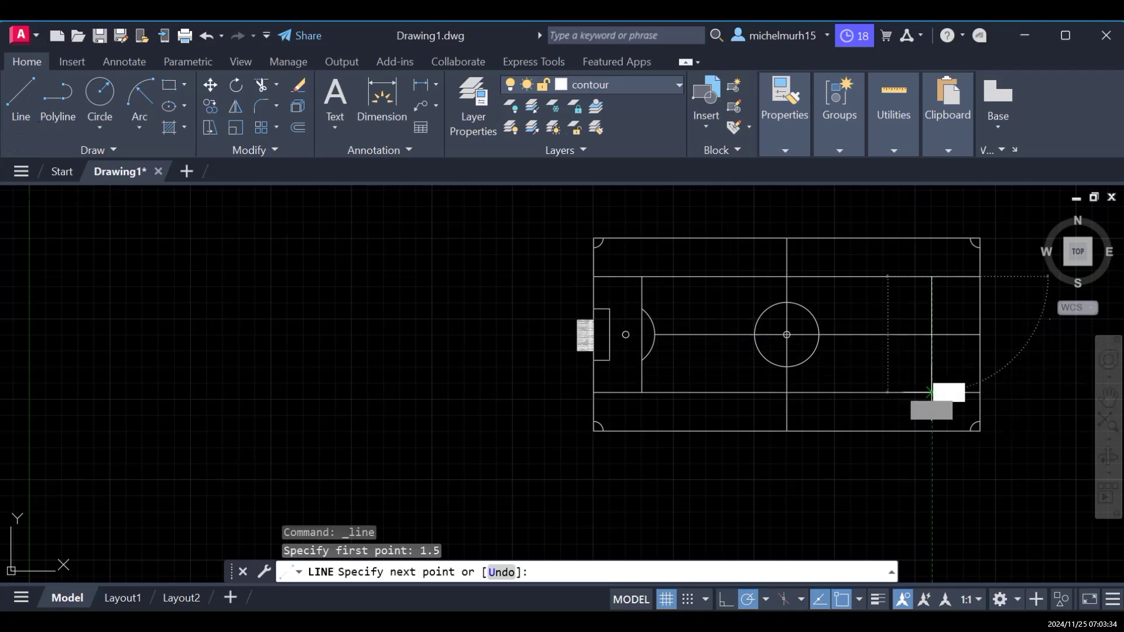
left_click(931, 392)
key("Escape")
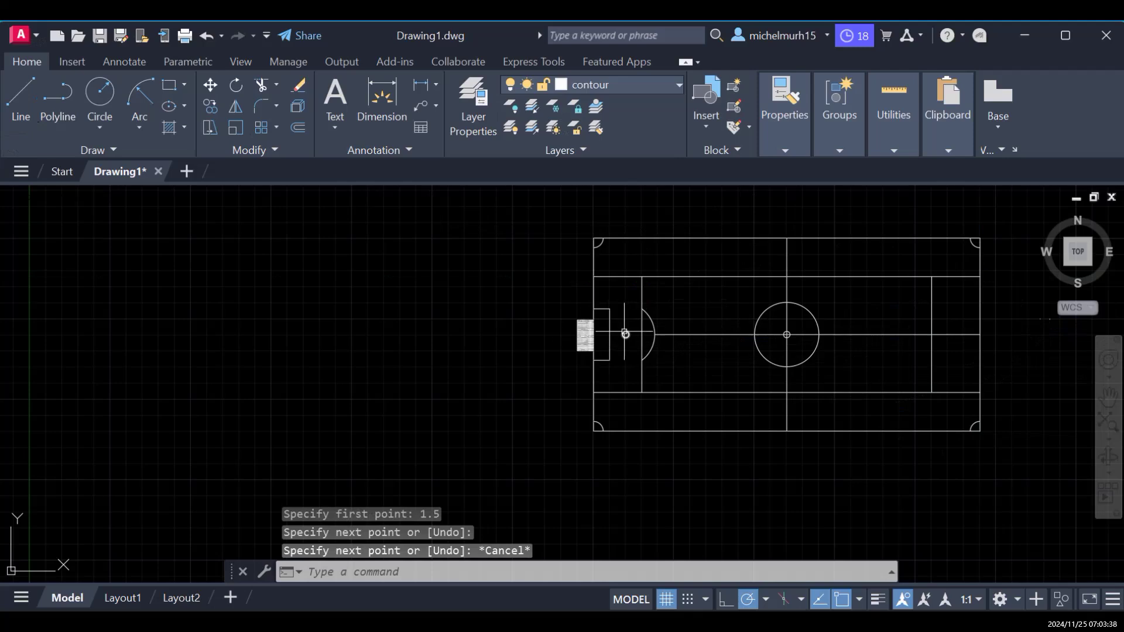
Step: Measure the distance along the end line from the first goal area's upper corner to the penalty area's upper line
left_click(17, 96)
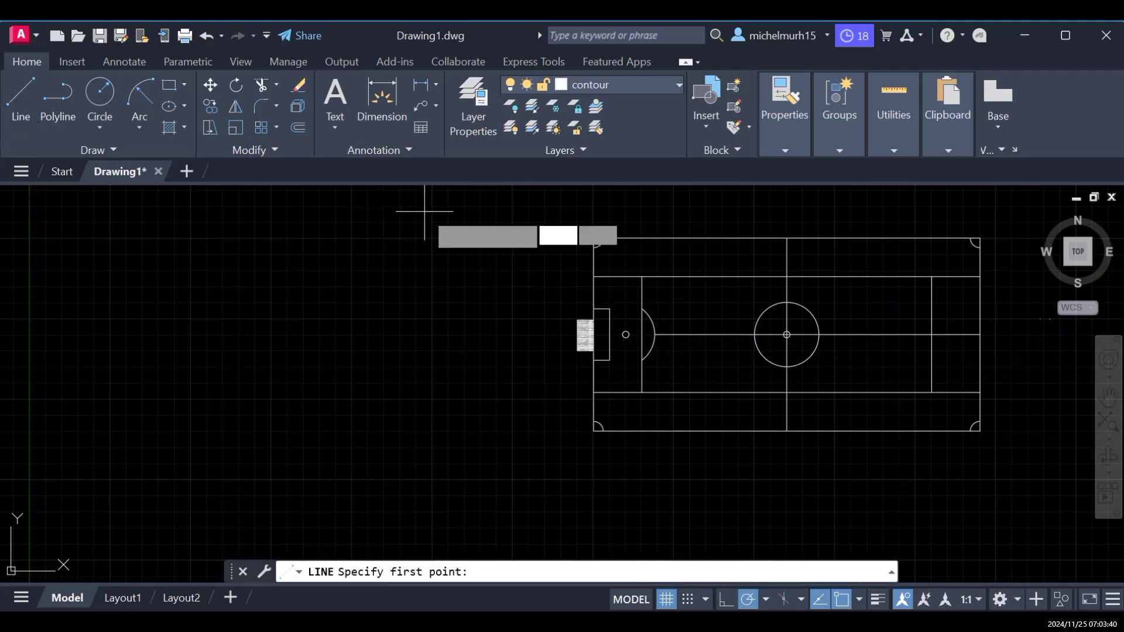
left_click(594, 308)
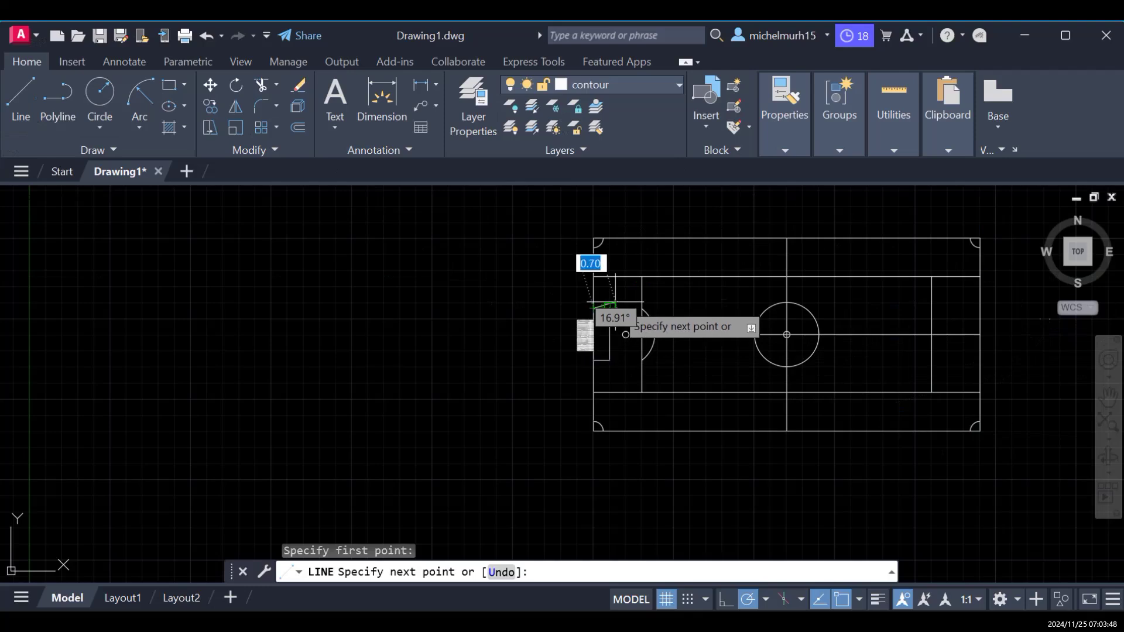
key("Escape")
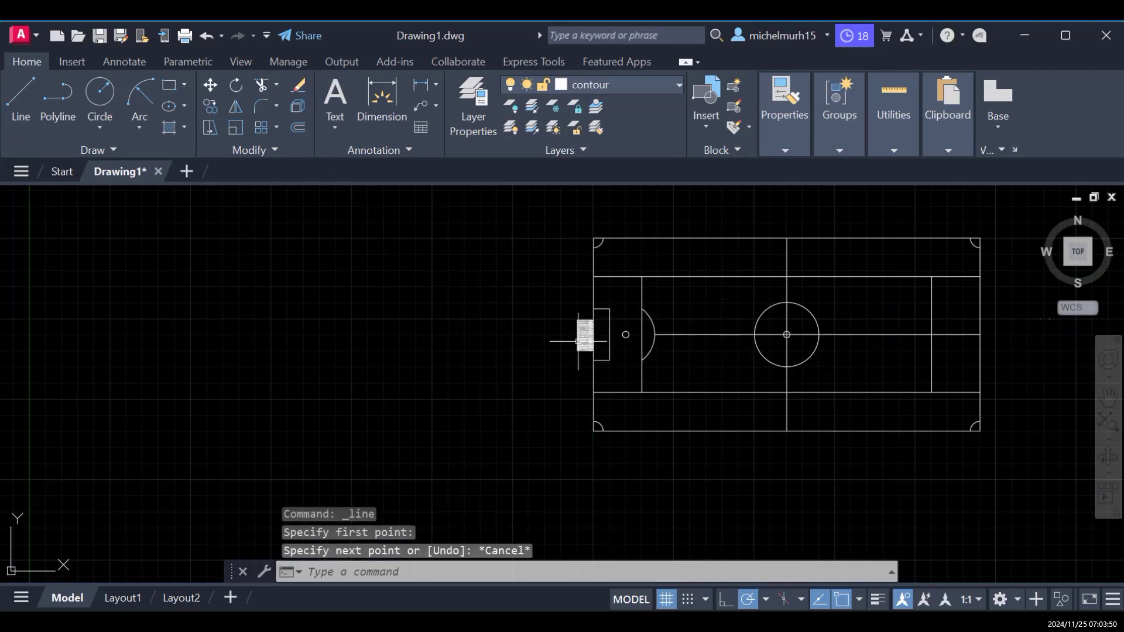
left_click(20, 97)
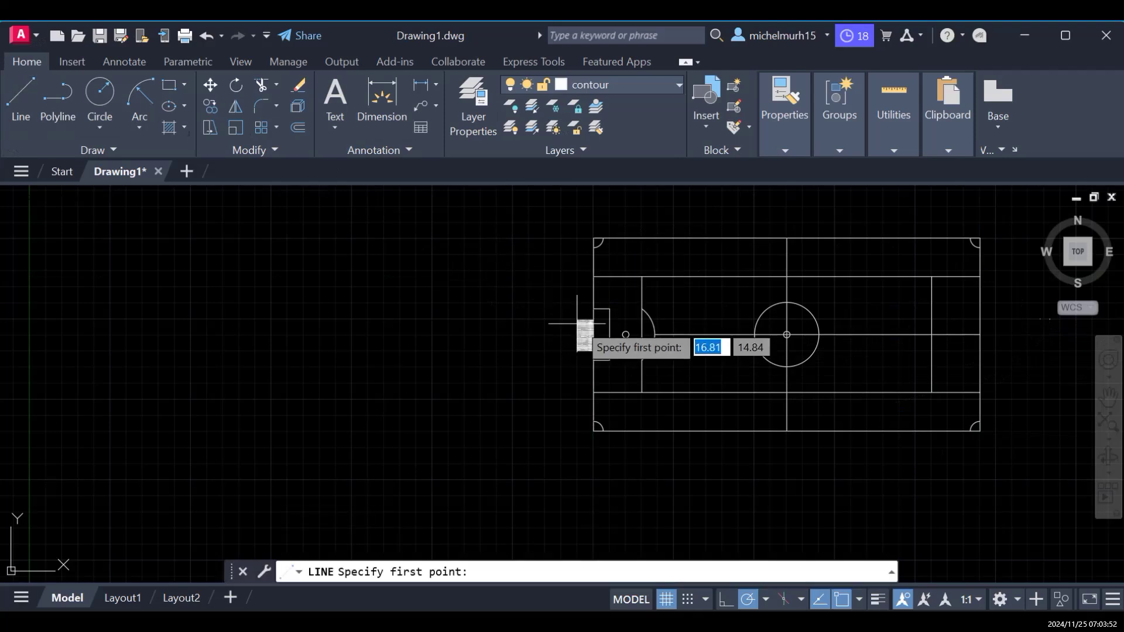
left_click(594, 309)
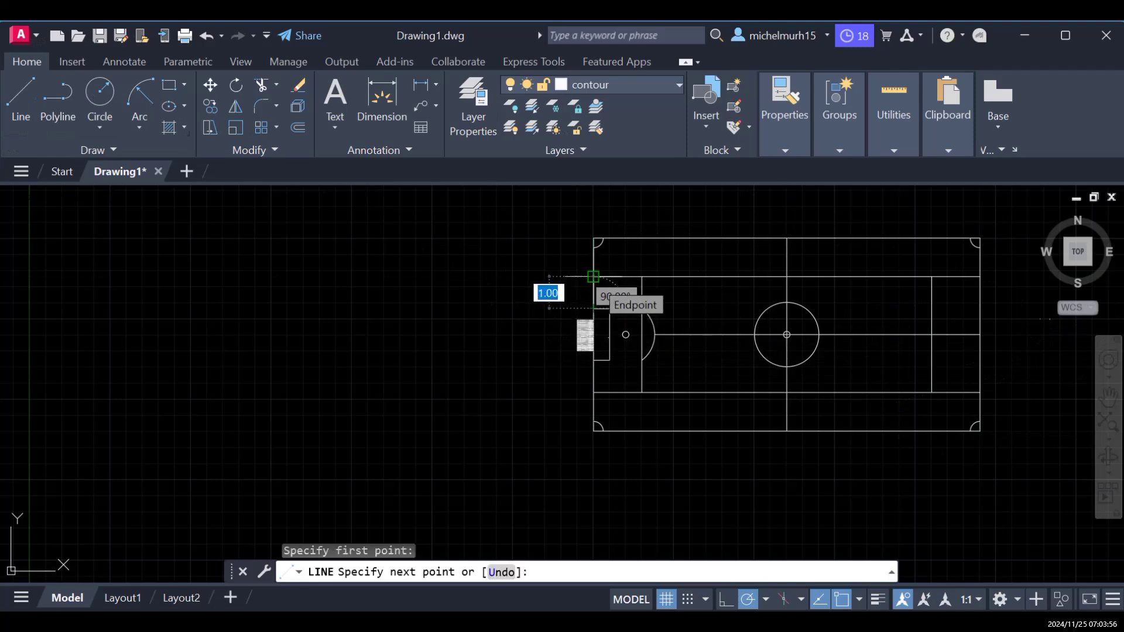
key("Escape")
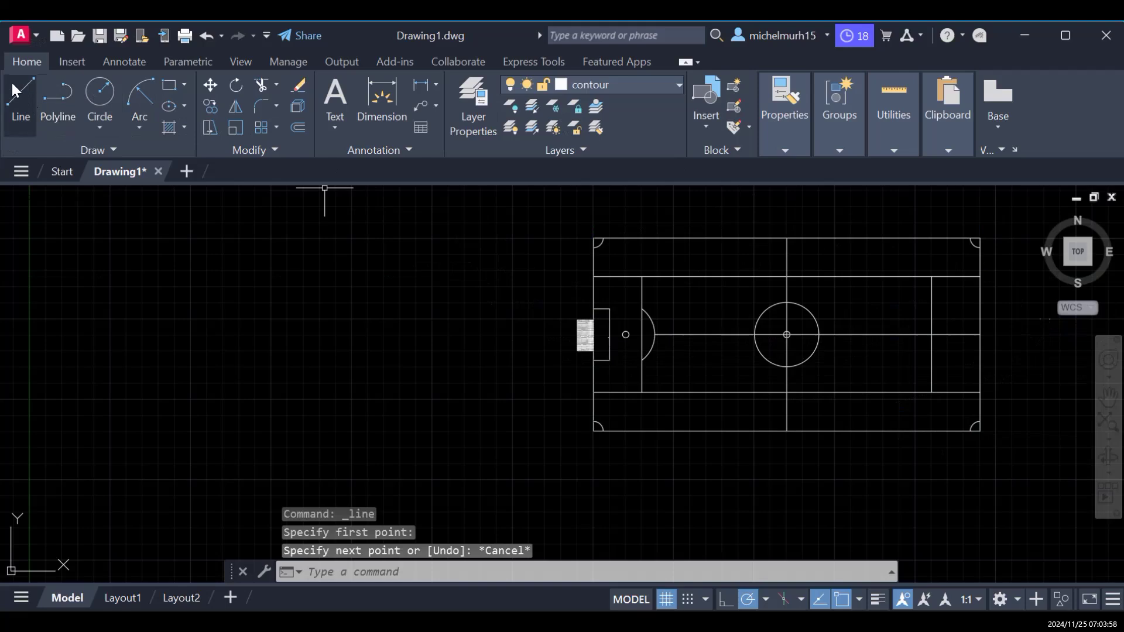
Step: Draw the second goal area on the opposite end line, starting 1 m below the penalty area's upper line, 0.5 m deep and 1.6 m wide
key("space")
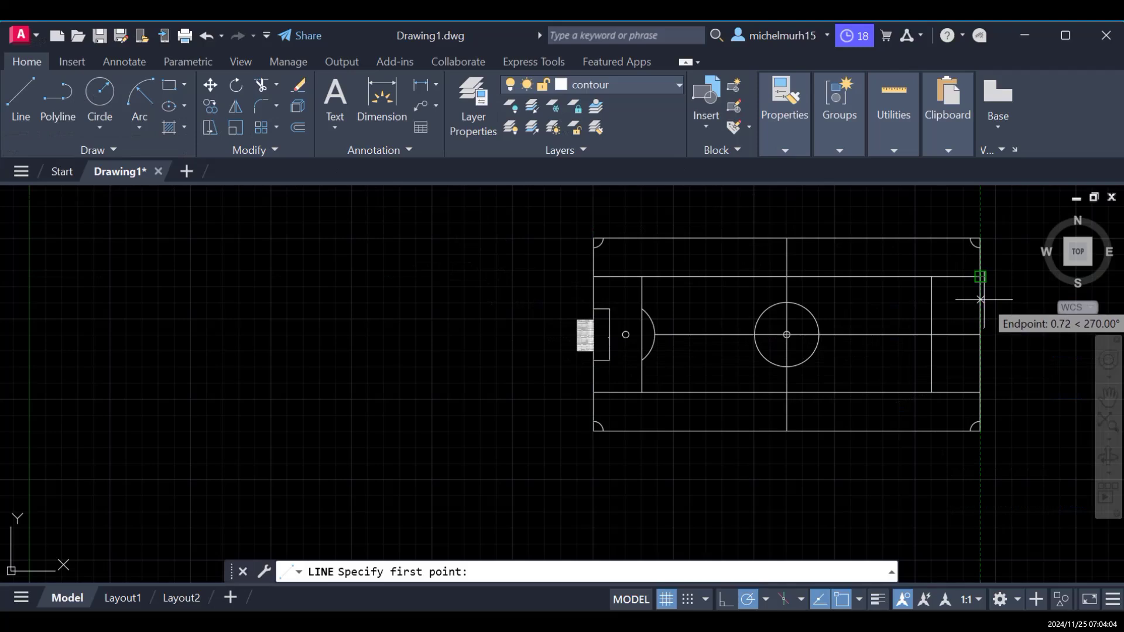
type("1")
key("Return")
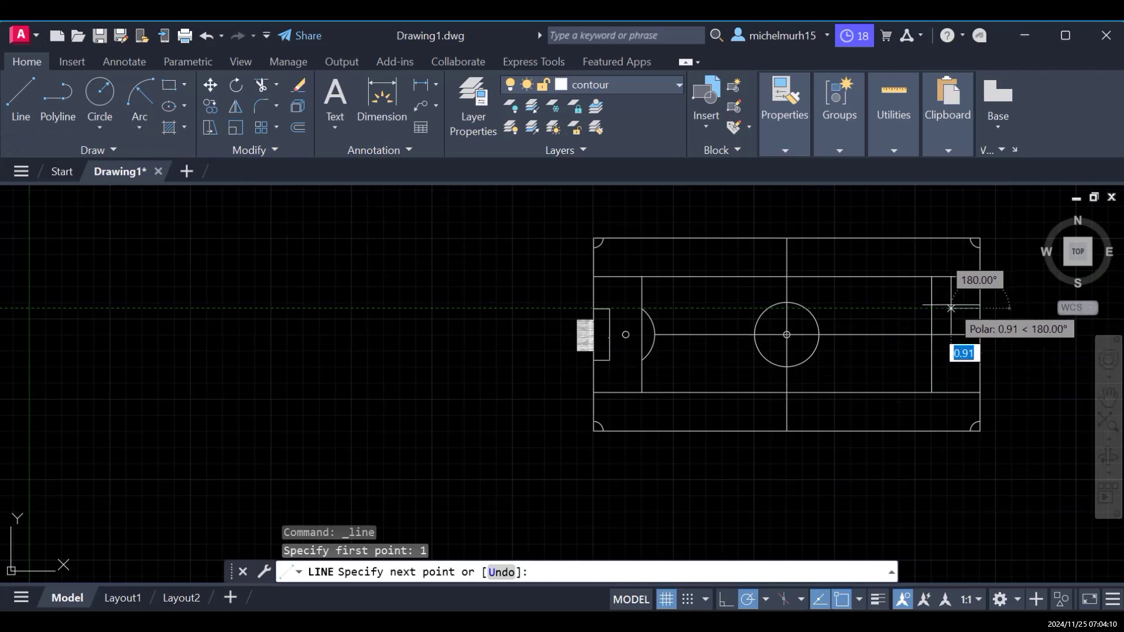
type("0")
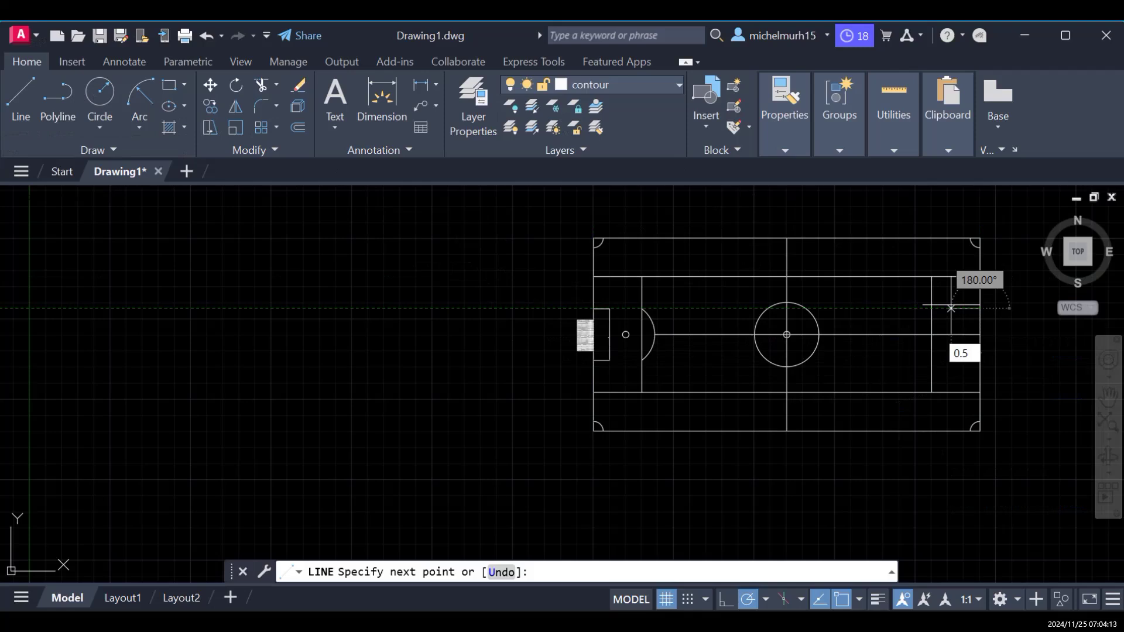
key("Return")
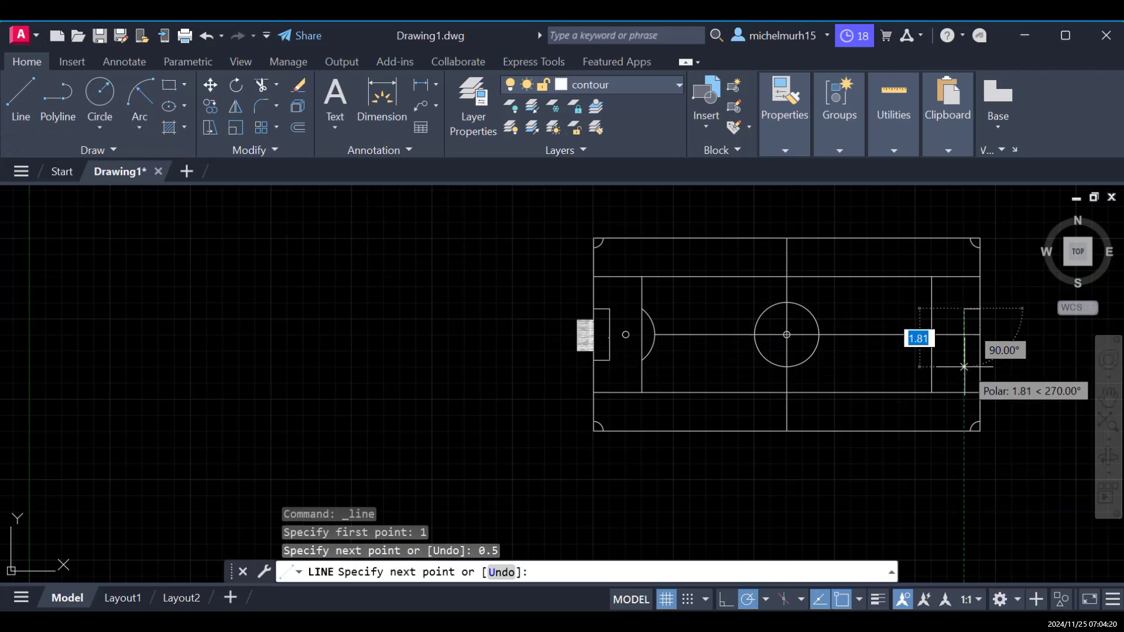
type("1.6")
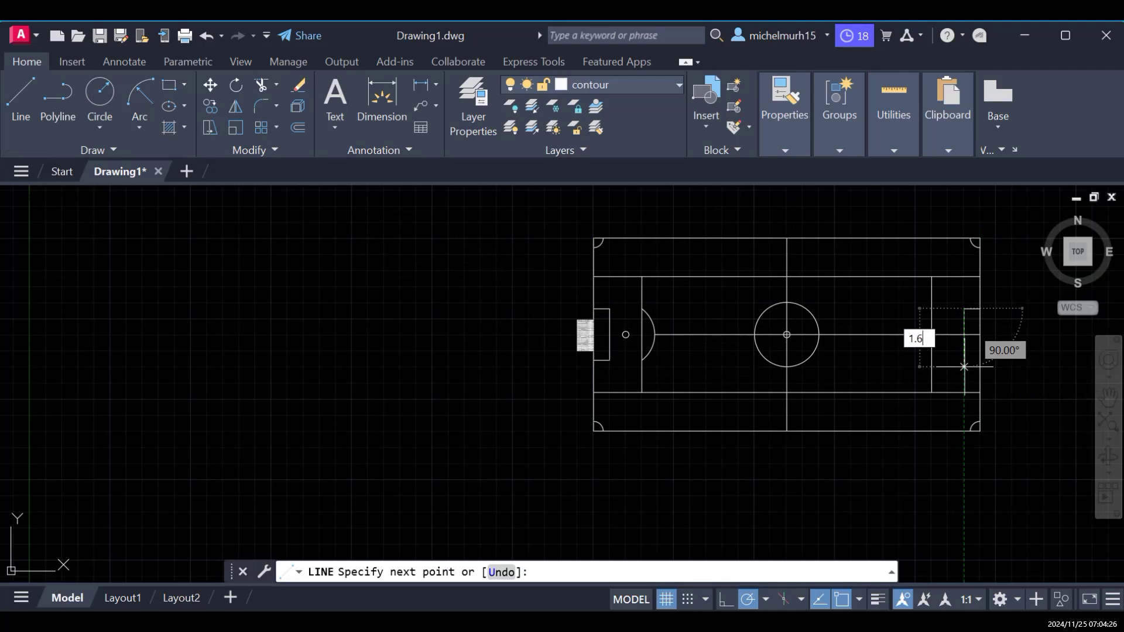
key("Return")
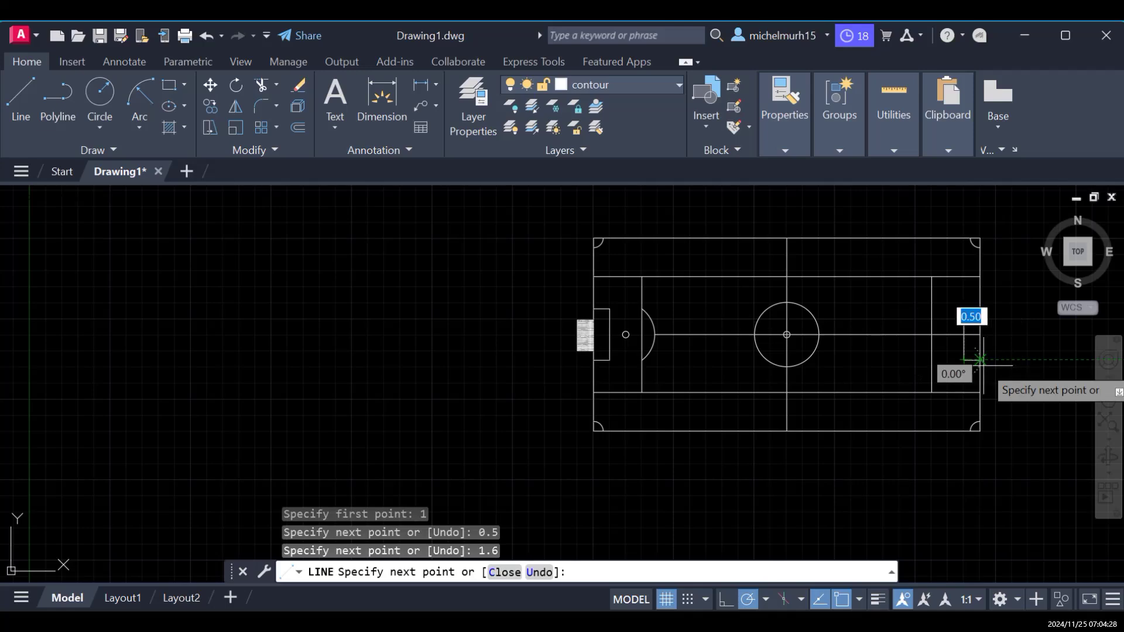
left_click(979, 359)
key("Escape")
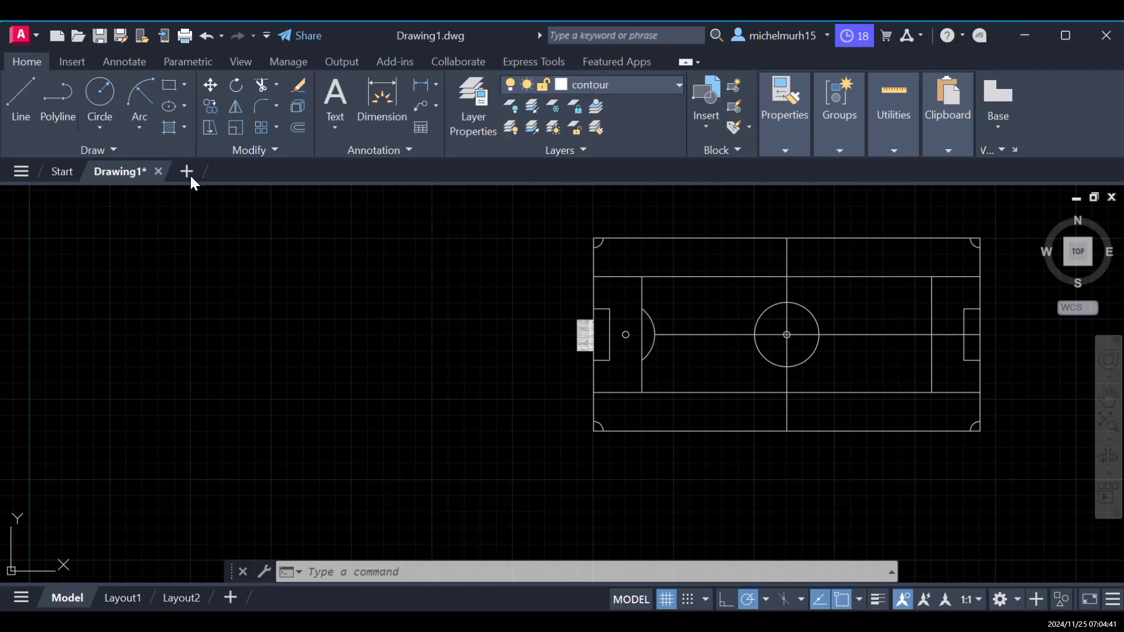
Step: Draw a vertical helper line down from the horizontal midline, starting 0.5 m inside the second penalty area's vertical side
left_click(22, 106)
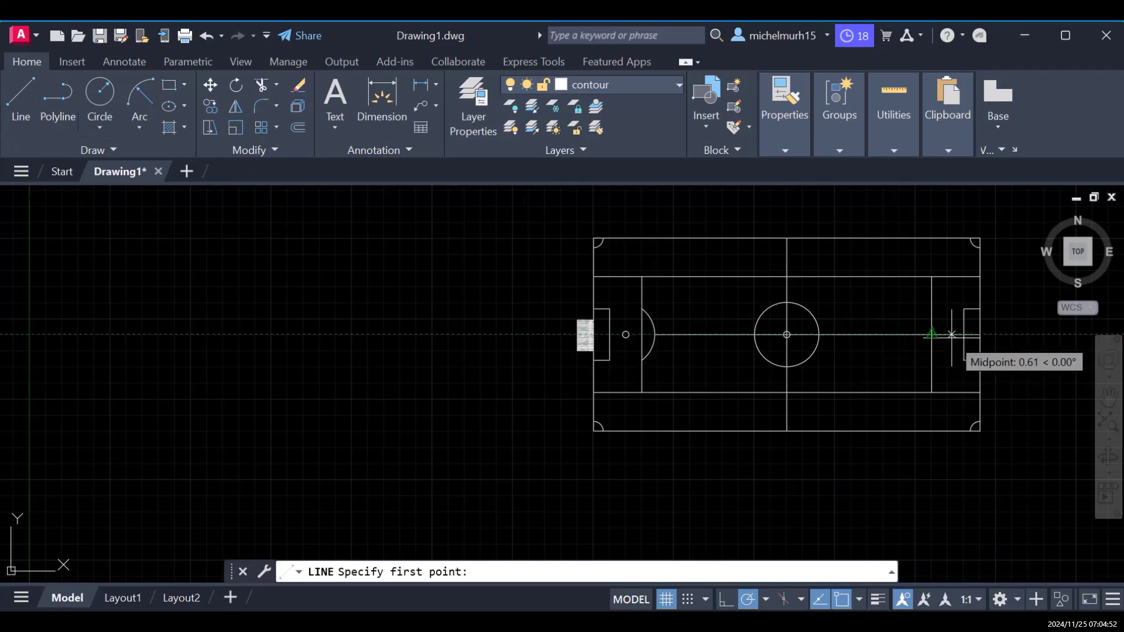
type("0.5")
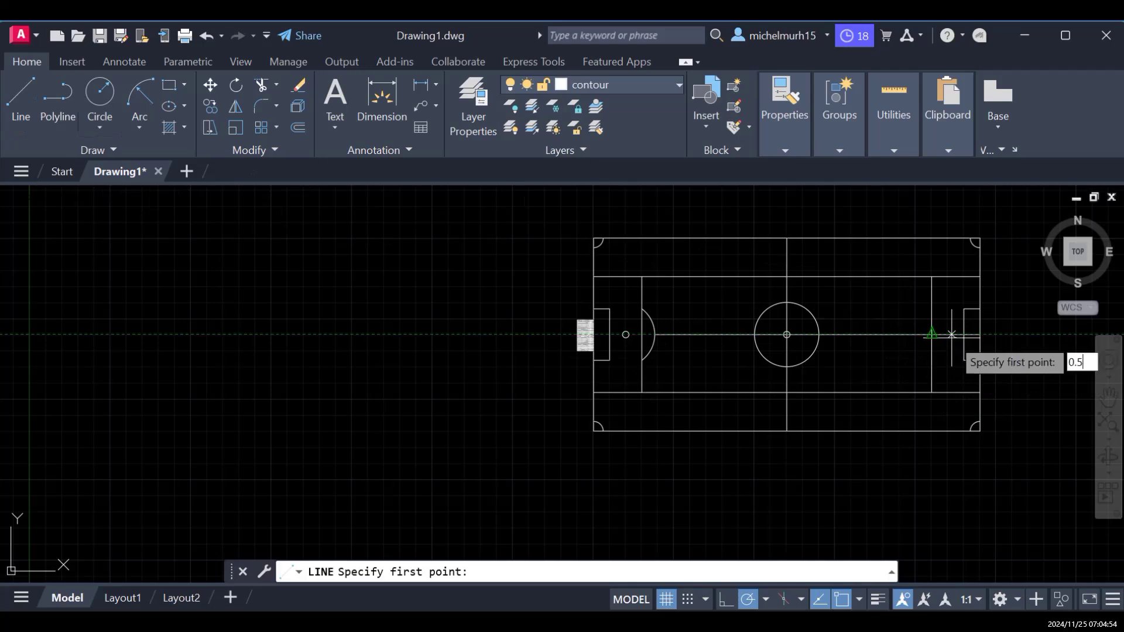
key("Return")
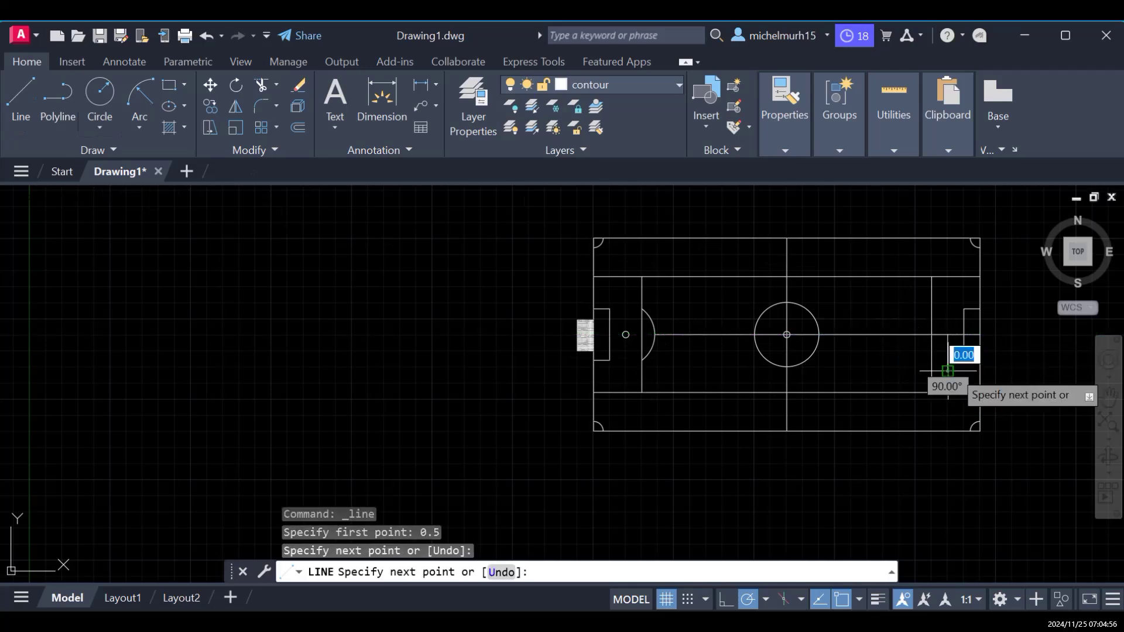
key("Escape")
Step: Draw a penalty-spot circle of 0.1 m radius at the helper line's upper endpoint on the horizontal midline
left_click(100, 95)
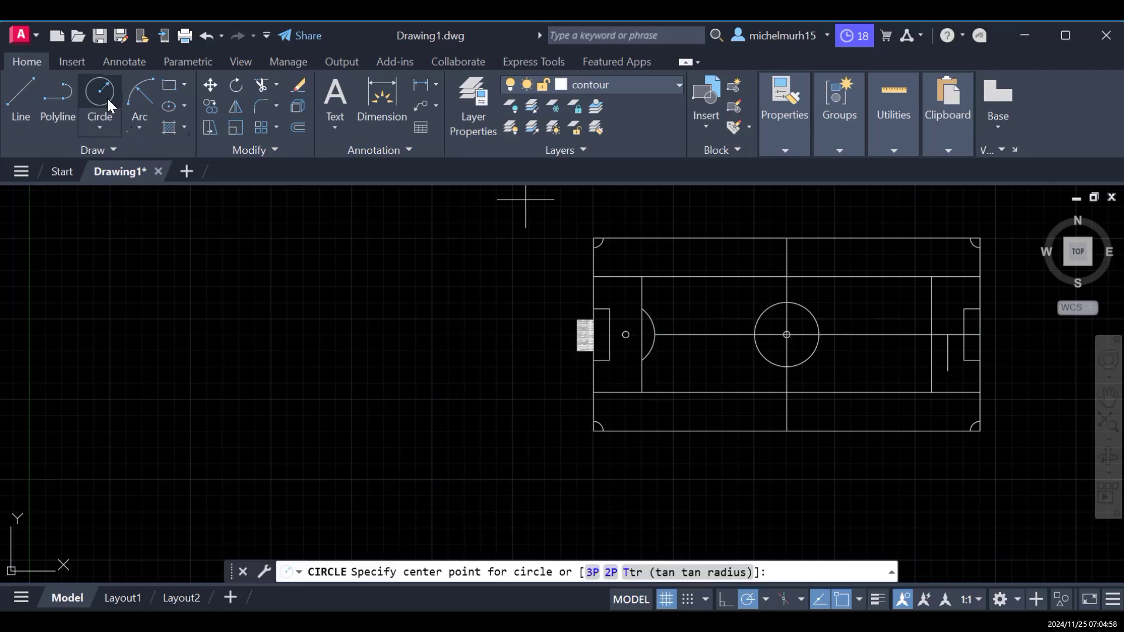
left_click(947, 334)
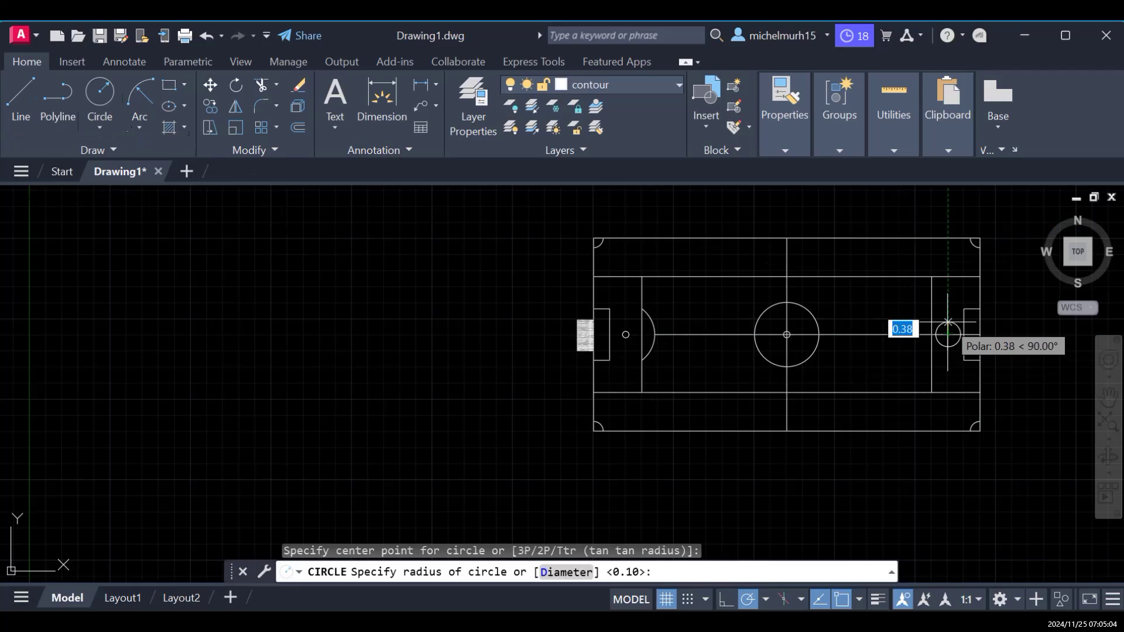
type("0.1")
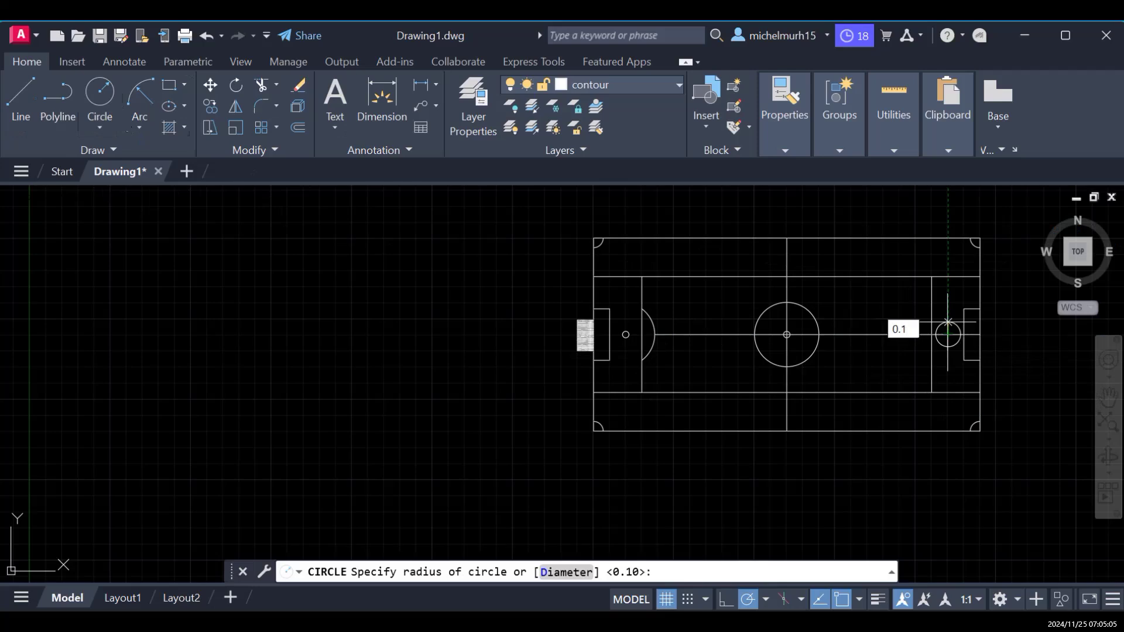
key("Return")
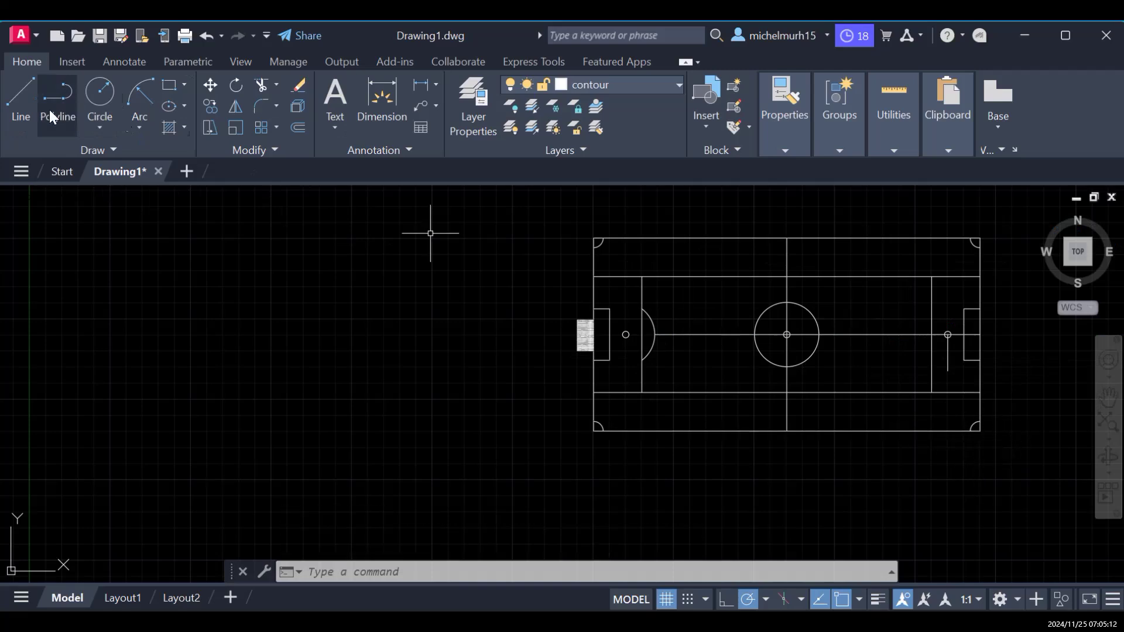
key("Escape")
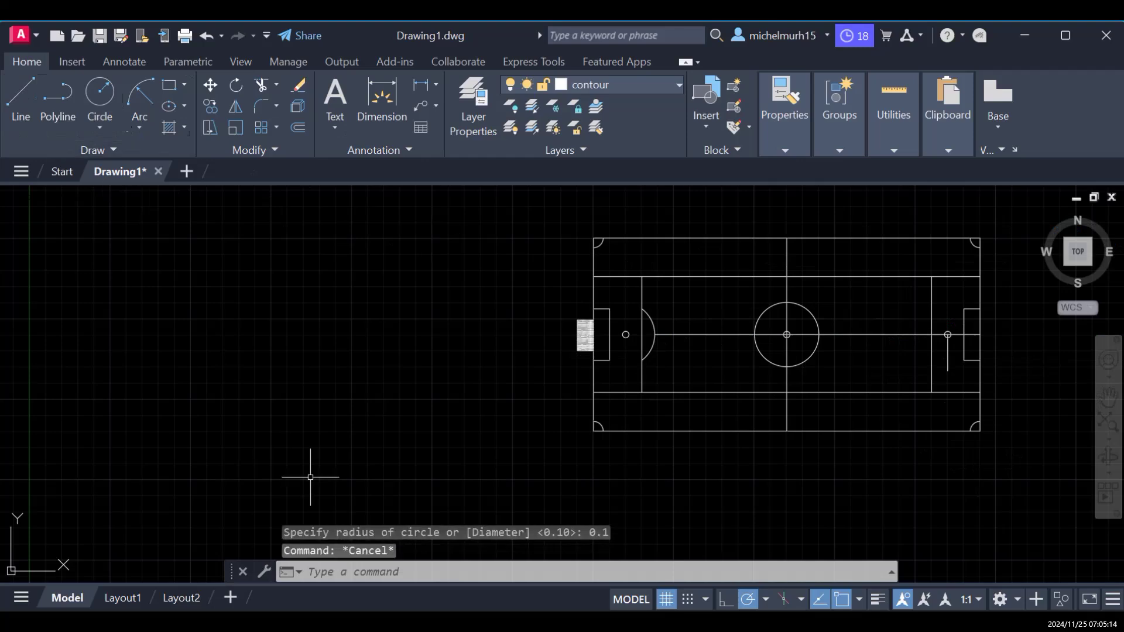
Step: Extend the second goal area's upper horizontal line to the penalty area's vertical side
type("extend")
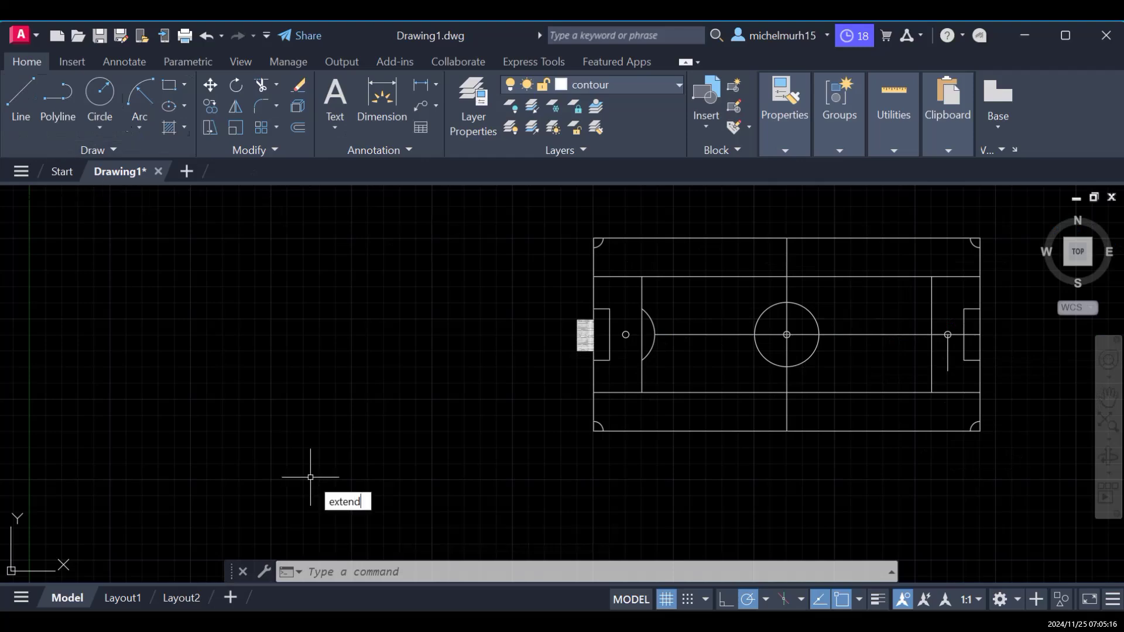
key("Return")
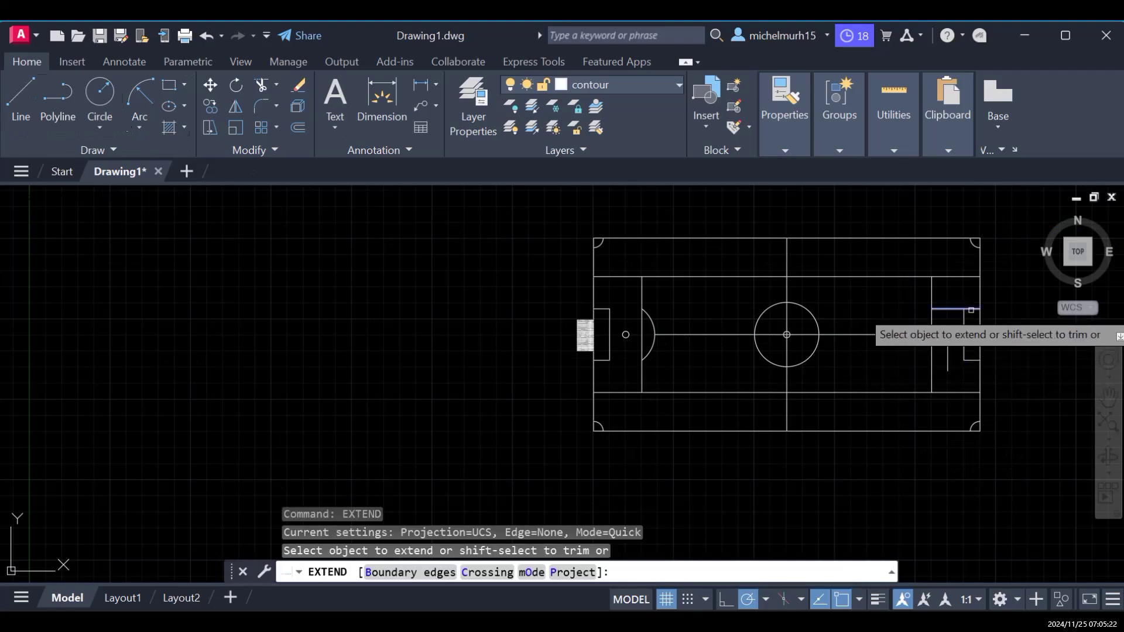
left_click(971, 309)
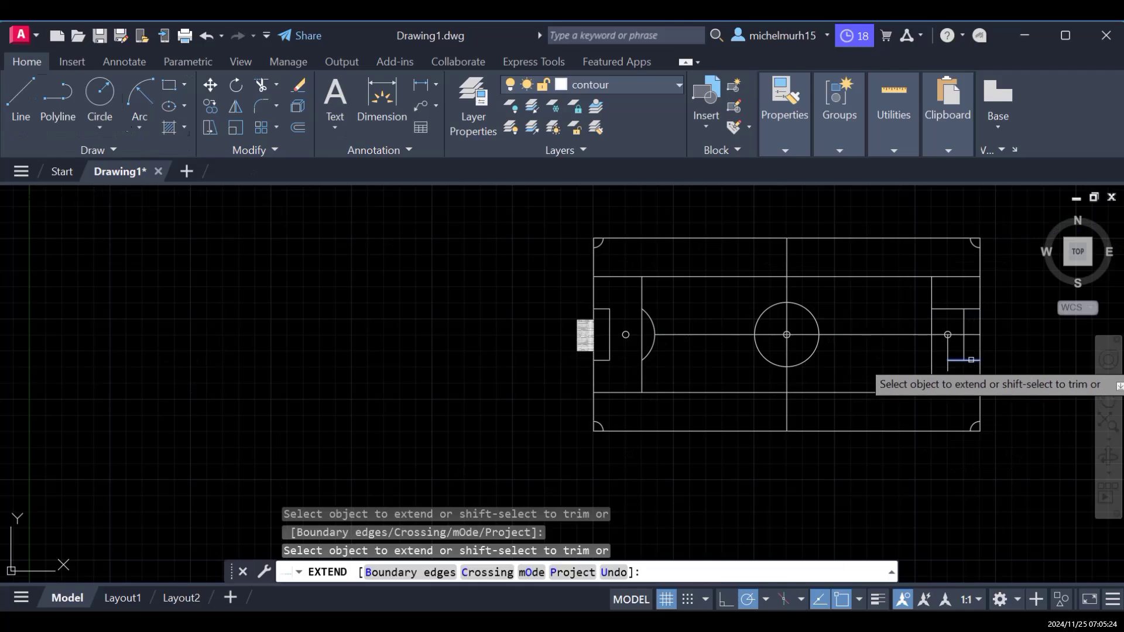
key("Escape")
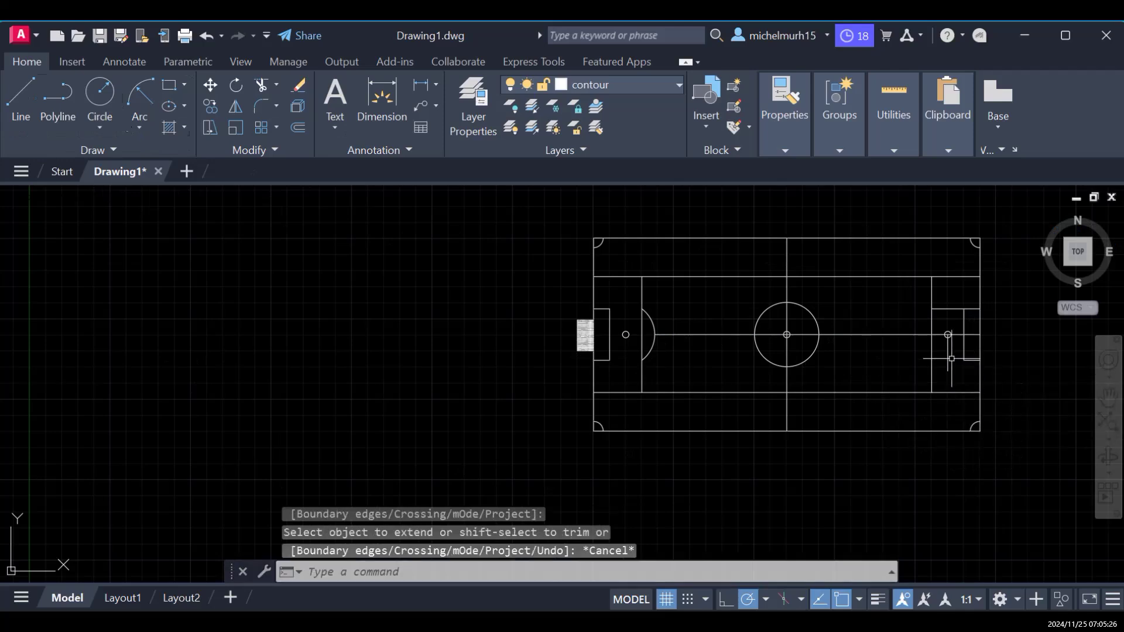
Step: Delete the vertical helper line at the second penalty spot and extend the goal area's lower horizontal line to the penalty area's vertical side
left_click(948, 358)
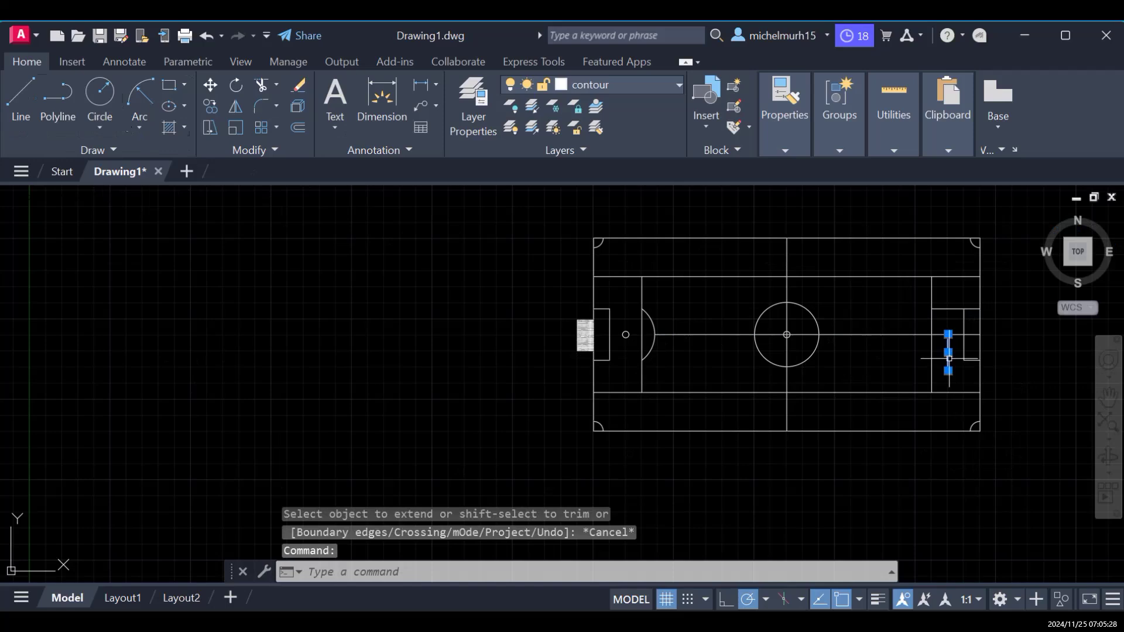
key("Delete")
key("Escape")
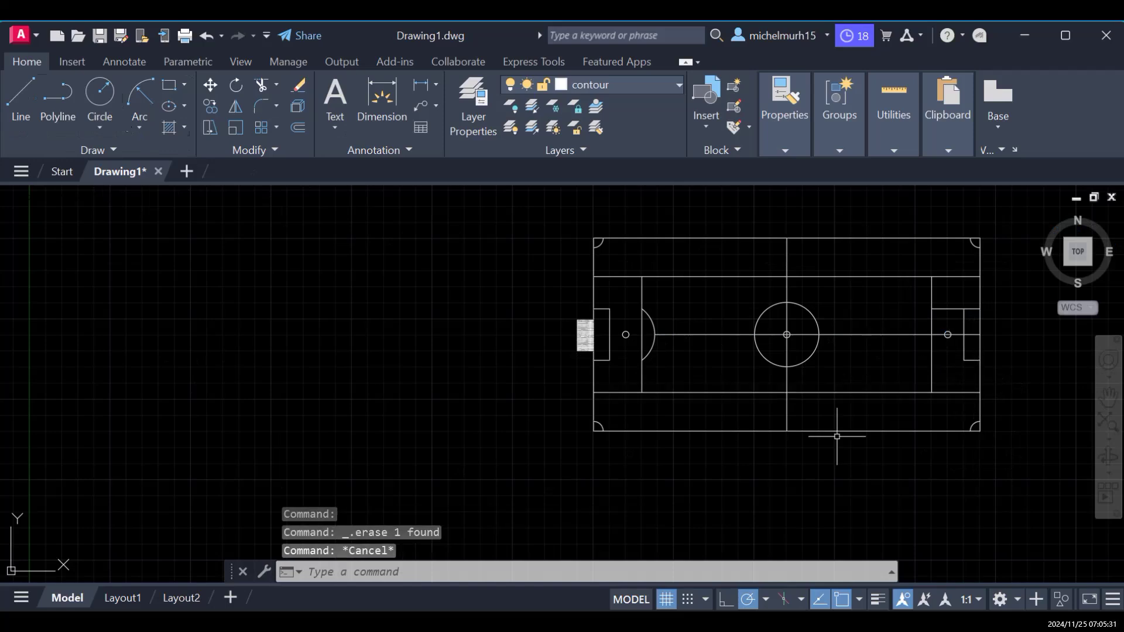
type("EX")
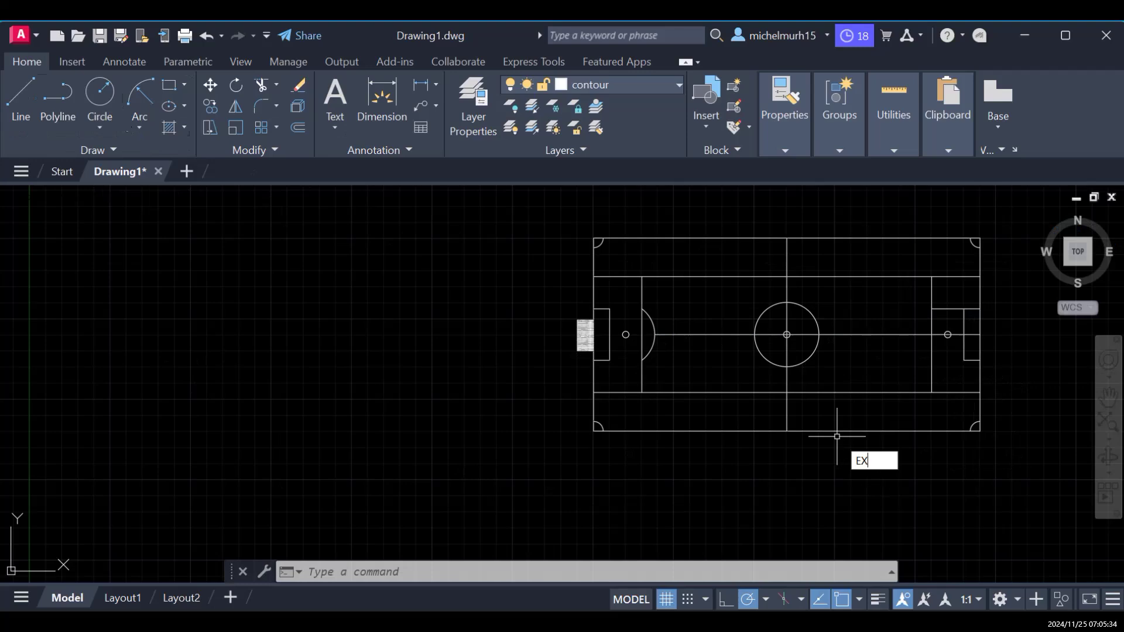
key("Return")
left_click(971, 361)
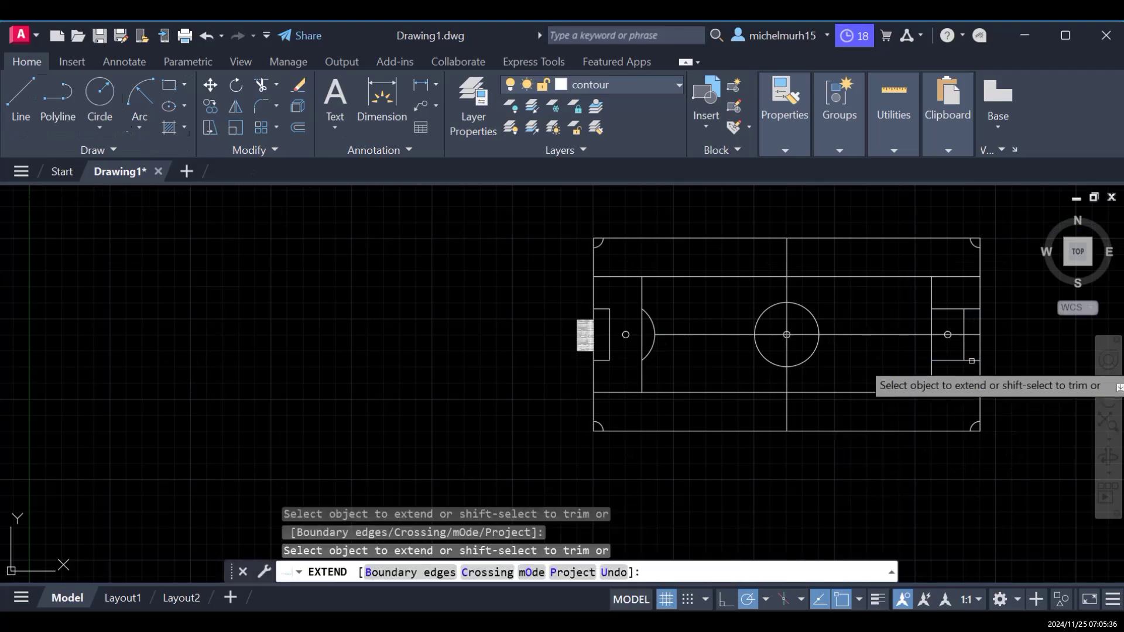
key("Escape")
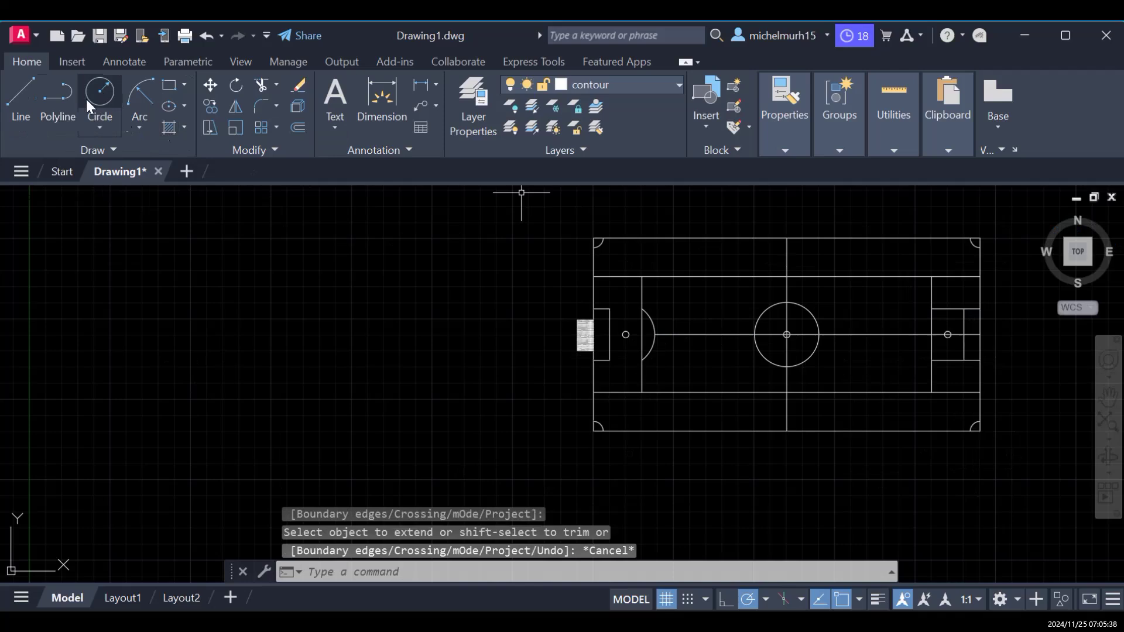
Step: Draw a start-end-radius arc of 1 m radius between the goal-area lines' endpoints on the second penalty area's vertical side, bulging toward midfield
left_click(134, 96)
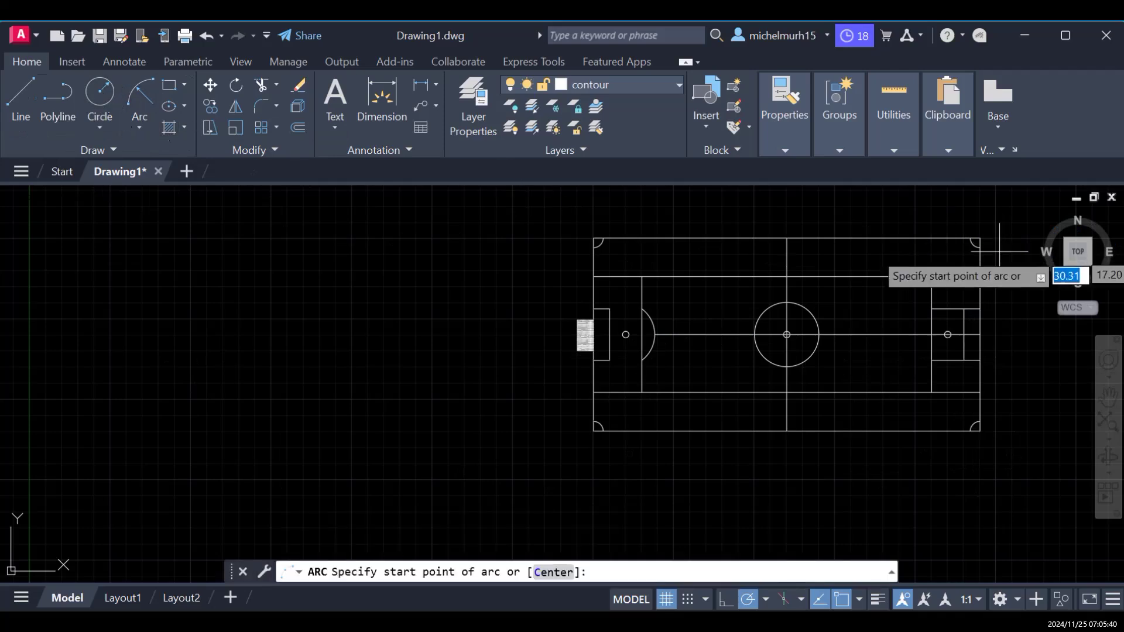
left_click(140, 128)
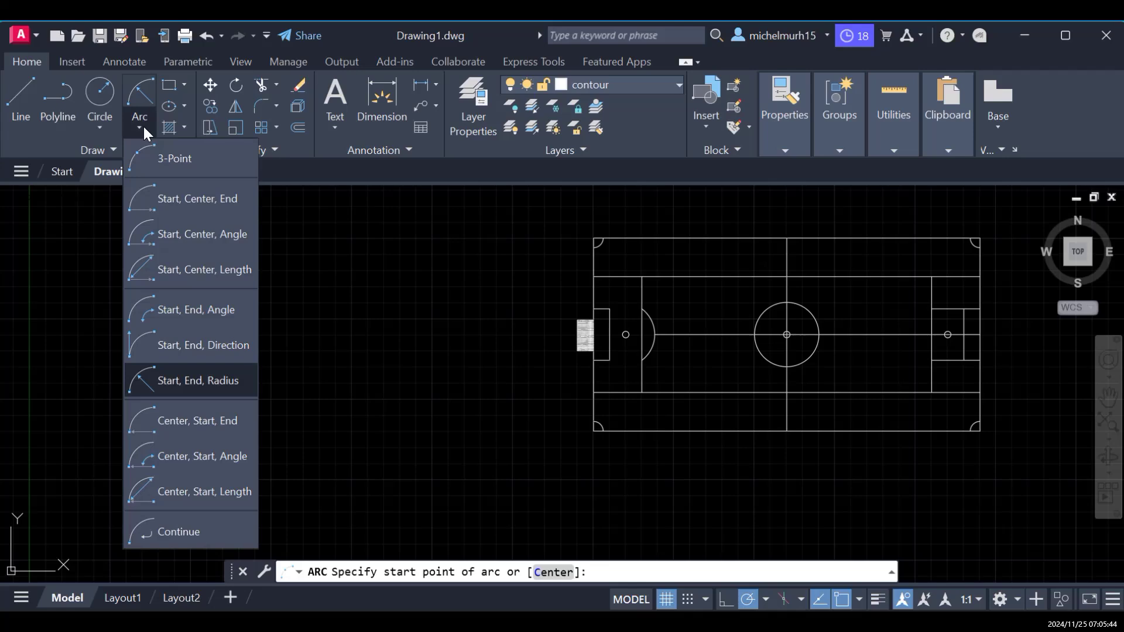
left_click(143, 126)
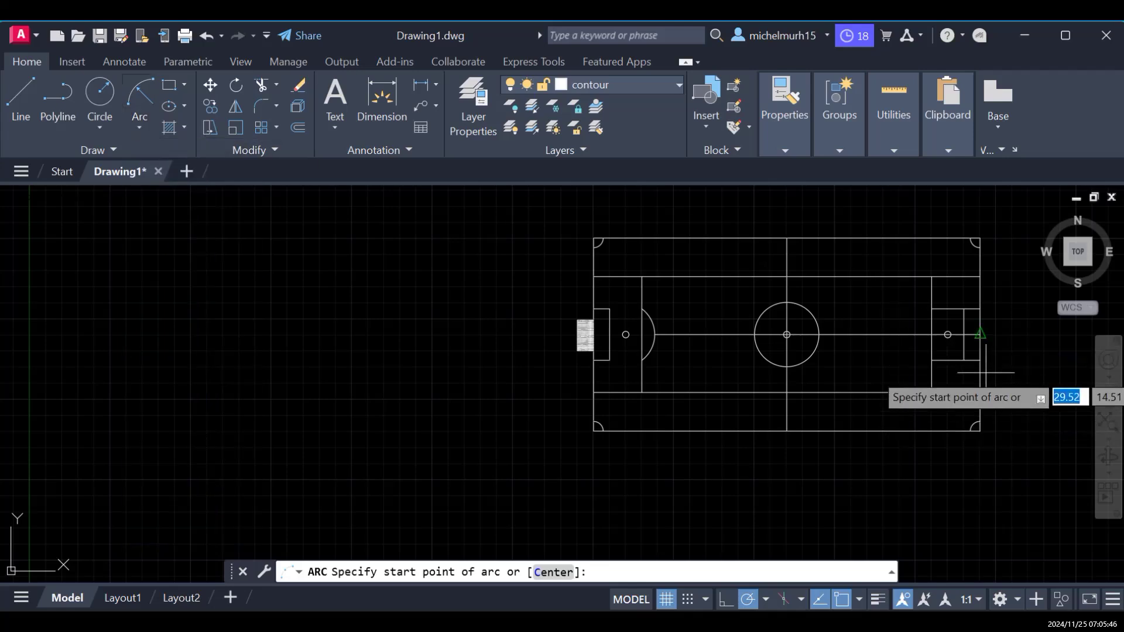
left_click(931, 309)
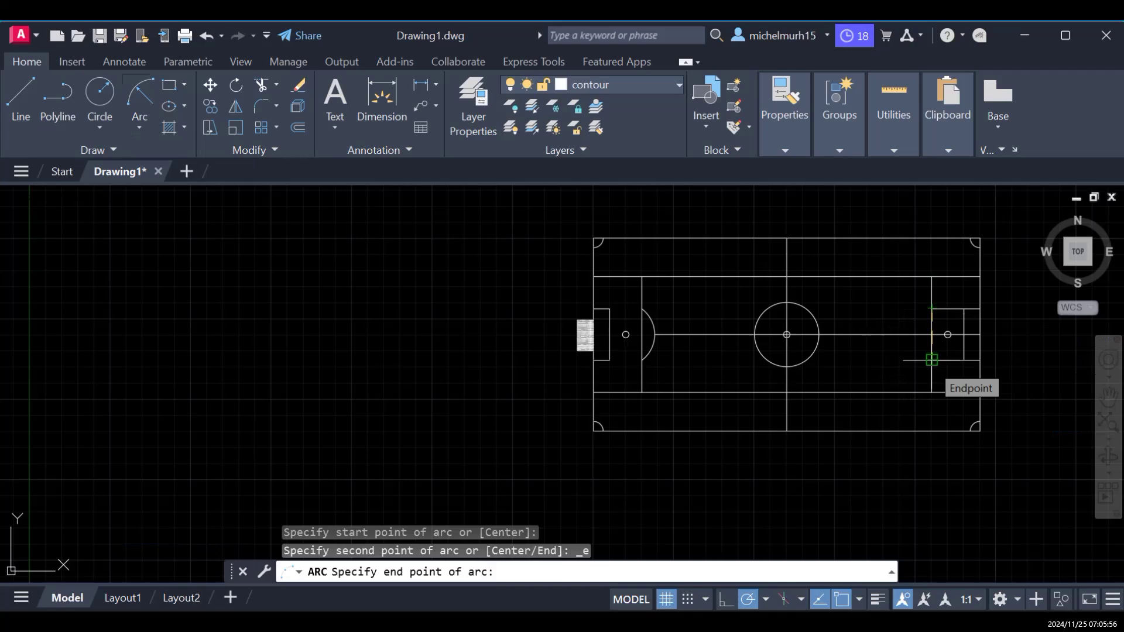
left_click(931, 359)
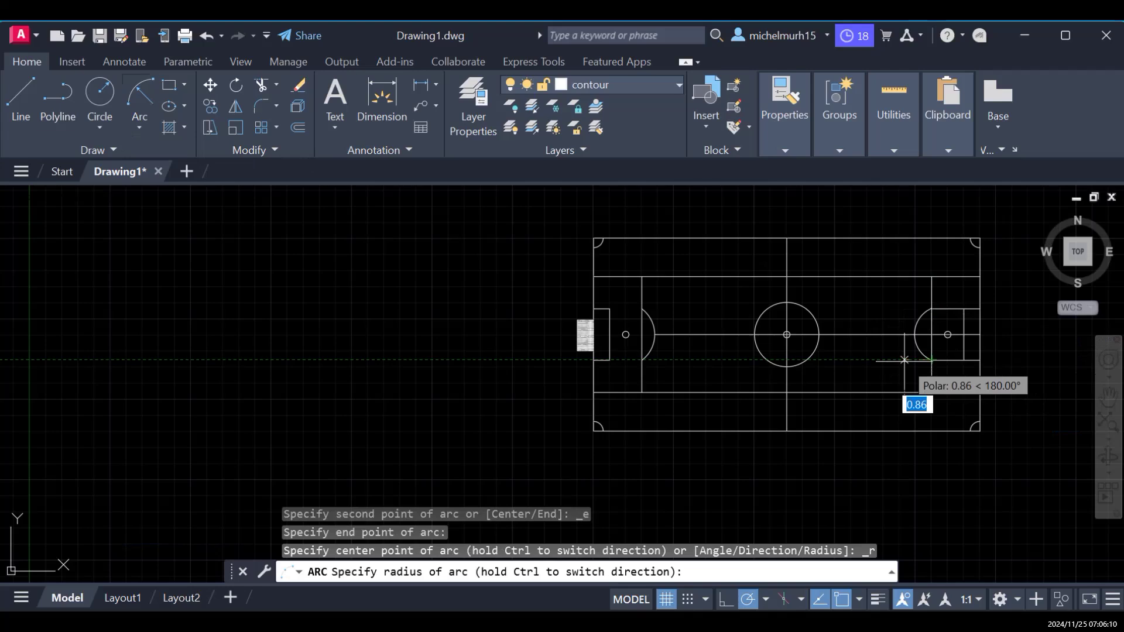
type("1")
key("Return")
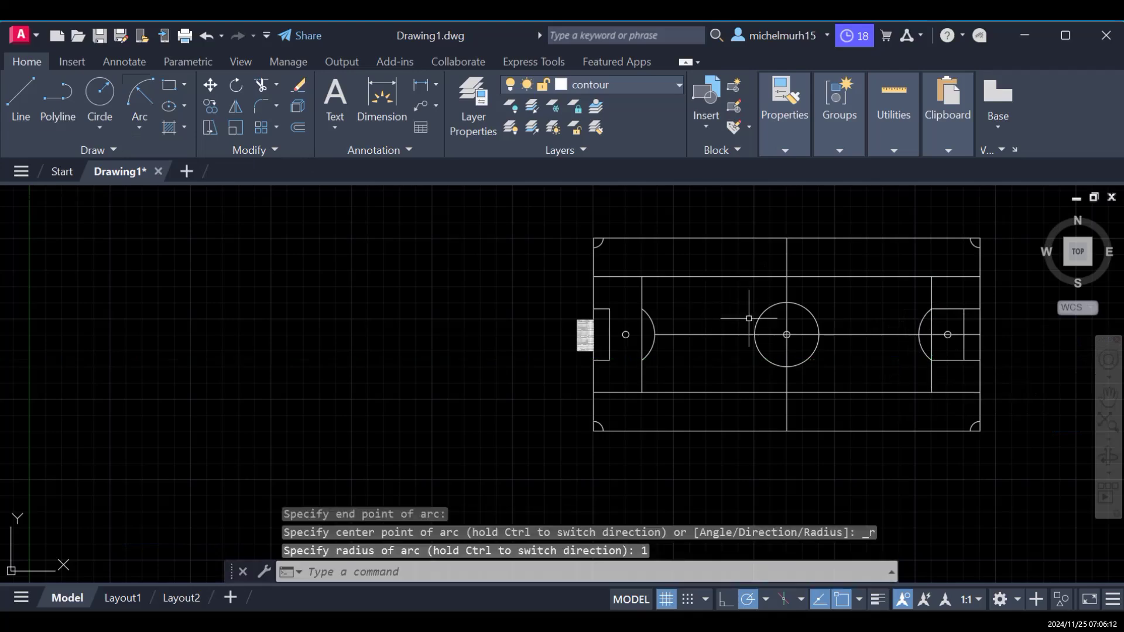
key("Escape")
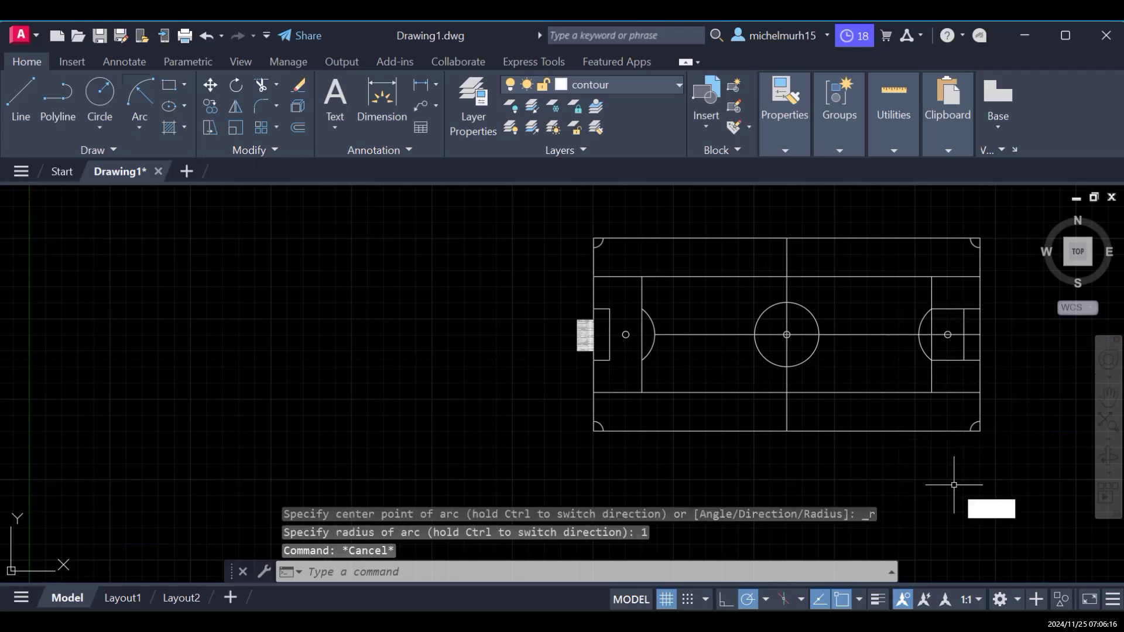
Step: Trim the second goal area's extended horizontal lines back to its vertical side and remove the midline segment inside the goal area
type("trim")
key("Return")
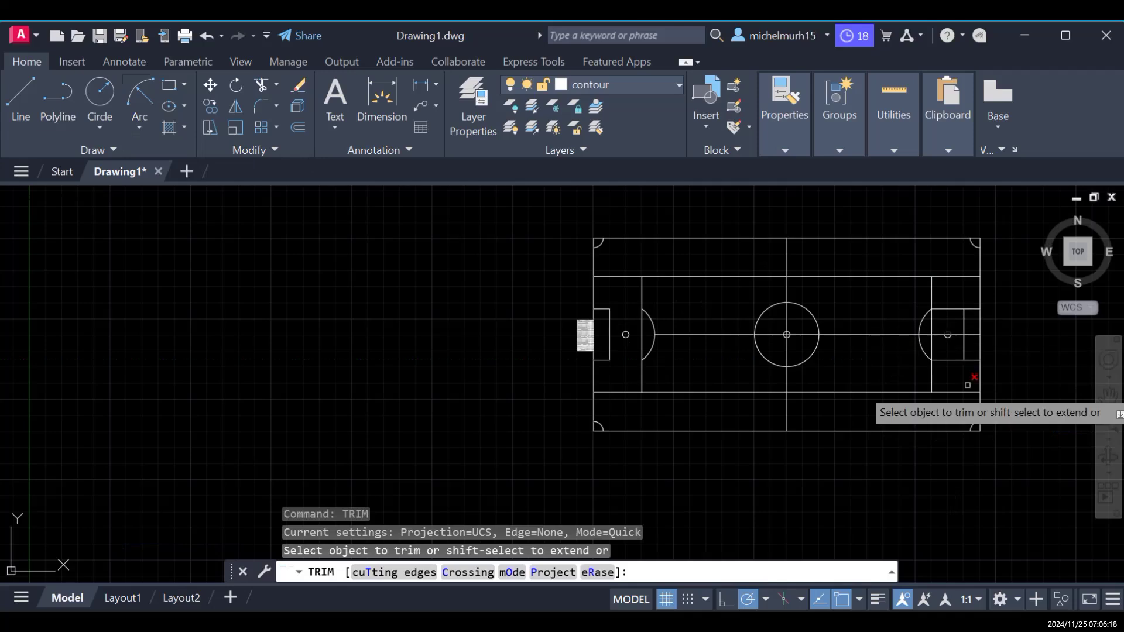
left_click(958, 313)
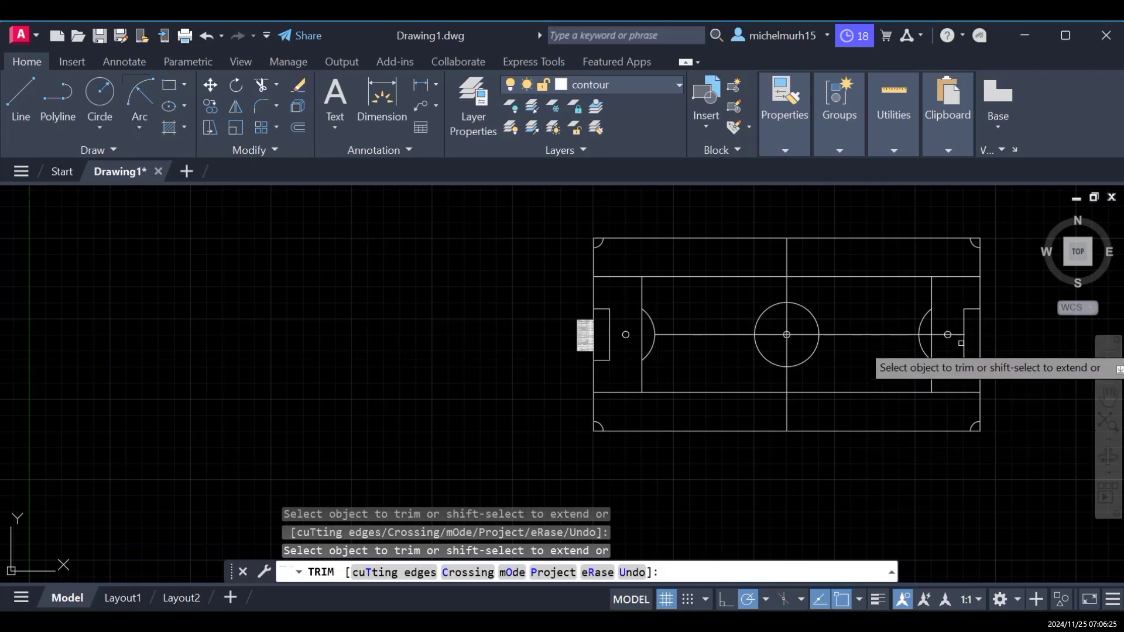
Step: Trim away the horizontal midline from the second penalty spot through the centre circle to the first penalty arc
scroll(961, 342, "up", 2)
scroll(952, 343, "up", 2)
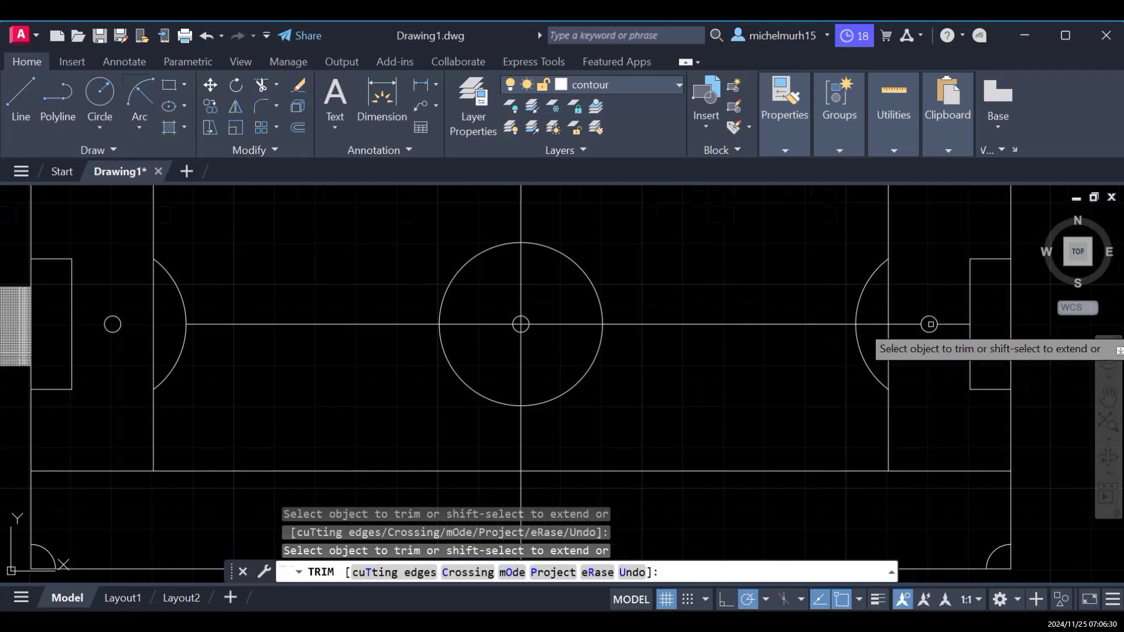
left_click(878, 324)
left_click(808, 326)
left_click(563, 324)
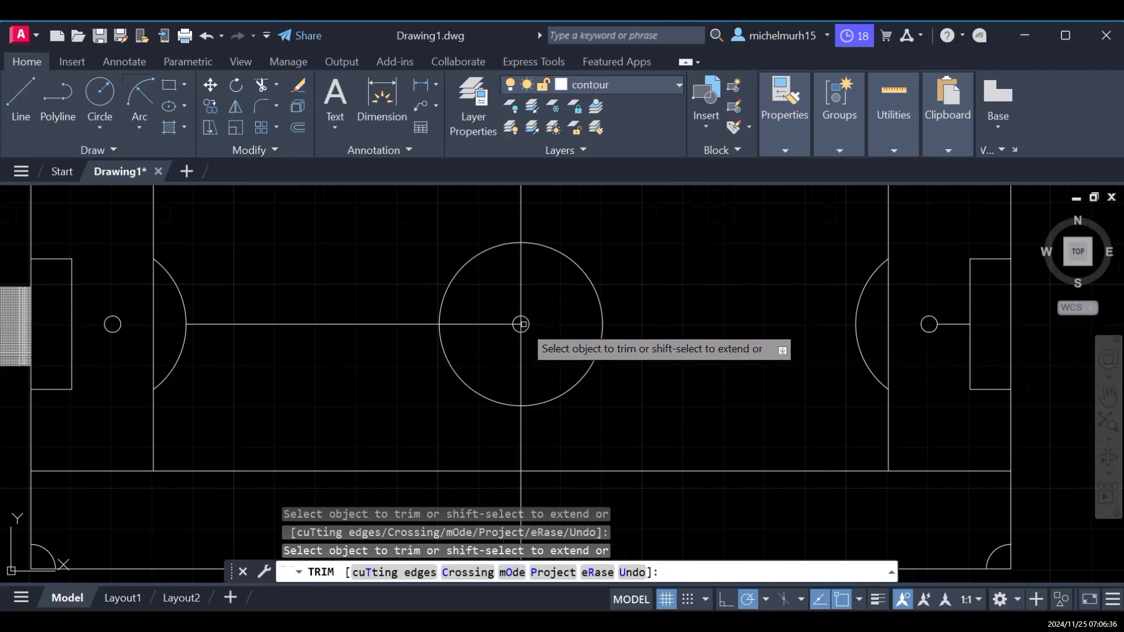
left_click(498, 325)
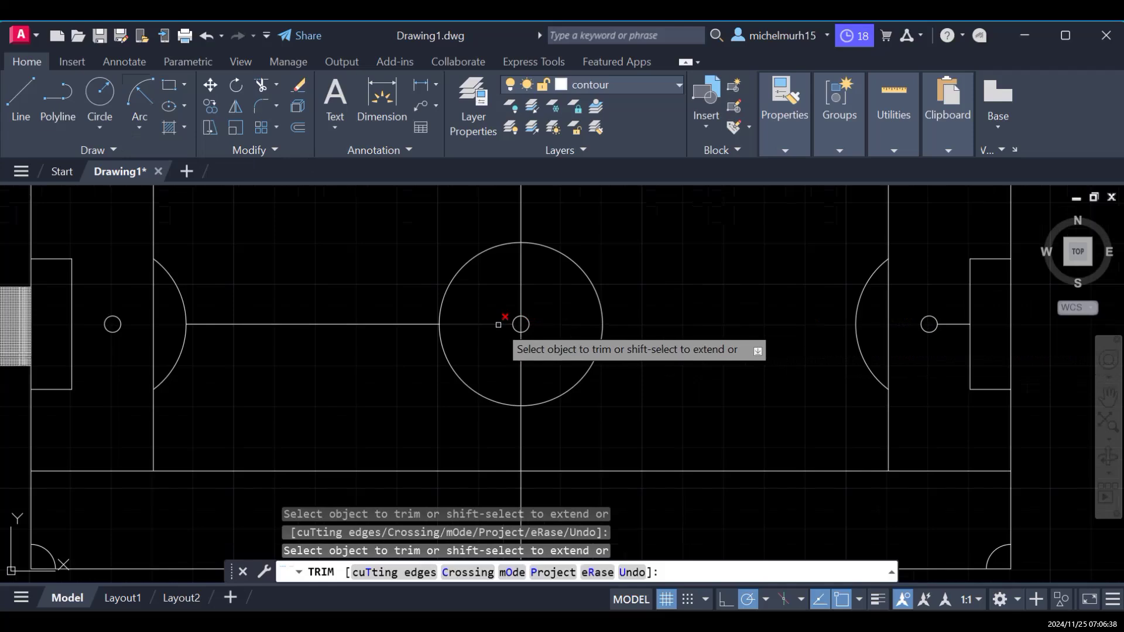
left_click(378, 324)
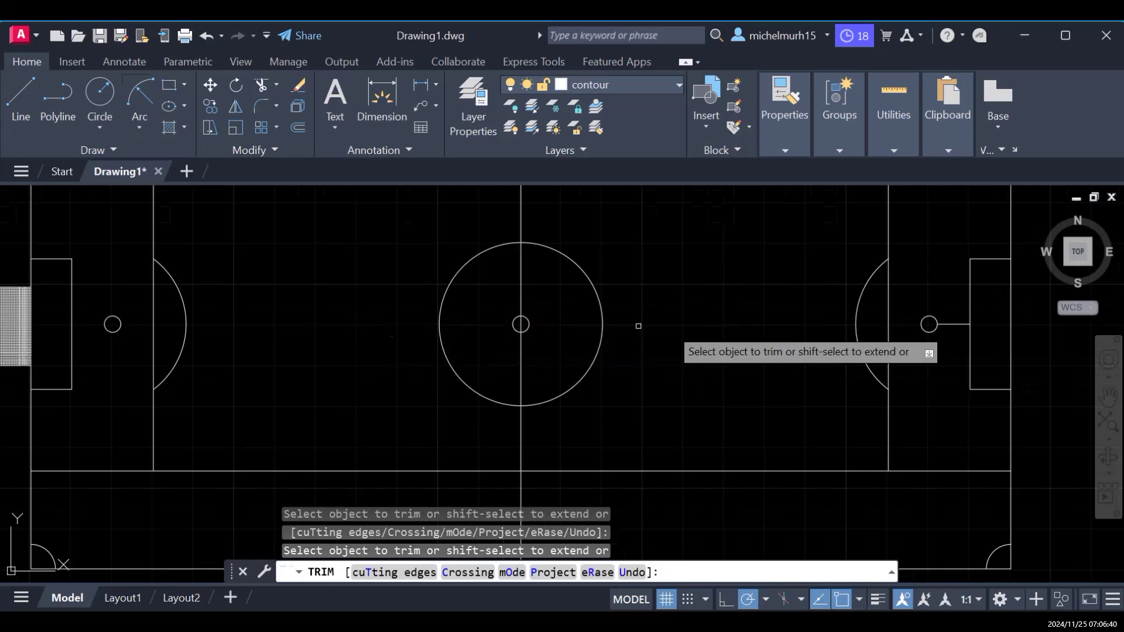
Step: Trim the penalty areas' horizontal lines between the two areas and the midline remnant between the second penalty spot and its goal area
scroll(800, 337, "down", 2)
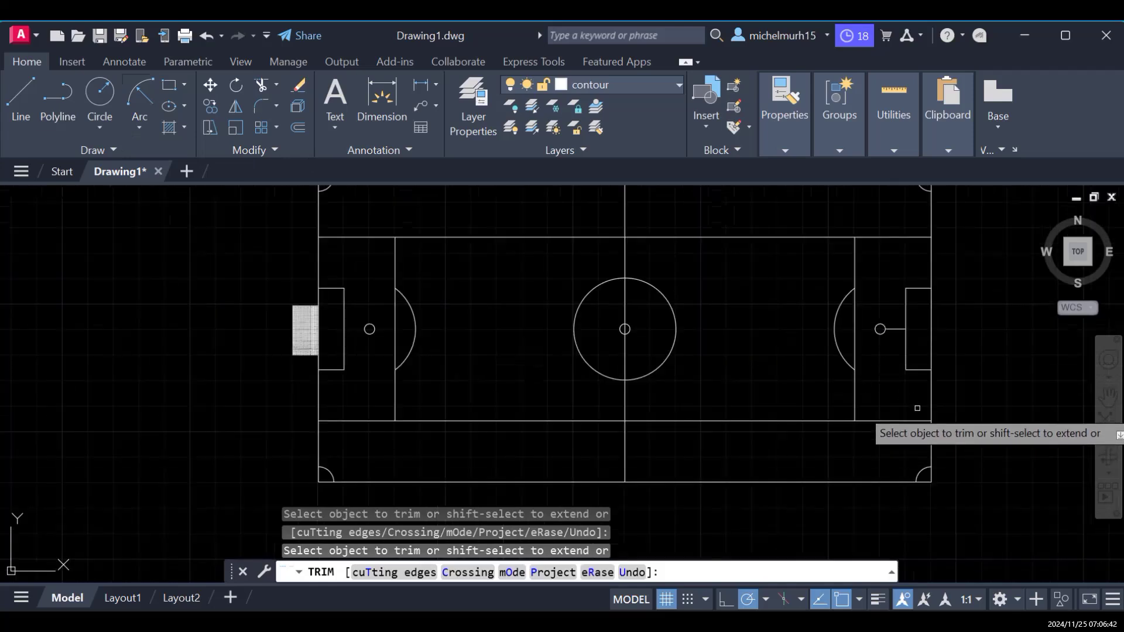
left_click(772, 237)
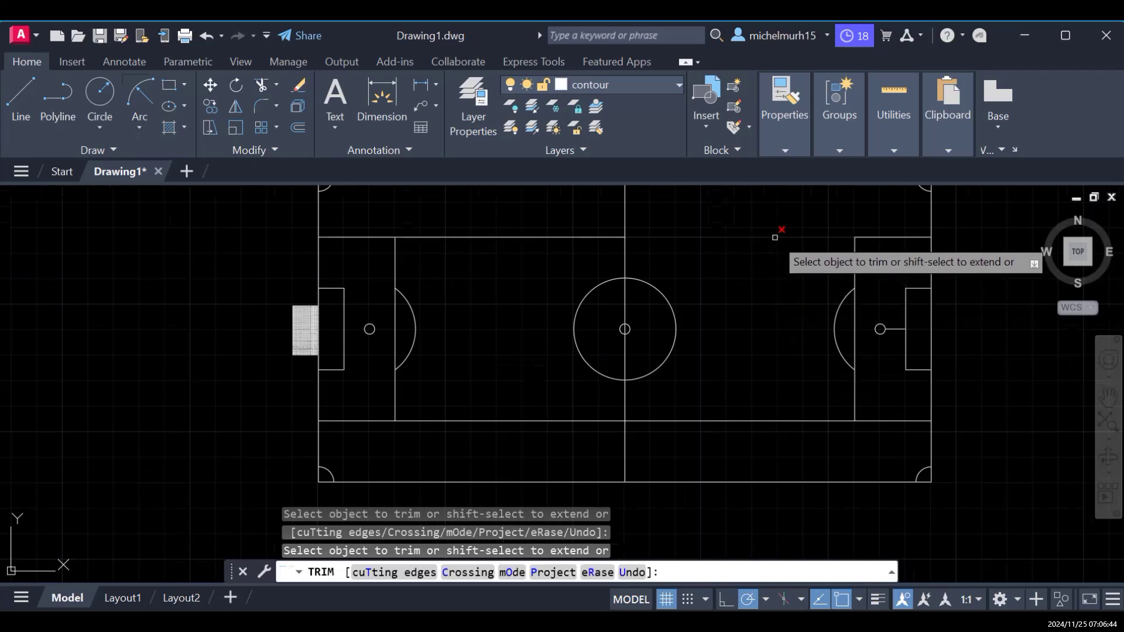
left_click(593, 238)
left_click(472, 419)
left_click(771, 421)
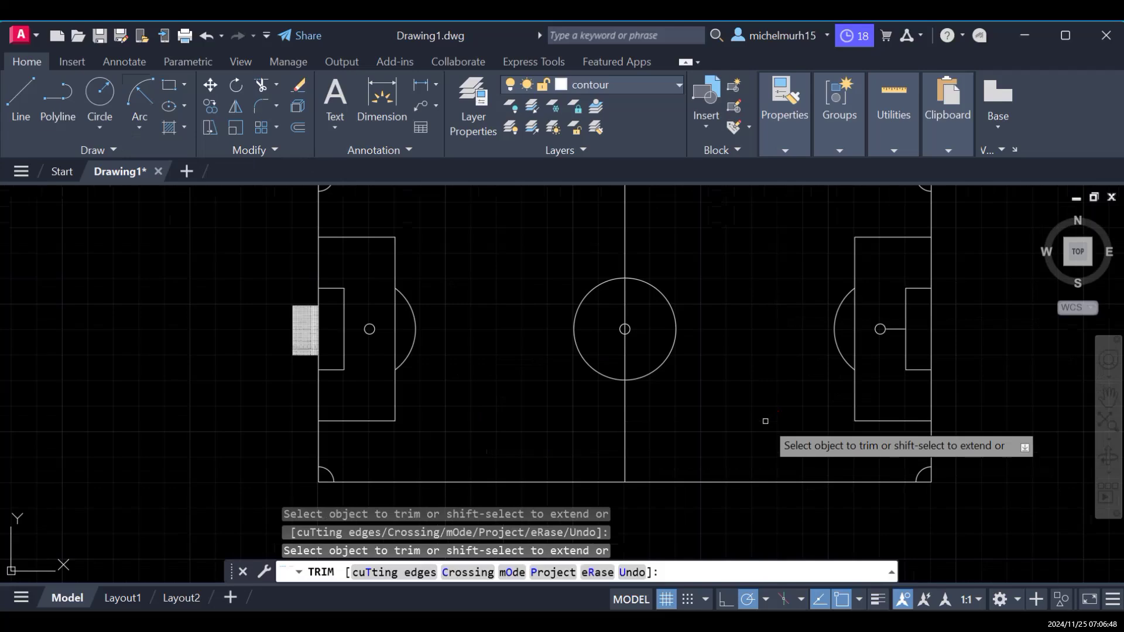
scroll(790, 391, "down", 2)
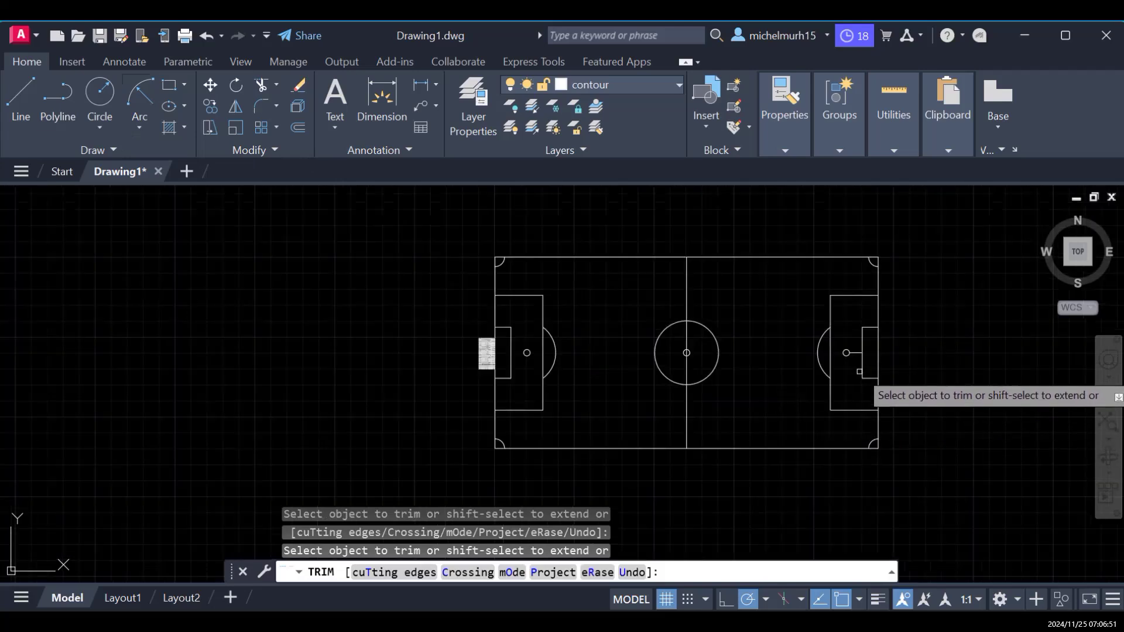
left_click(857, 353)
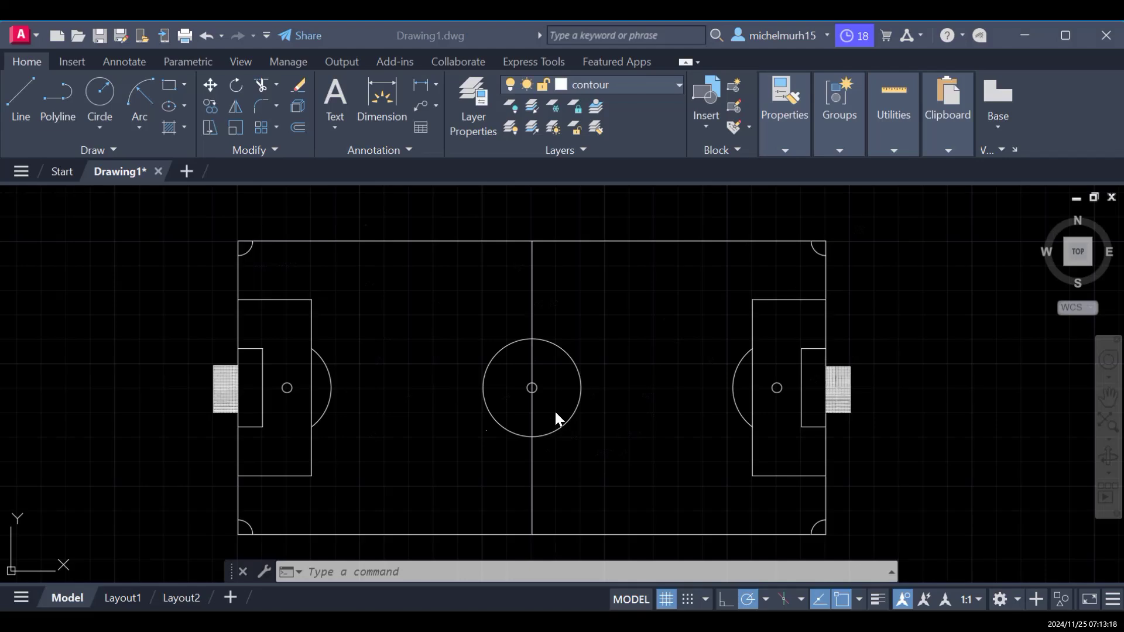
Step: Trim the vertical midline segment inside the small centre-spot circle
scroll(635, 386, "up", 4)
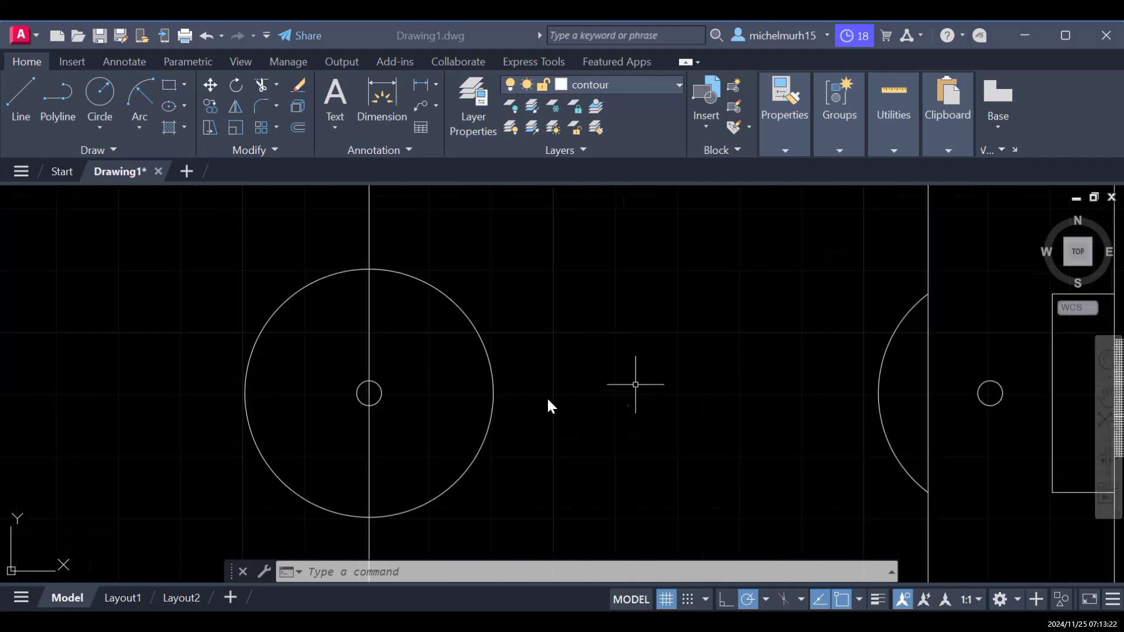
left_click(526, 399)
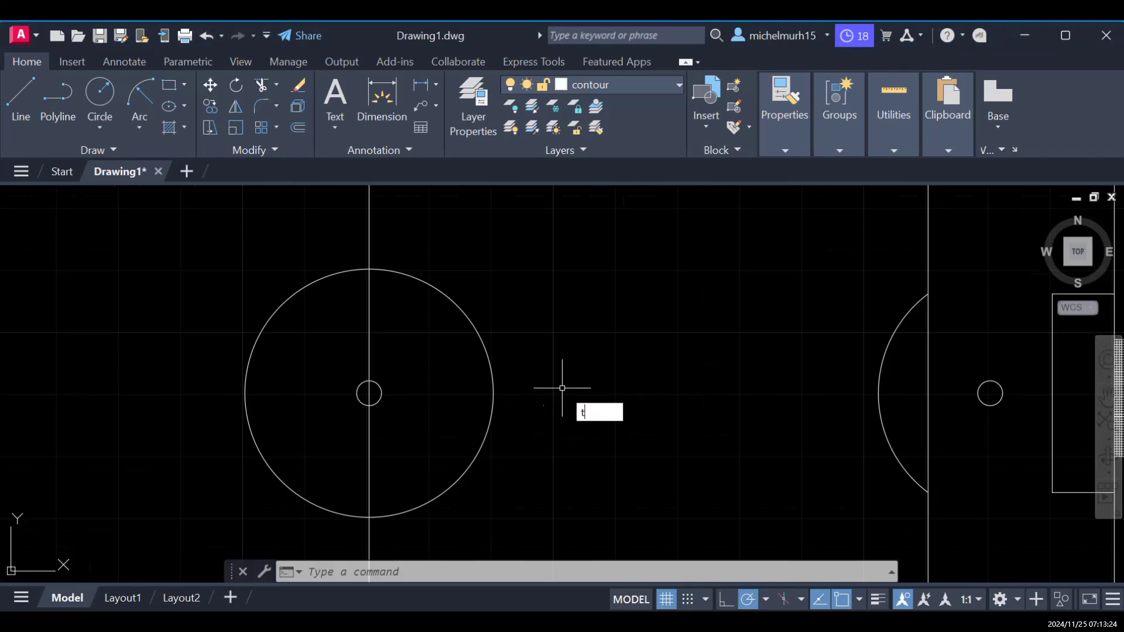
key("Return")
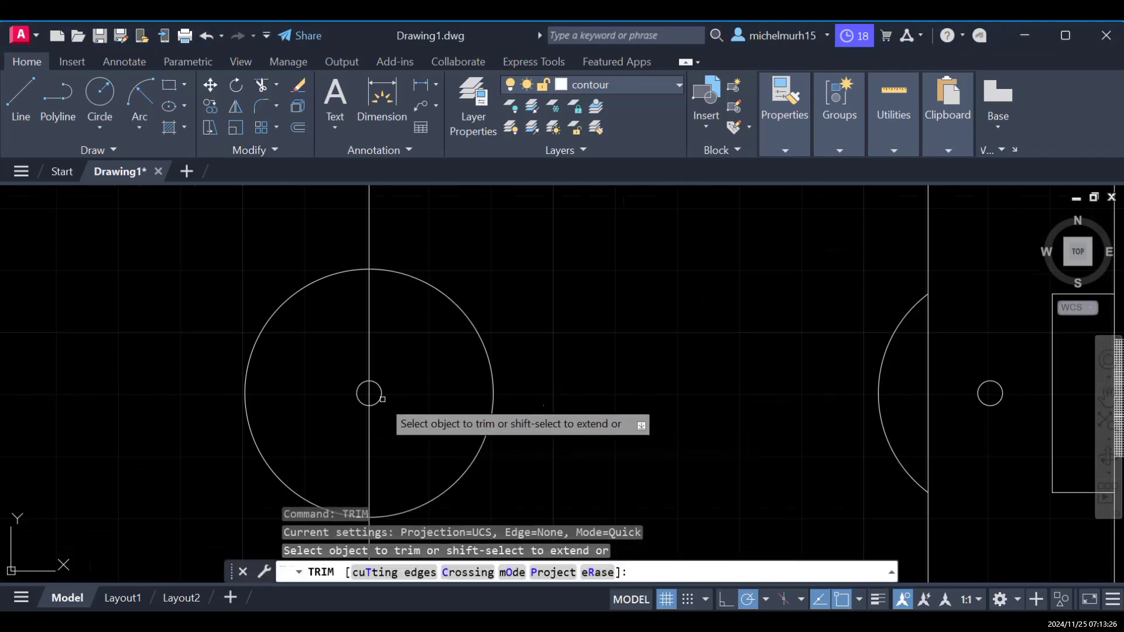
left_click(367, 397)
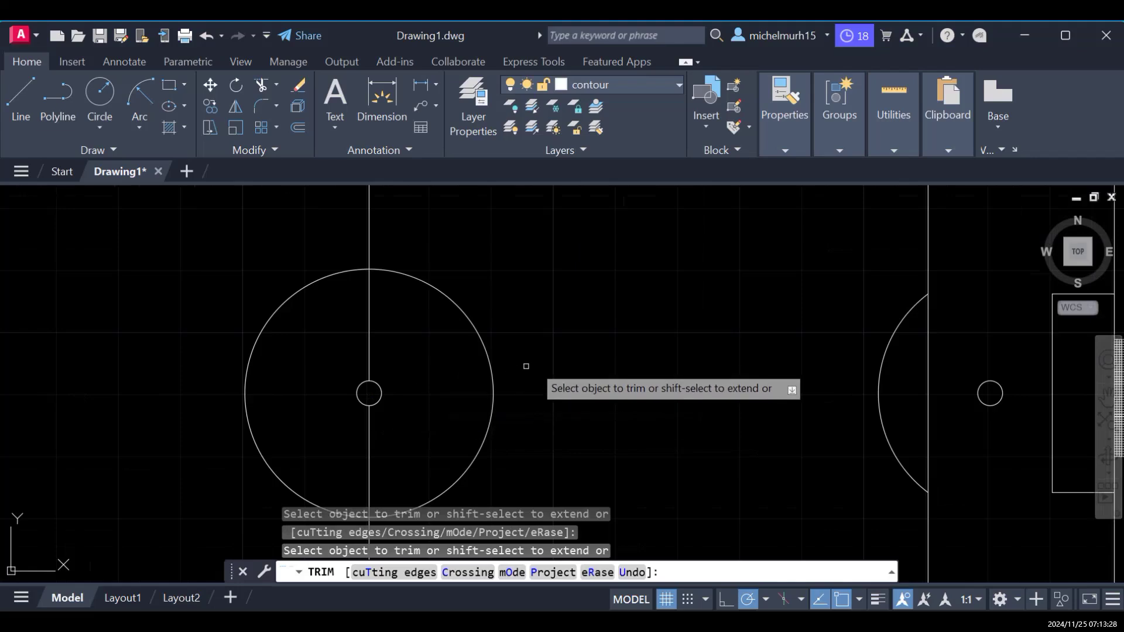
scroll(595, 355, "down", 4)
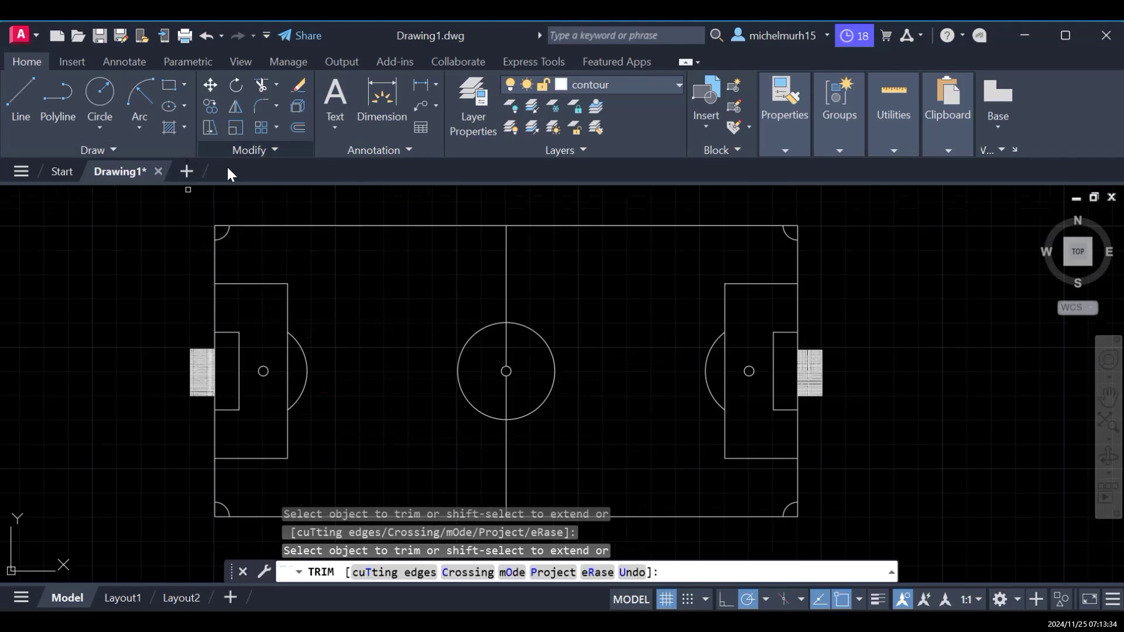
Step: Start a hatch with the SOLID pattern and fill both penalty spots and the centre spot
left_click(169, 128)
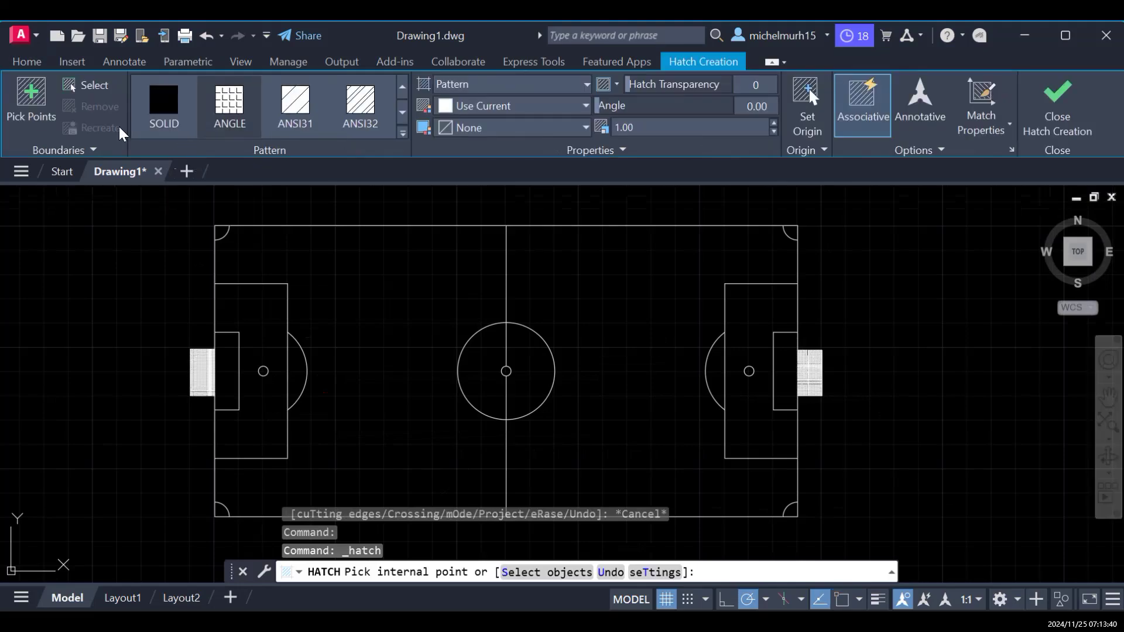
left_click(173, 117)
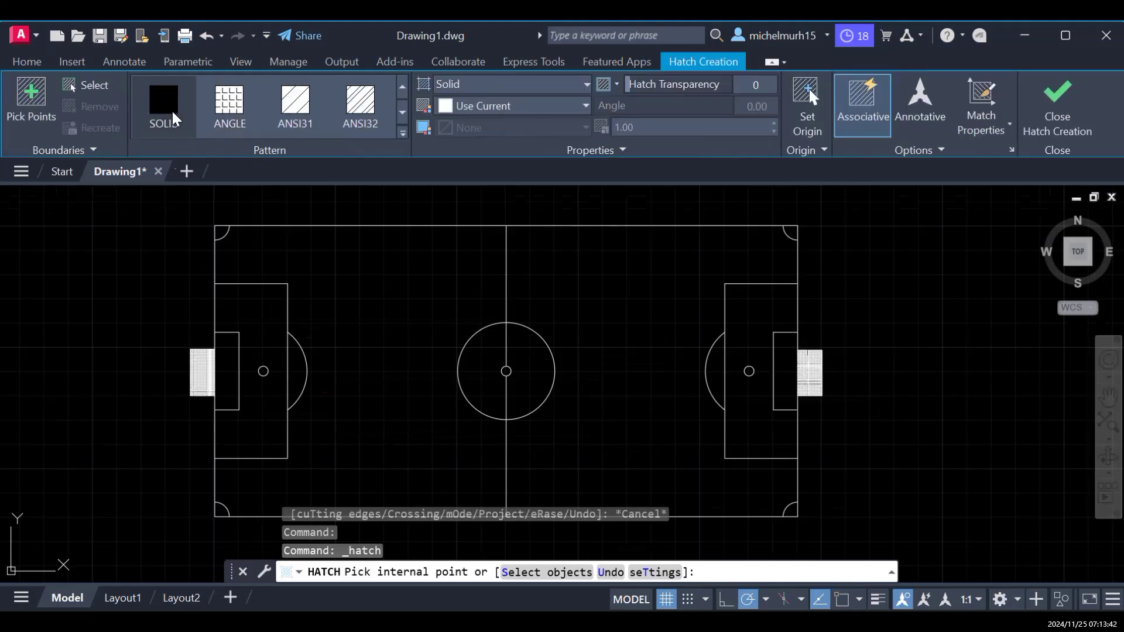
left_click(263, 371)
left_click(506, 371)
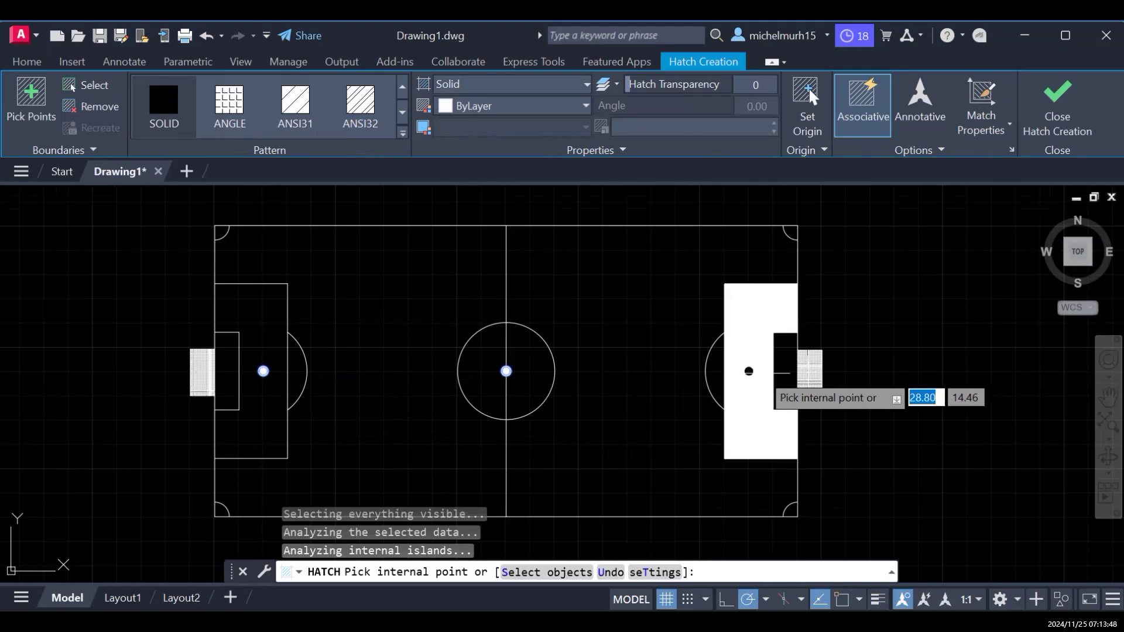
left_click(749, 371)
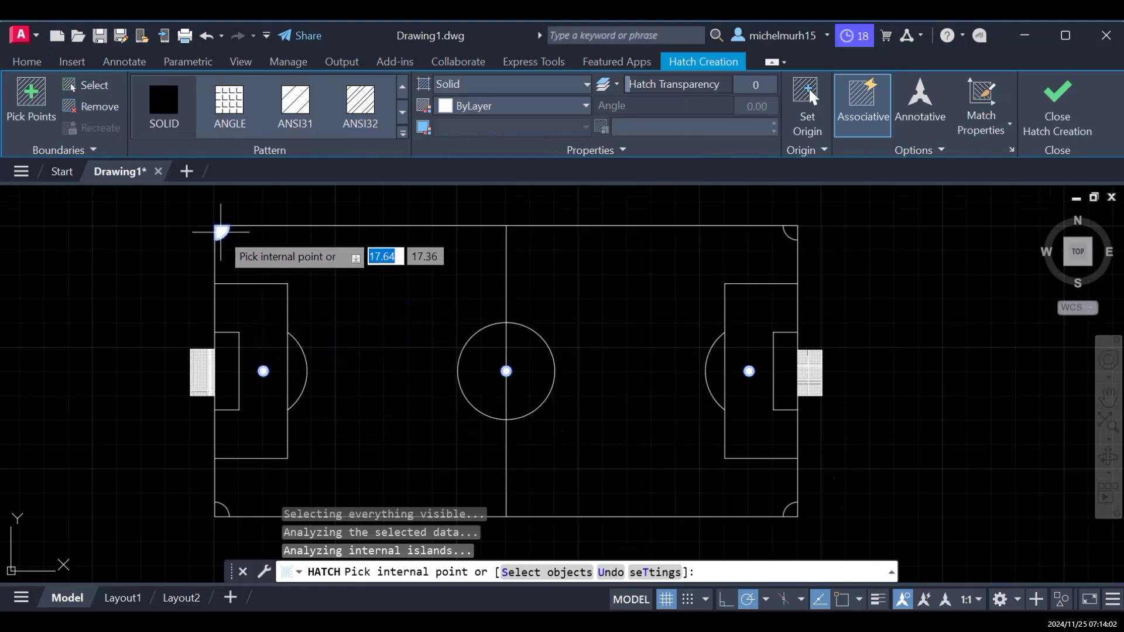
Step: Add the four quarter-circle corner areas of the field to the solid hatch
left_click(220, 232)
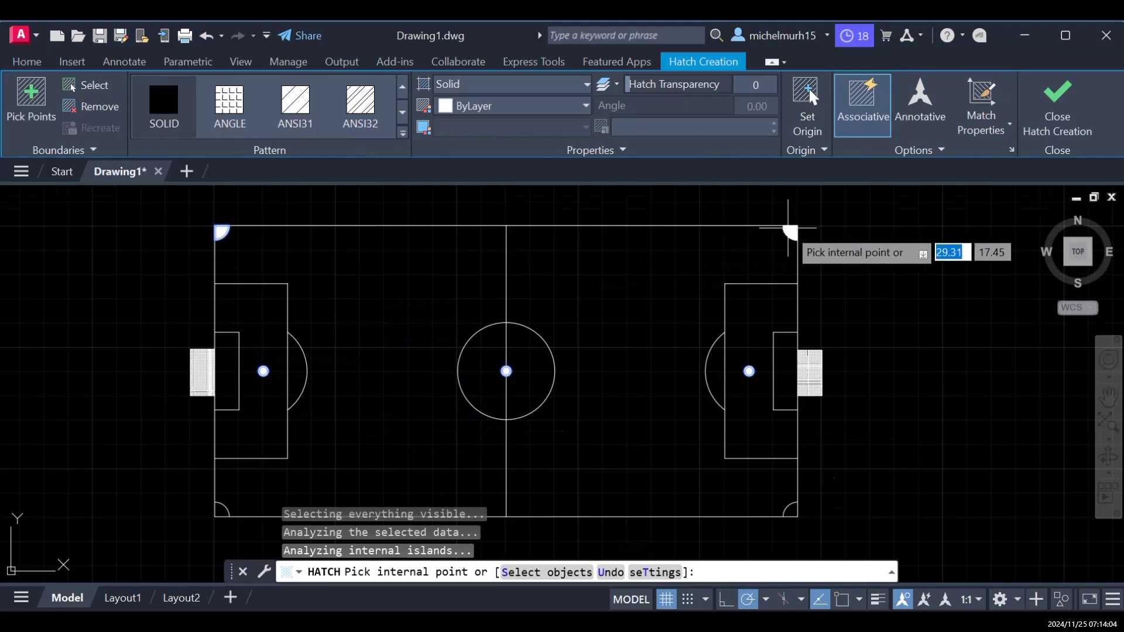
left_click(788, 229)
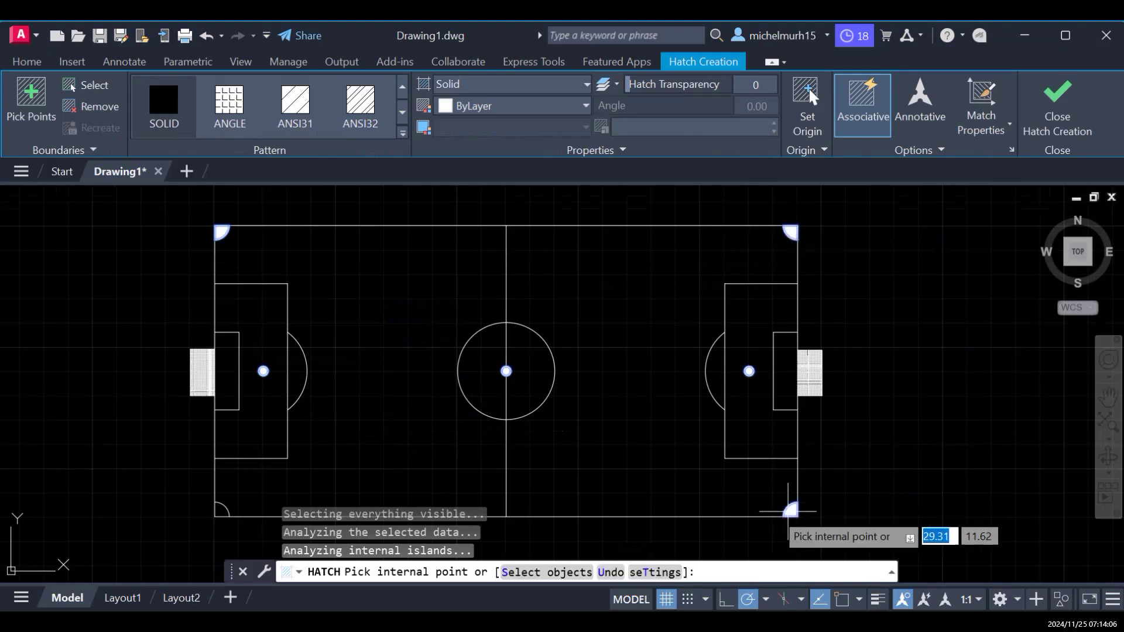
left_click(788, 511)
left_click(229, 506)
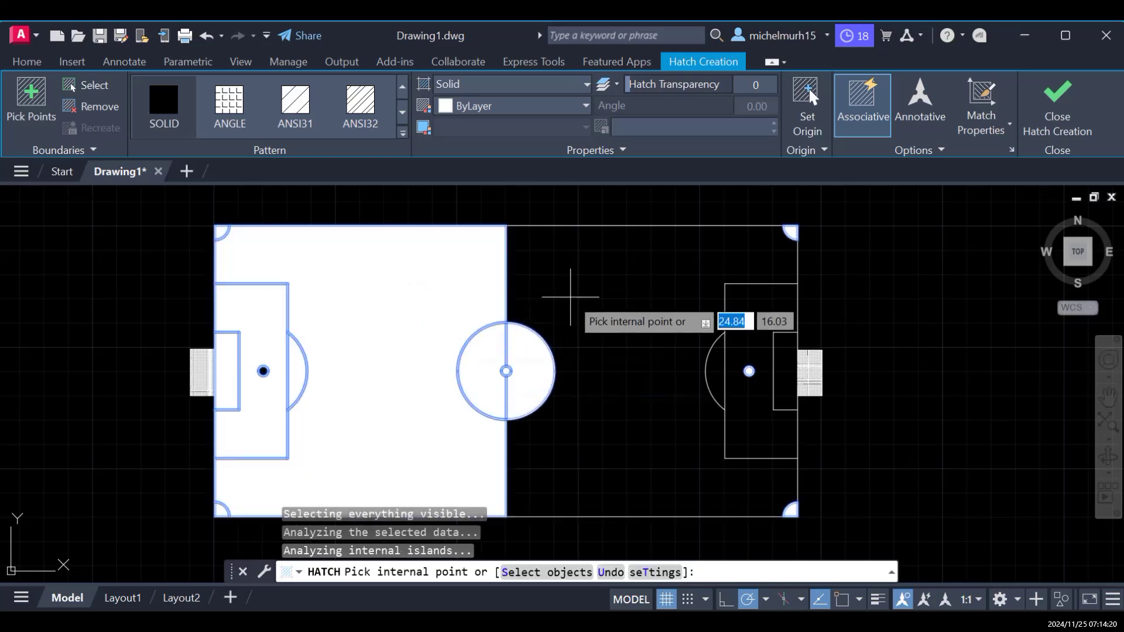
Step: Add the field's remaining half, the second penalty arc segment and the second penalty area to the solid hatch, and end the hatch
left_click(570, 296)
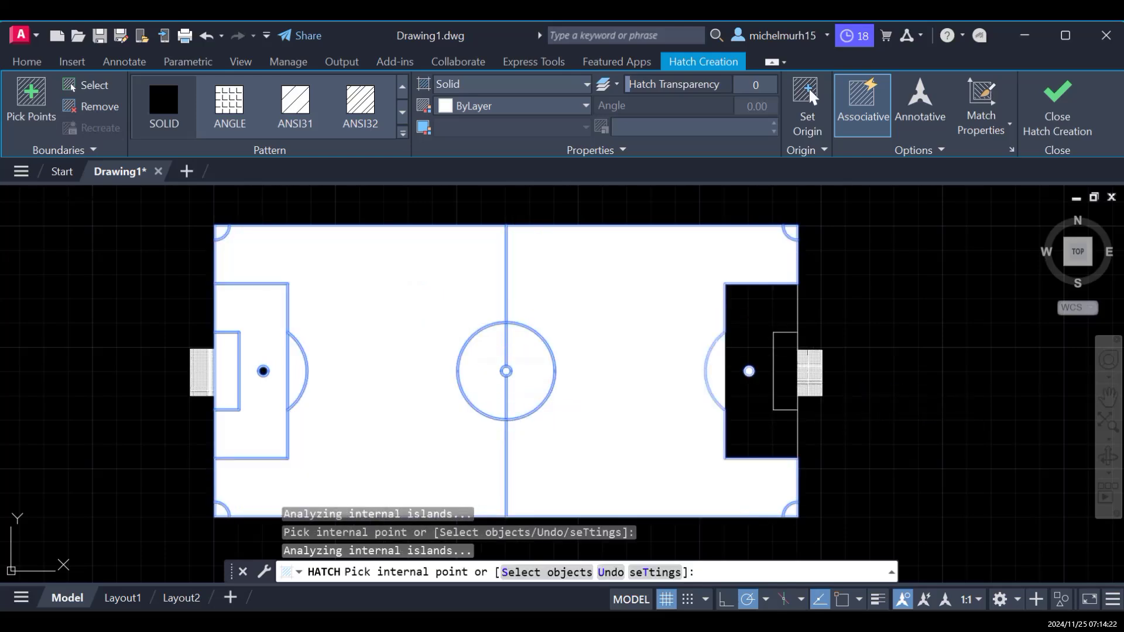
left_click(719, 375)
left_click(749, 408)
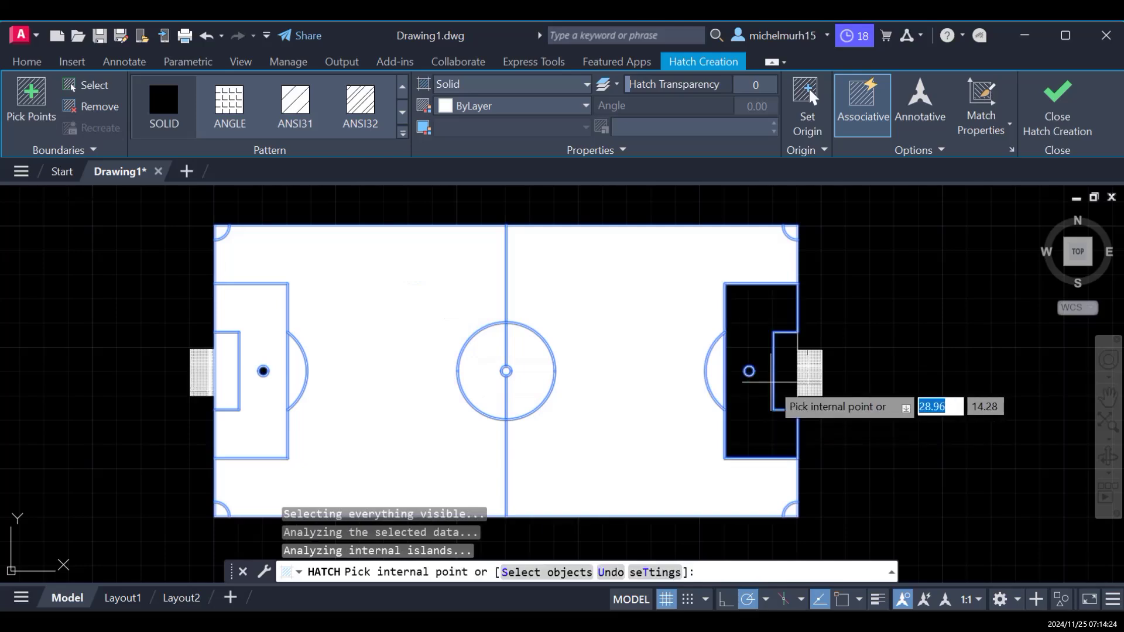
left_click(769, 387)
left_click(757, 413)
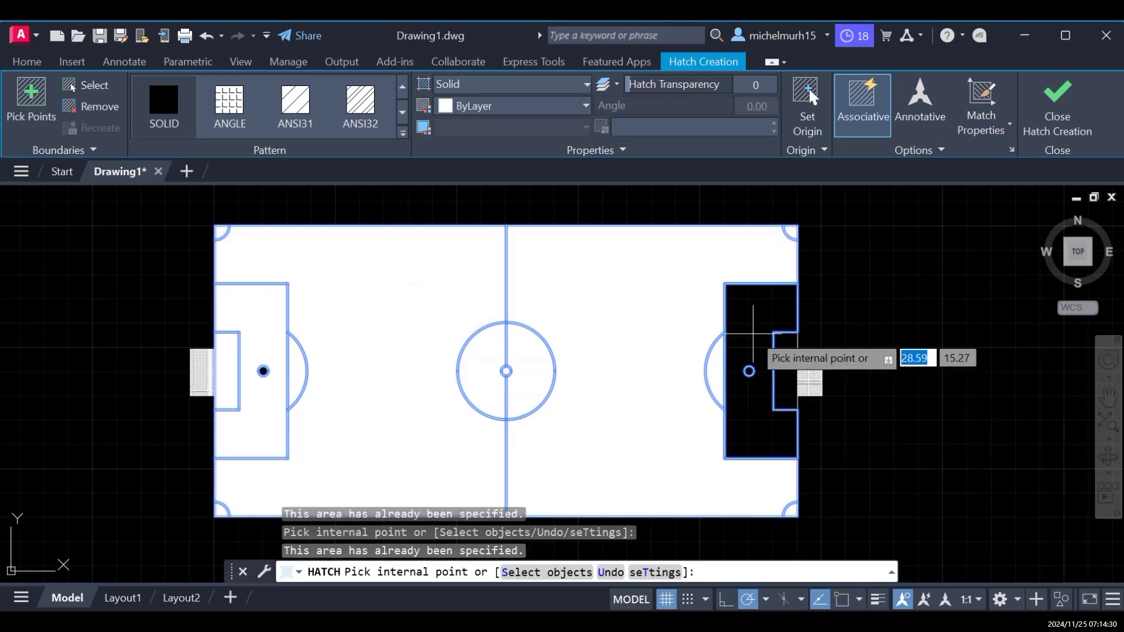
key("Escape")
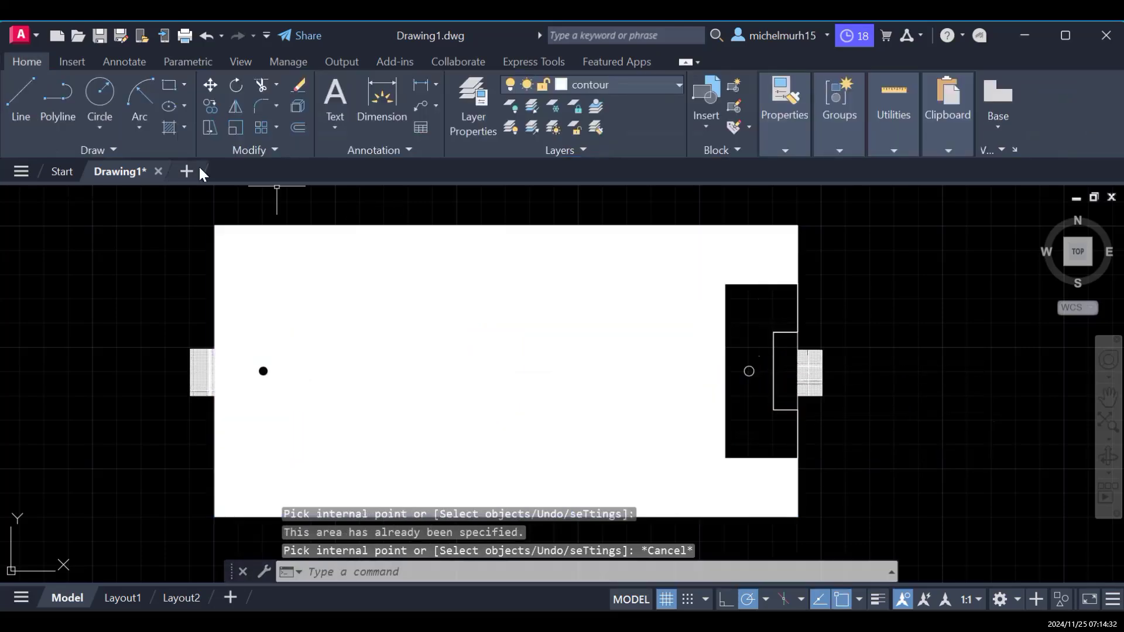
Step: Fill the remaining penalty area and goal area at the field's right end with a solid ByLayer hatch, and end the hatch
left_click(172, 130)
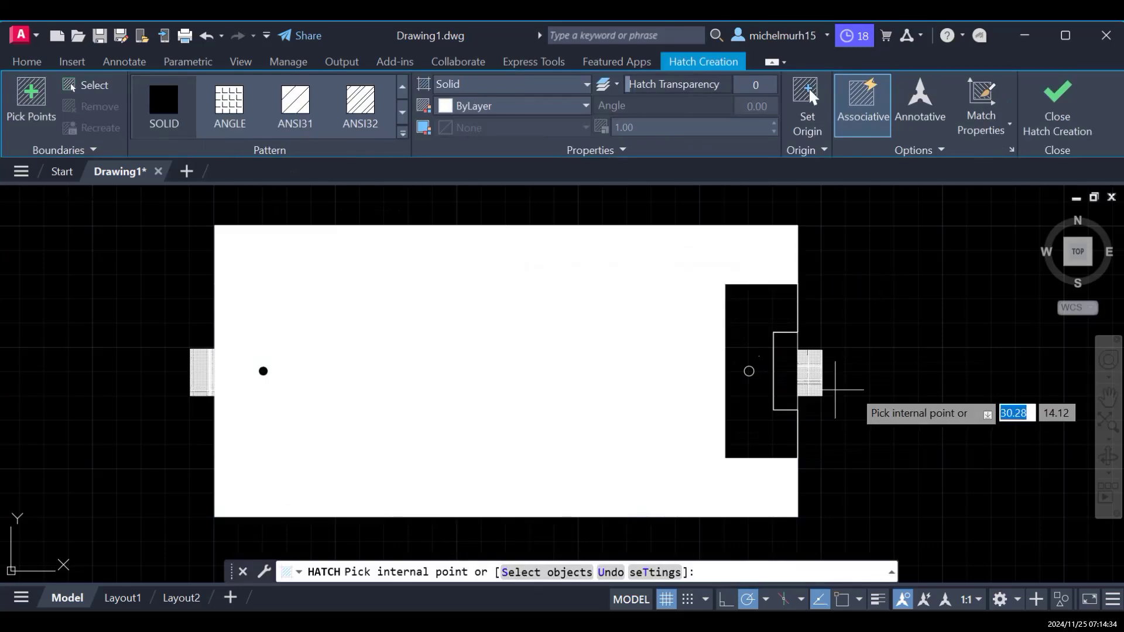
left_click(771, 318)
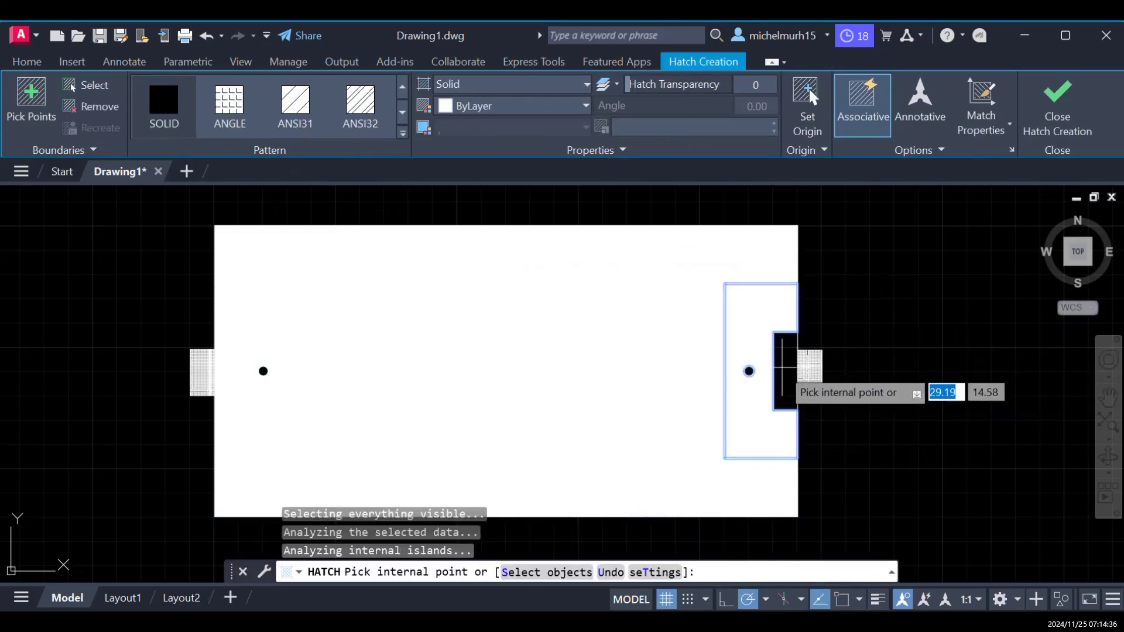
left_click(748, 371)
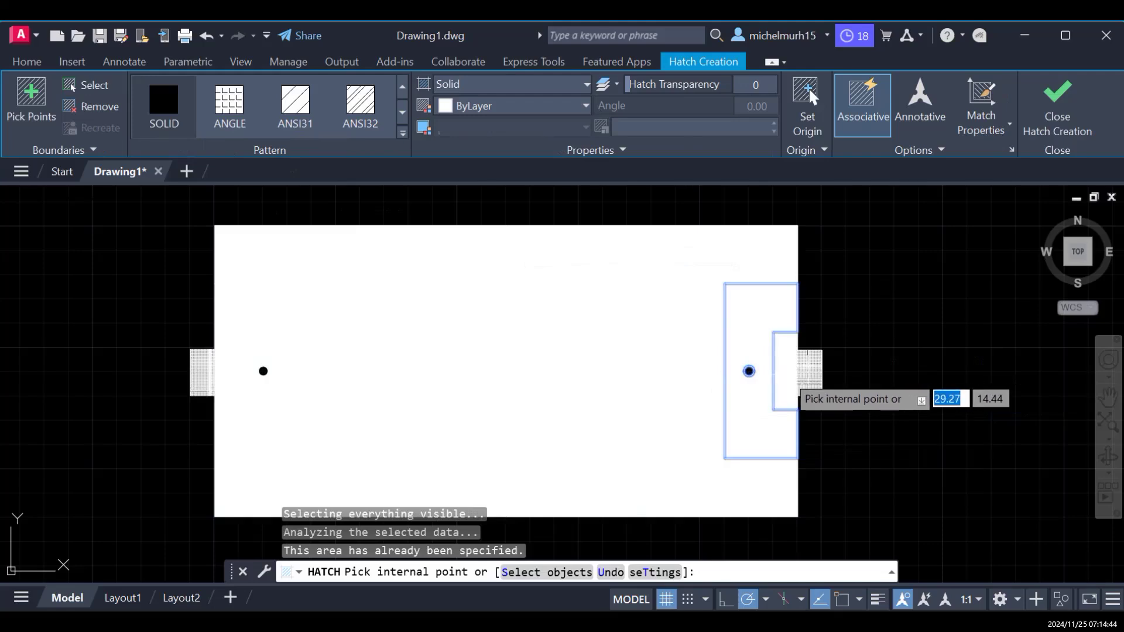
left_click(787, 378)
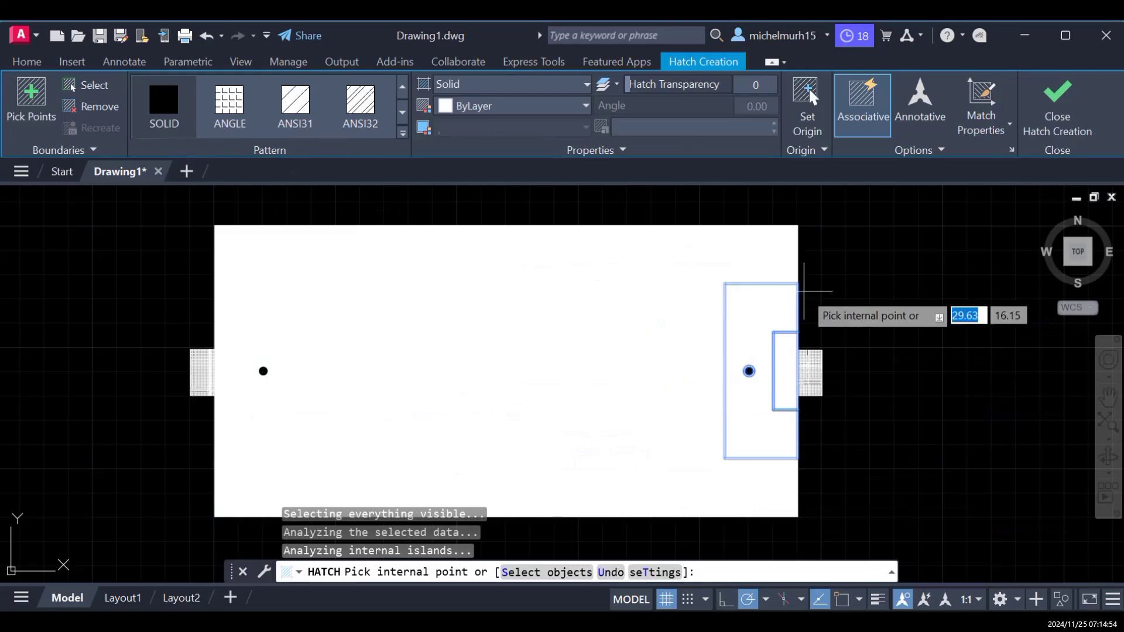
key("Escape")
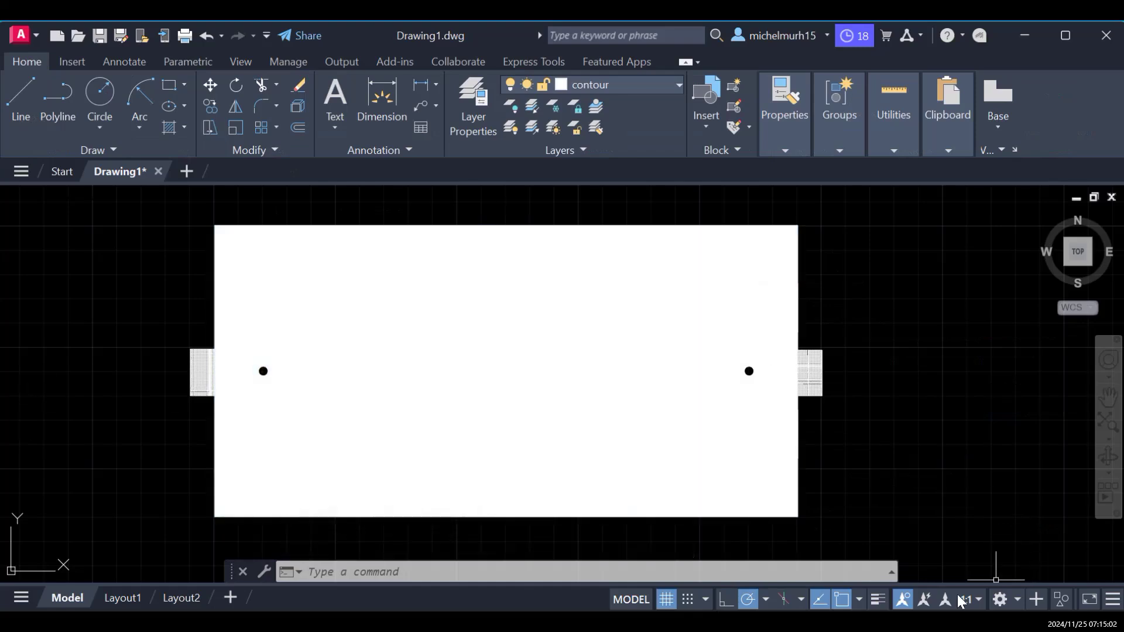
key("Escape")
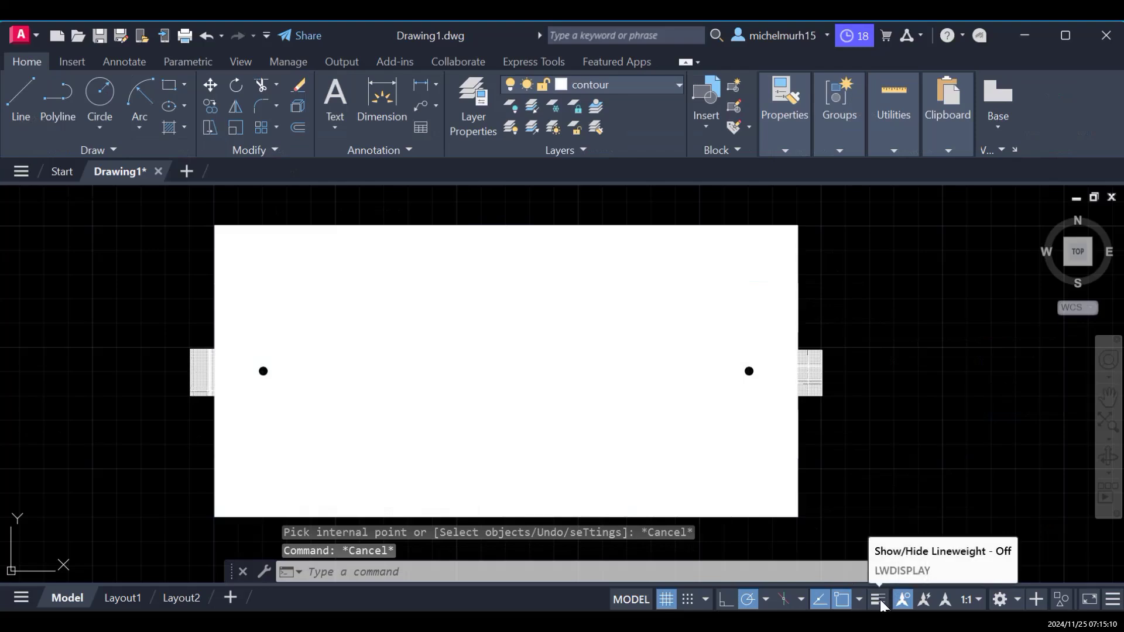
Step: Toggle the lineweight display on and off to compare how the field drawing looks
left_click(879, 599)
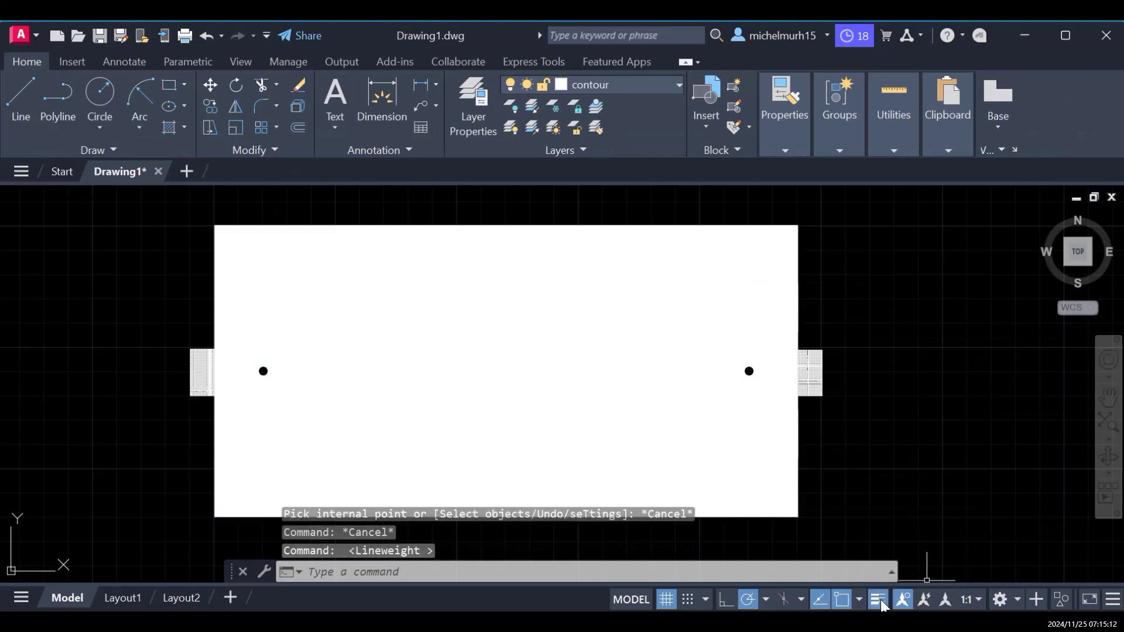
left_click(880, 600)
left_click(880, 599)
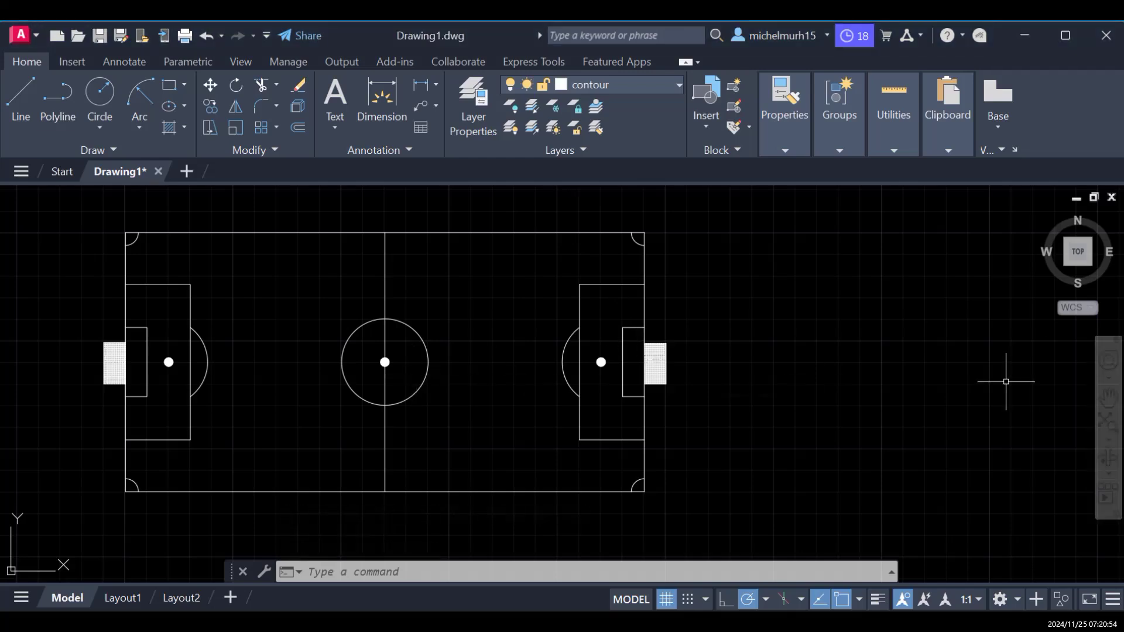
Step: Turn on the lineweight display for the football-field drawing
left_click(1108, 399)
left_click_drag(402, 450, 521, 436)
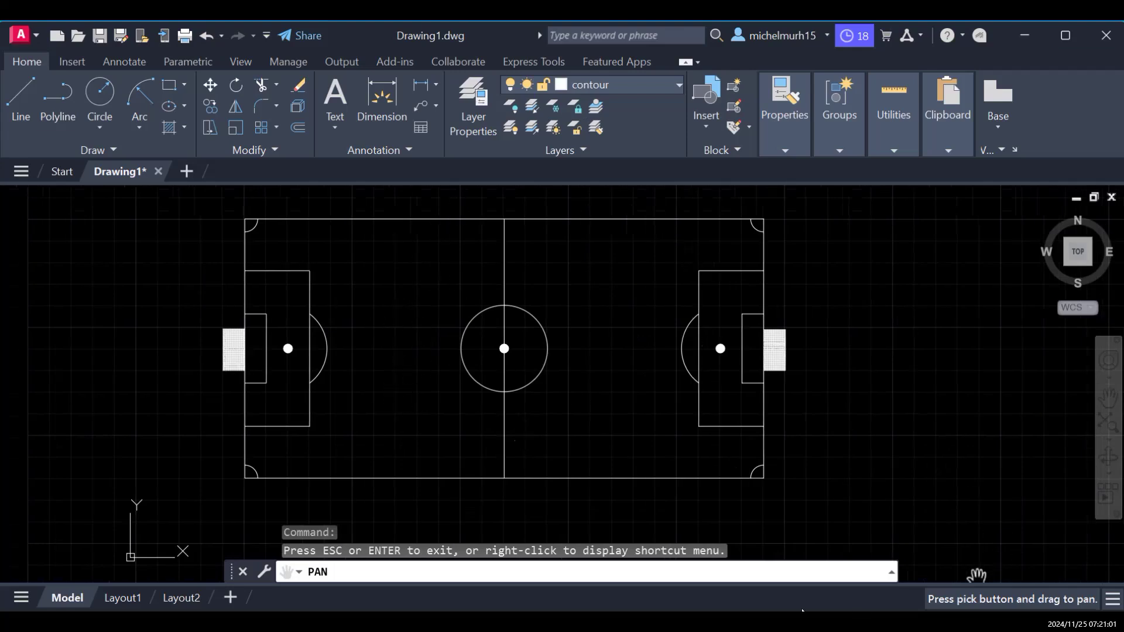
key("Escape")
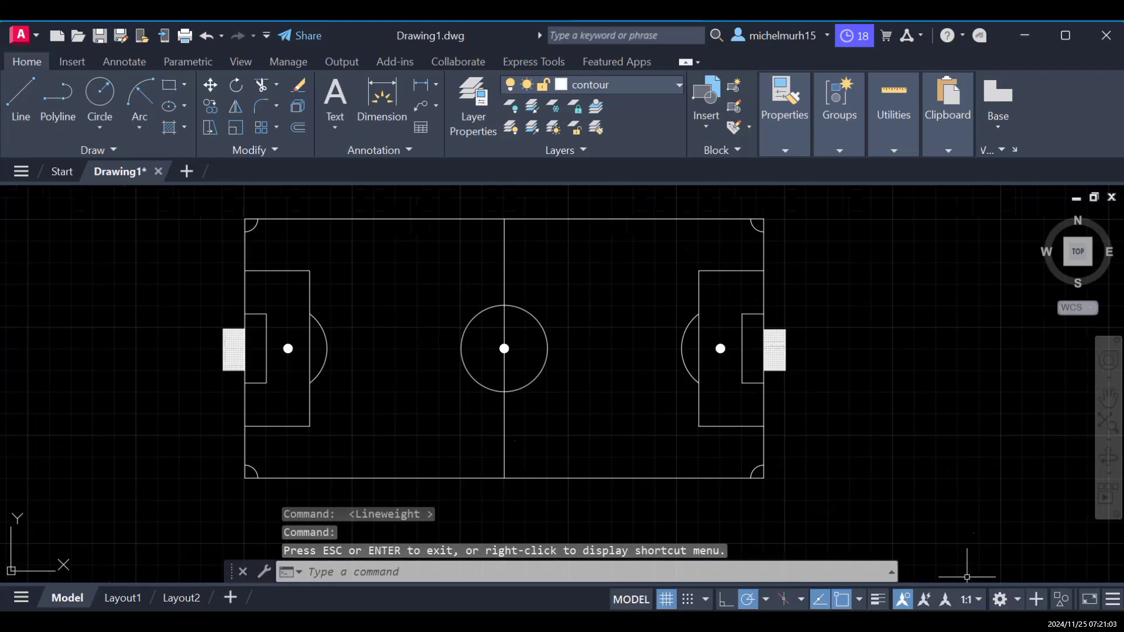
left_click(877, 599)
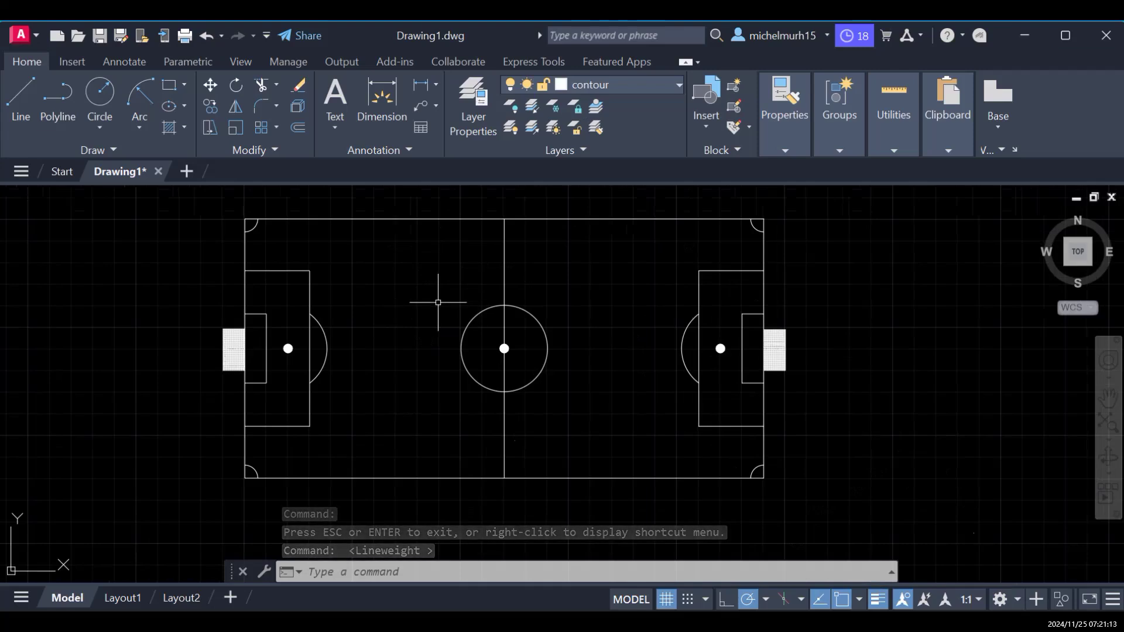
Step: Start a new hatch with the SOLID pattern and set its colour to green index colour 104
left_click(170, 132)
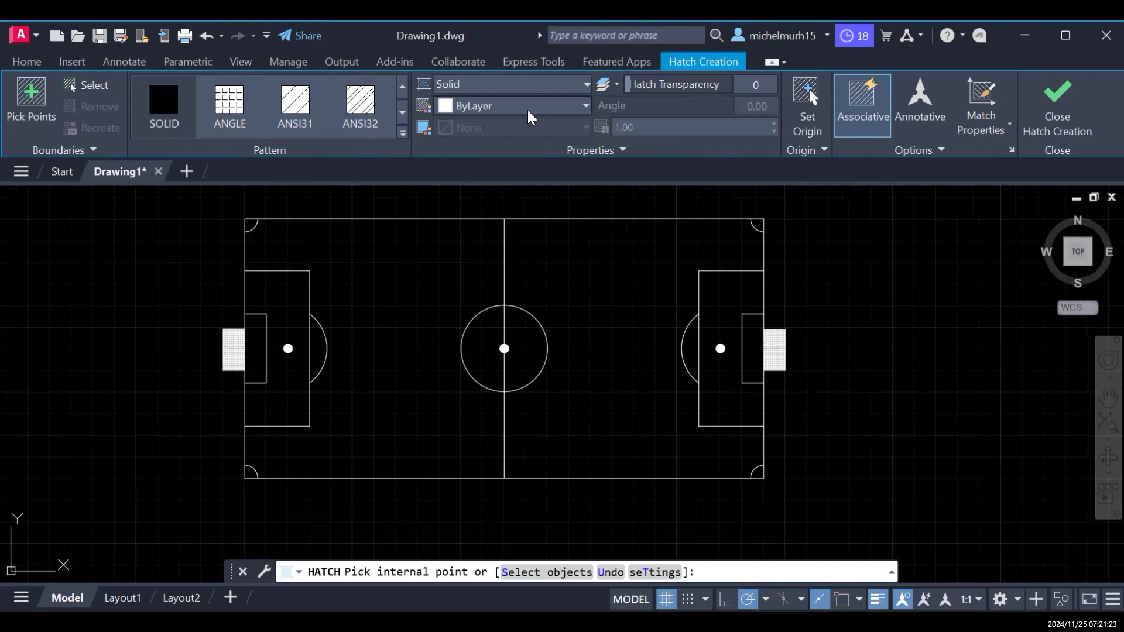
left_click(584, 105)
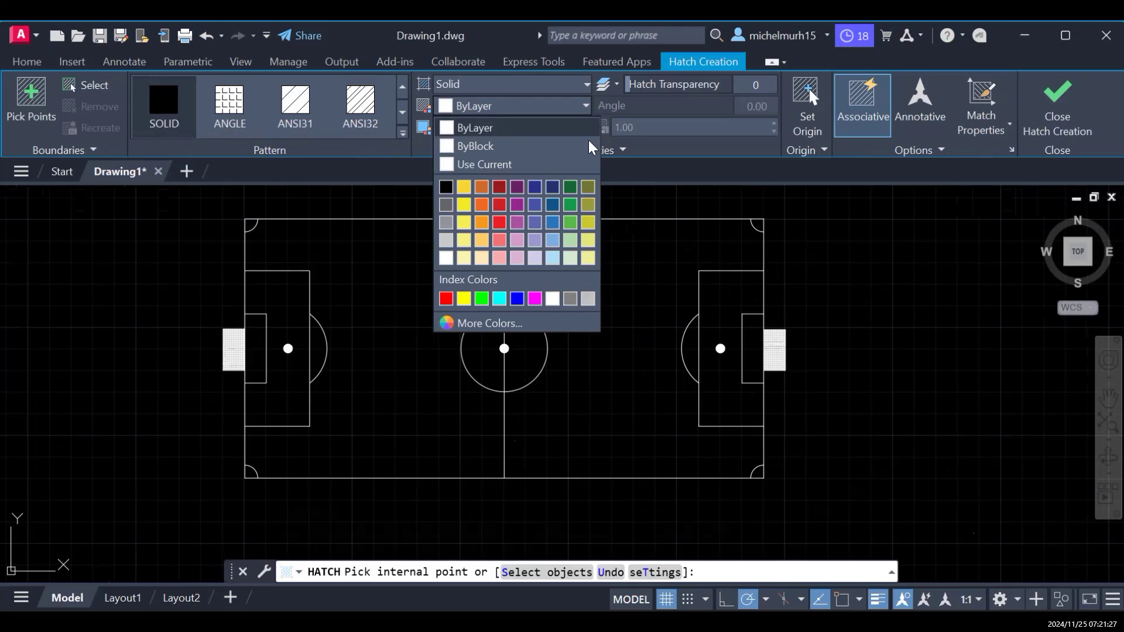
left_click(500, 328)
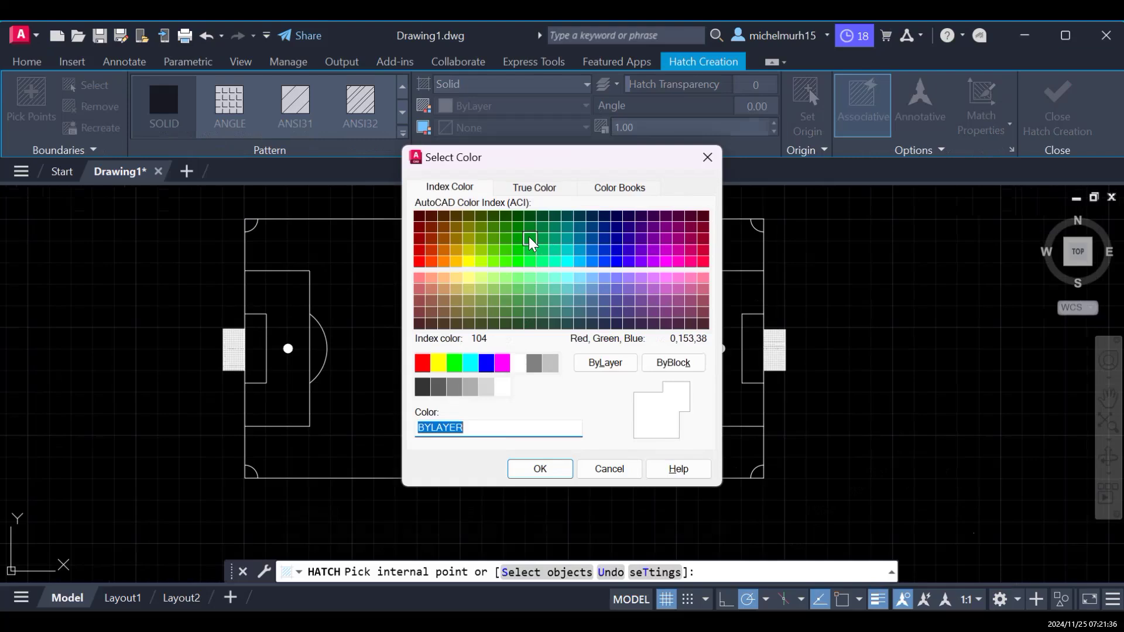
left_click(529, 238)
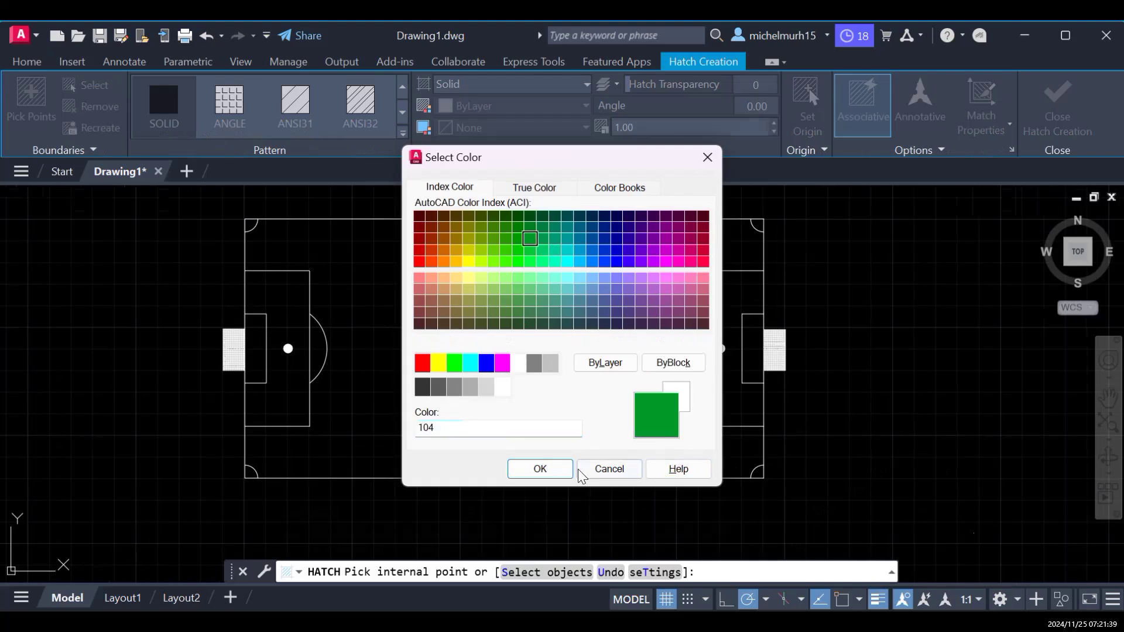
left_click(539, 469)
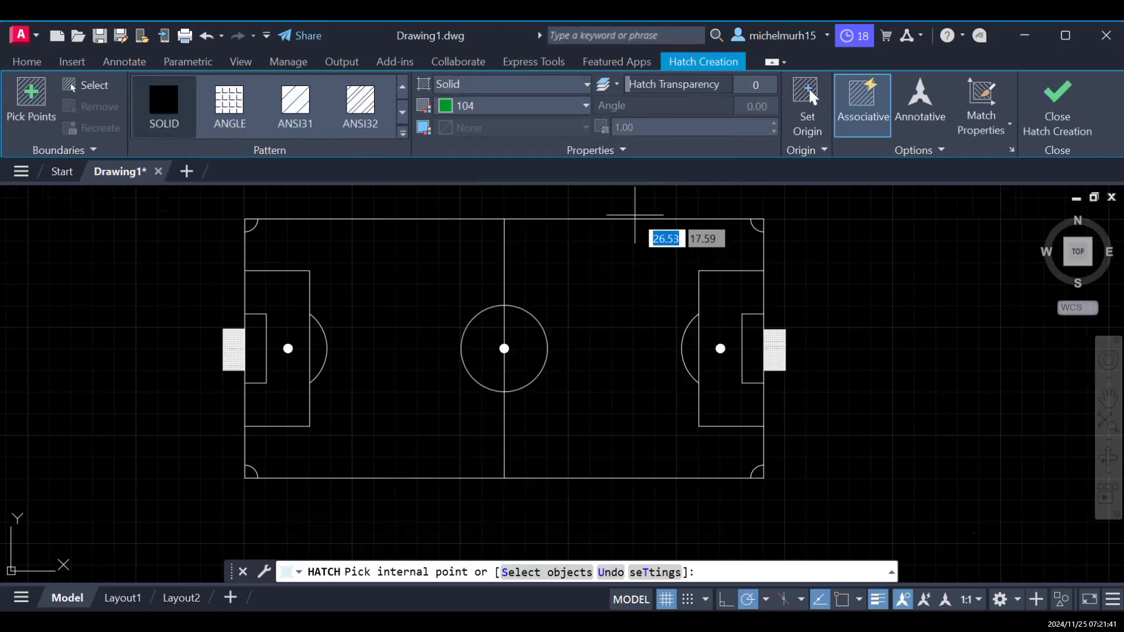
Step: Fill both field halves and the right end's penalty area, goal area, arc segment and corner areas with the green hatch
left_click(325, 245)
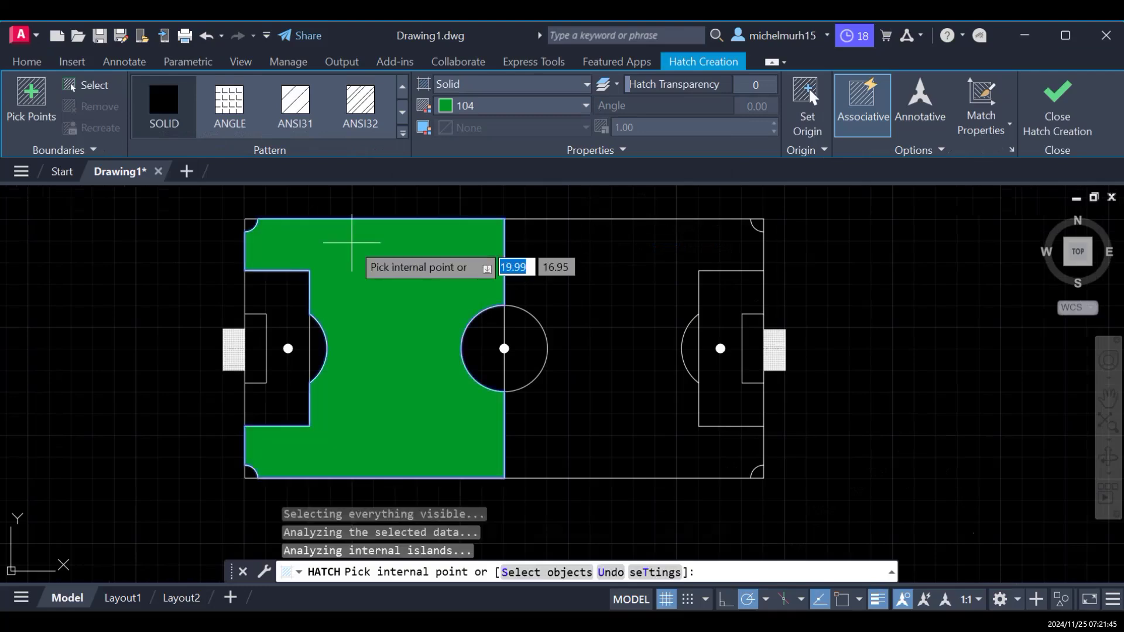
left_click(547, 245)
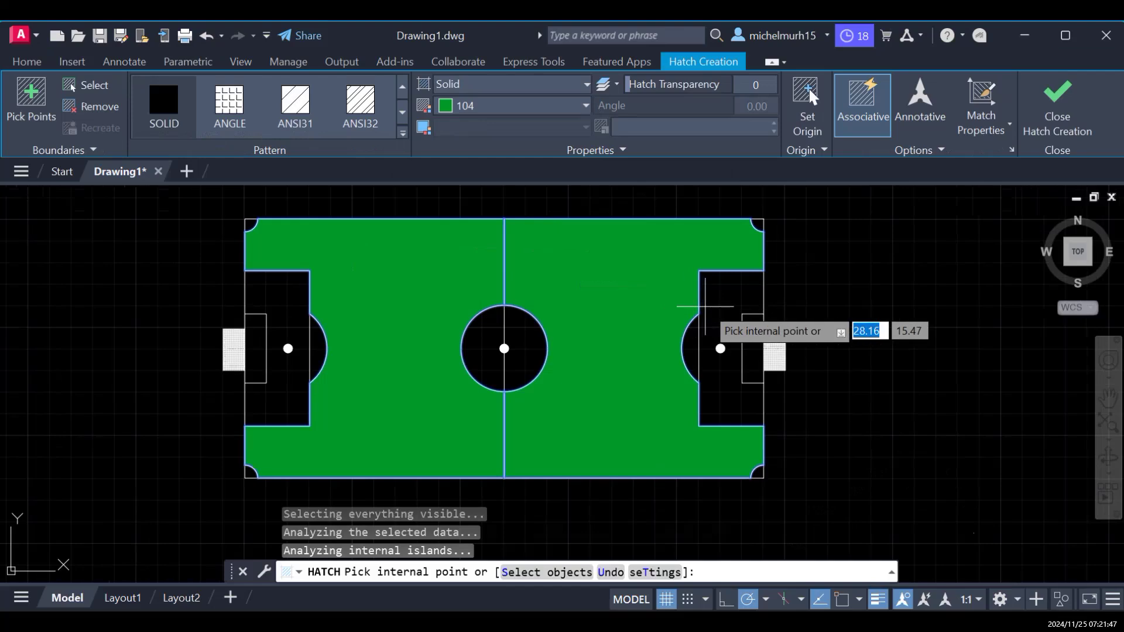
left_click(716, 302)
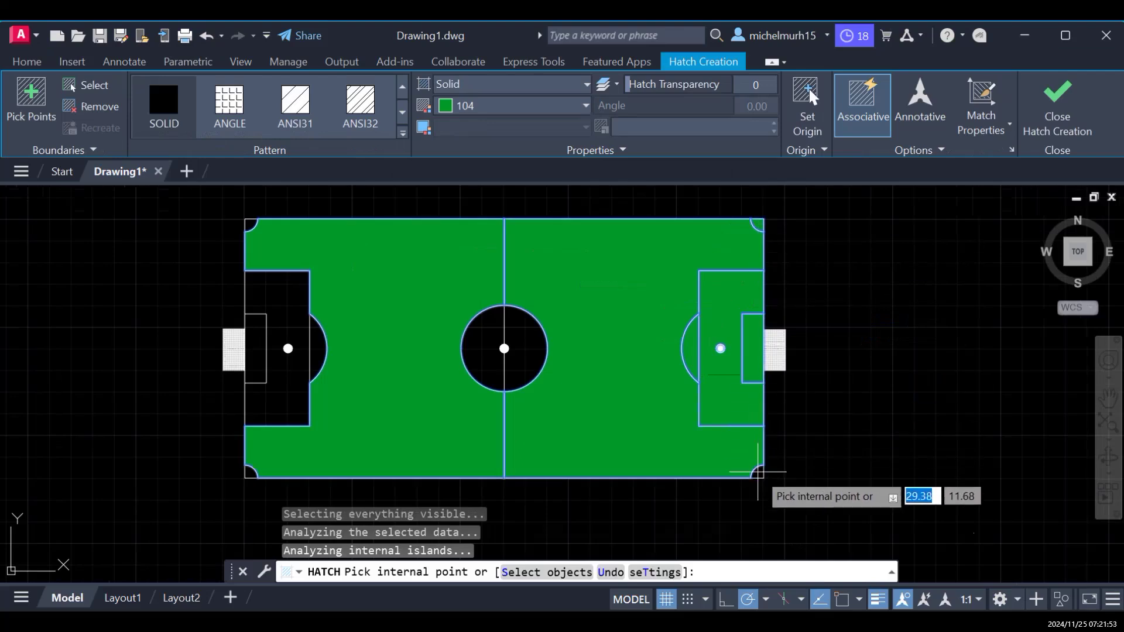
Step: Add both halves of the centre circle and the left end's arc segment, penalty area and goal area to the green hatch
left_click(478, 363)
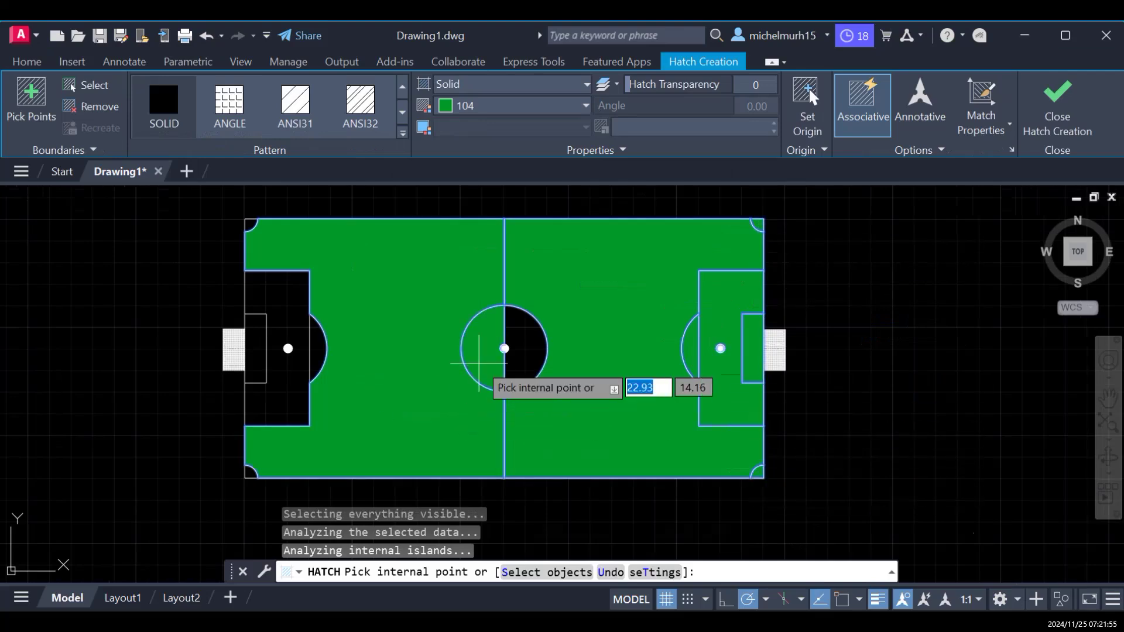
left_click(534, 355)
left_click(302, 341)
left_click(311, 341)
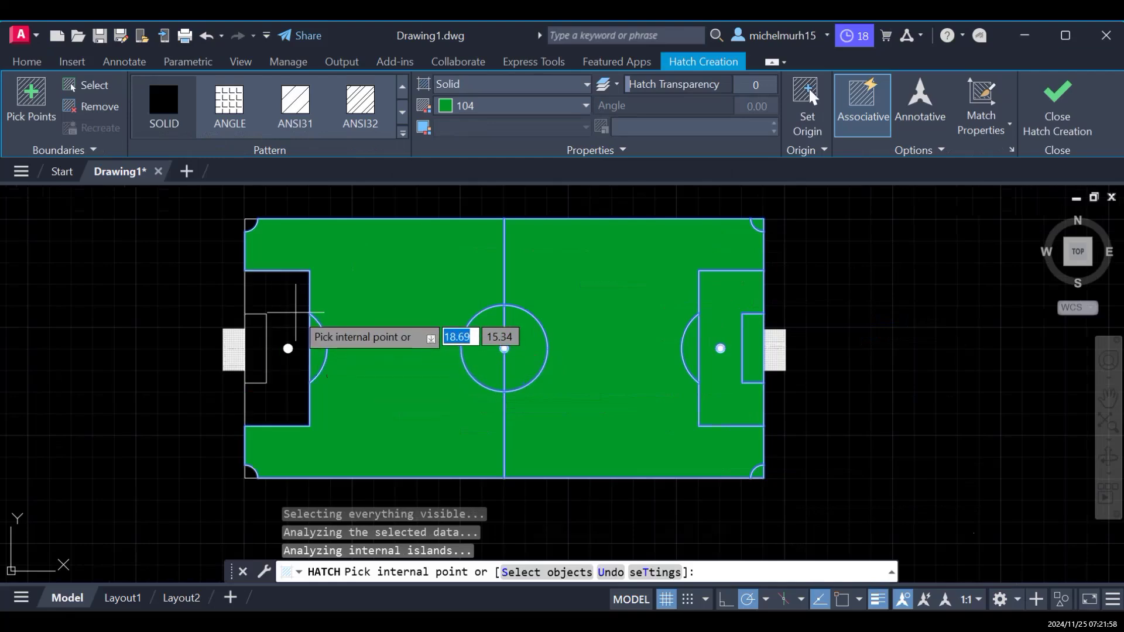
left_click(256, 339)
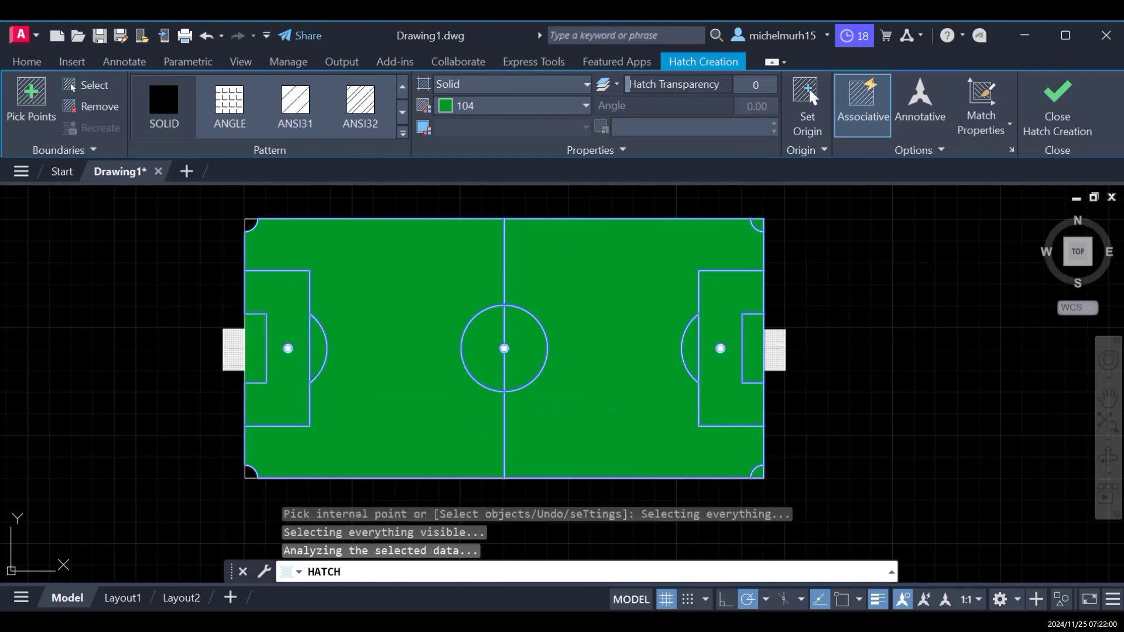